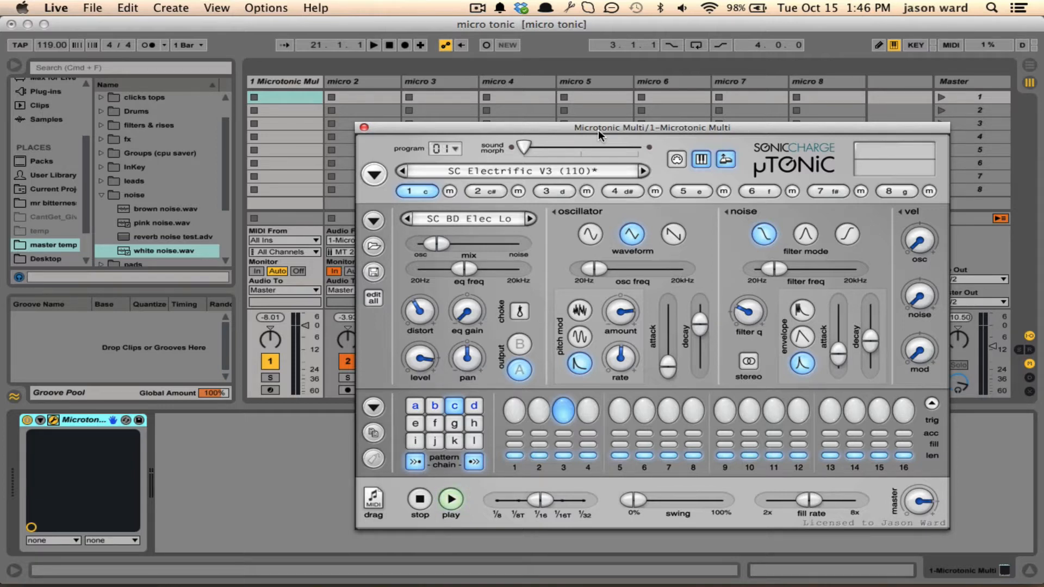
- Close the Microtonic window and select the Microtonic Multi plug-in in the Sonic Charge folder of the Audio Units plug-ins
click(364, 128)
scroll(54, 154, up, 3)
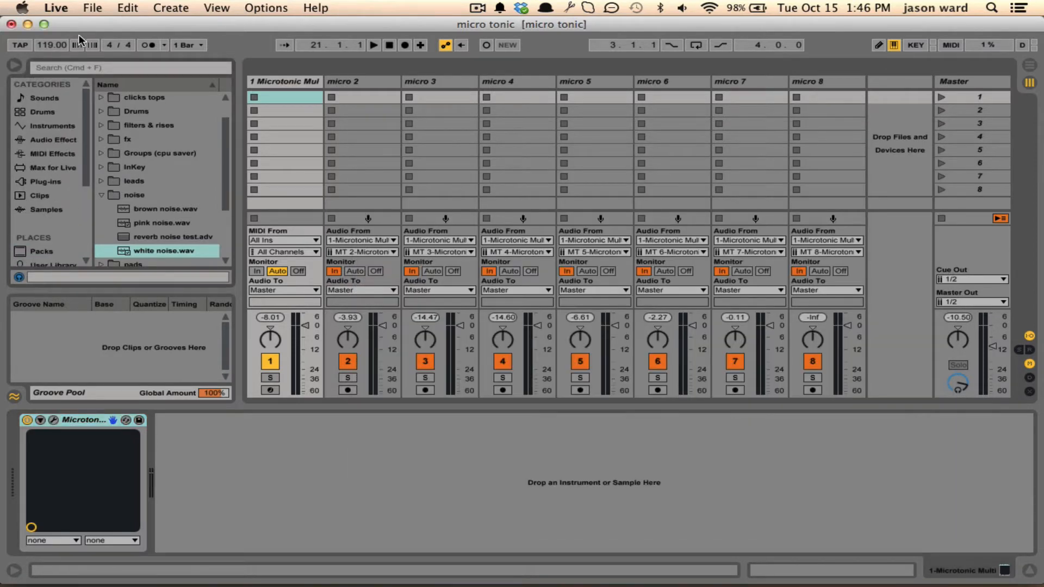
click(45, 181)
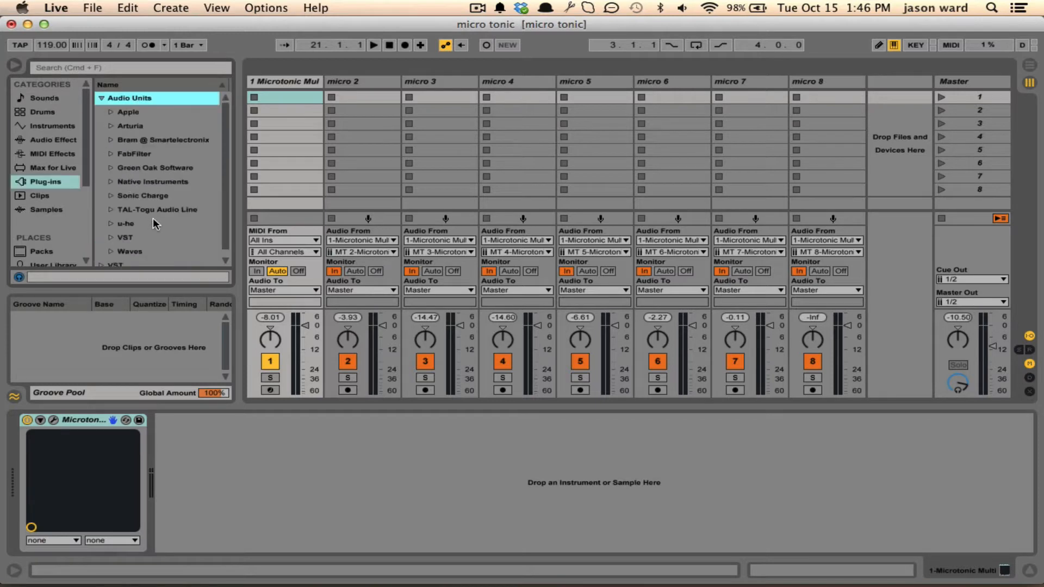
scroll(152, 223, down, 1)
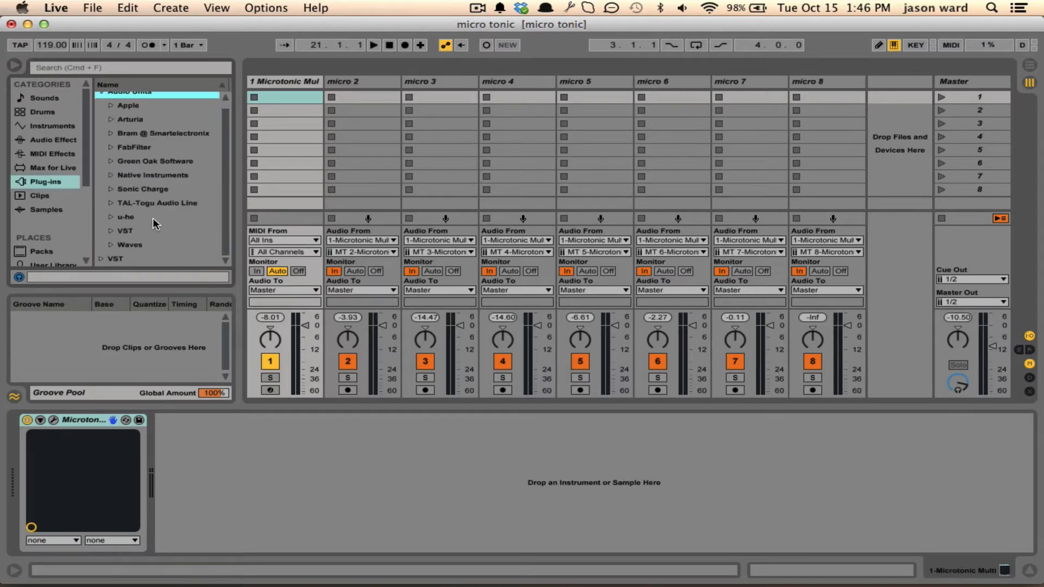
click(112, 188)
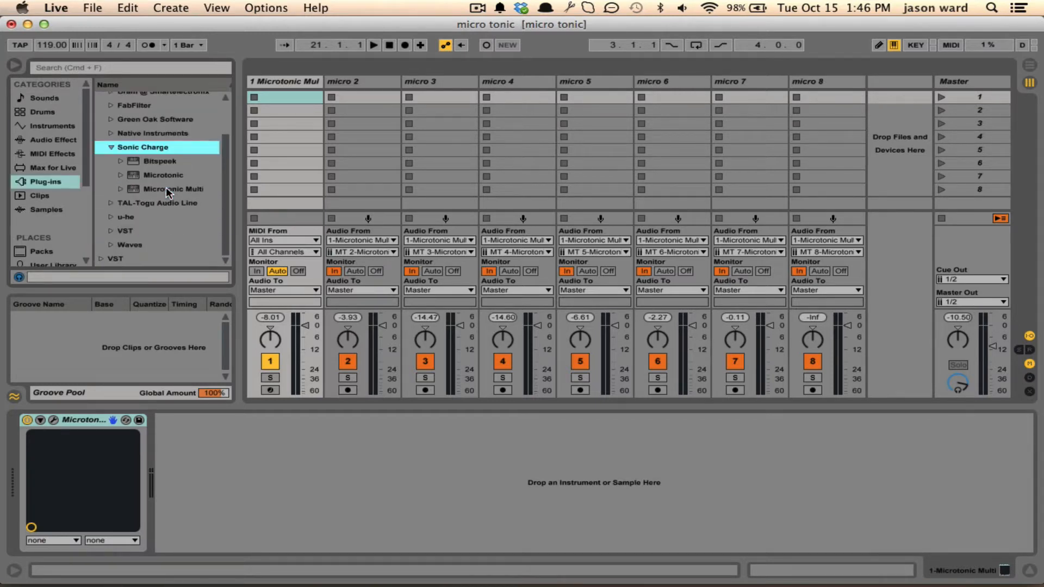
click(162, 176)
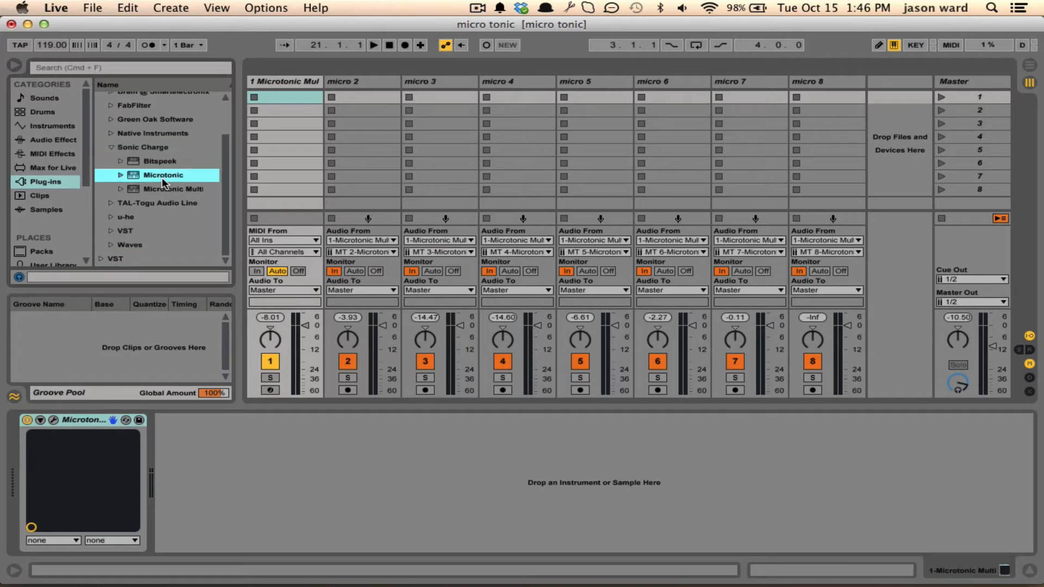
click(162, 189)
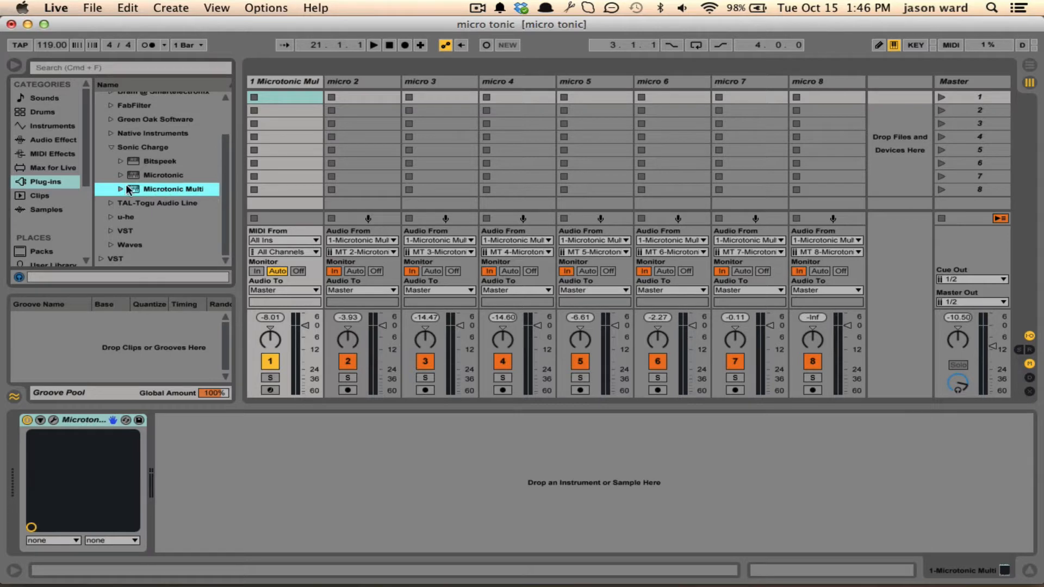
click(159, 176)
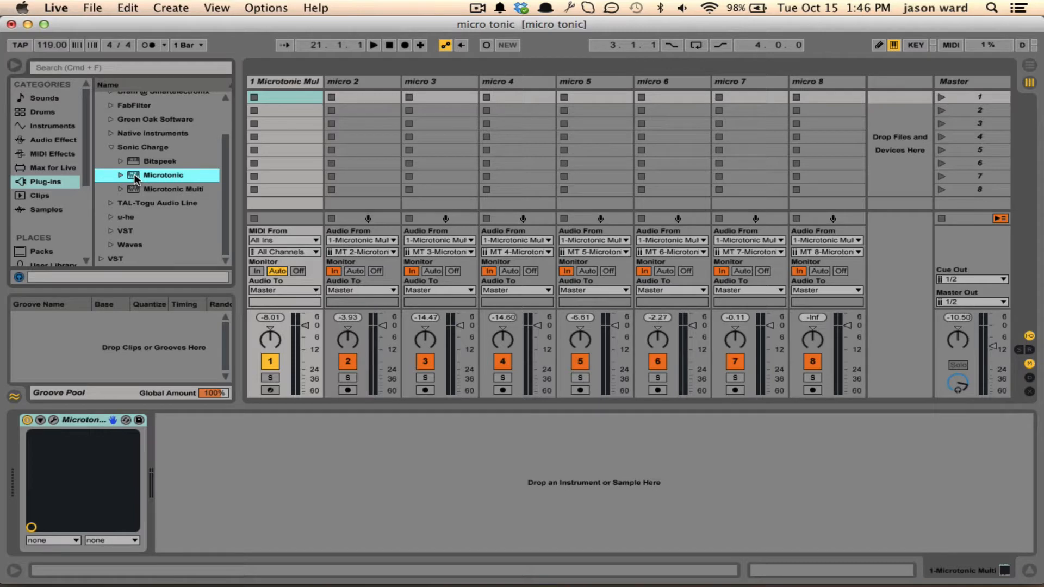
click(157, 193)
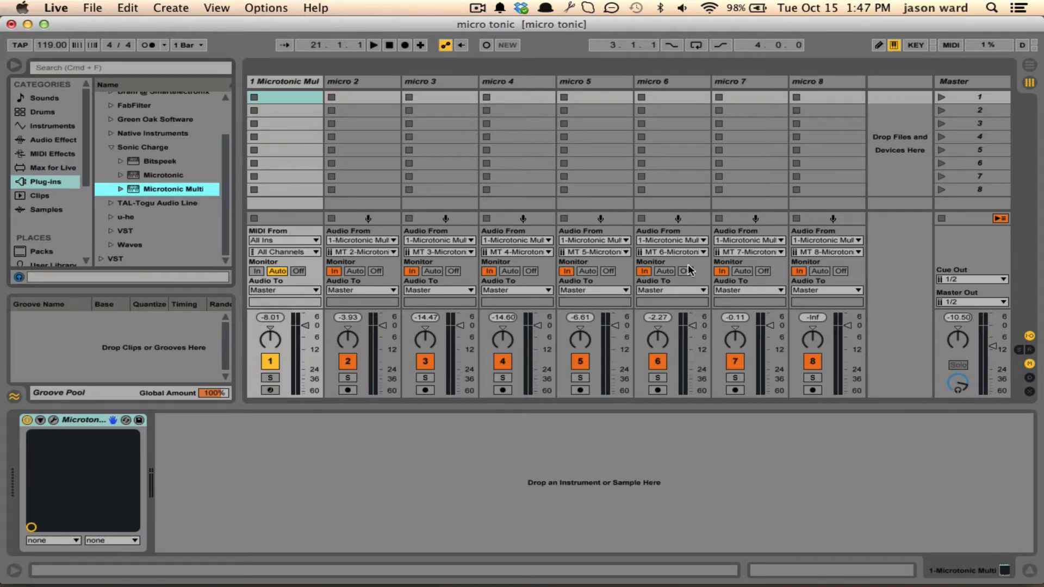
- Check the micro 2 track's audio source options and choose MT 2-Microtonic Multi as its input channel from the 1-Microtonic Multi track
click(267, 81)
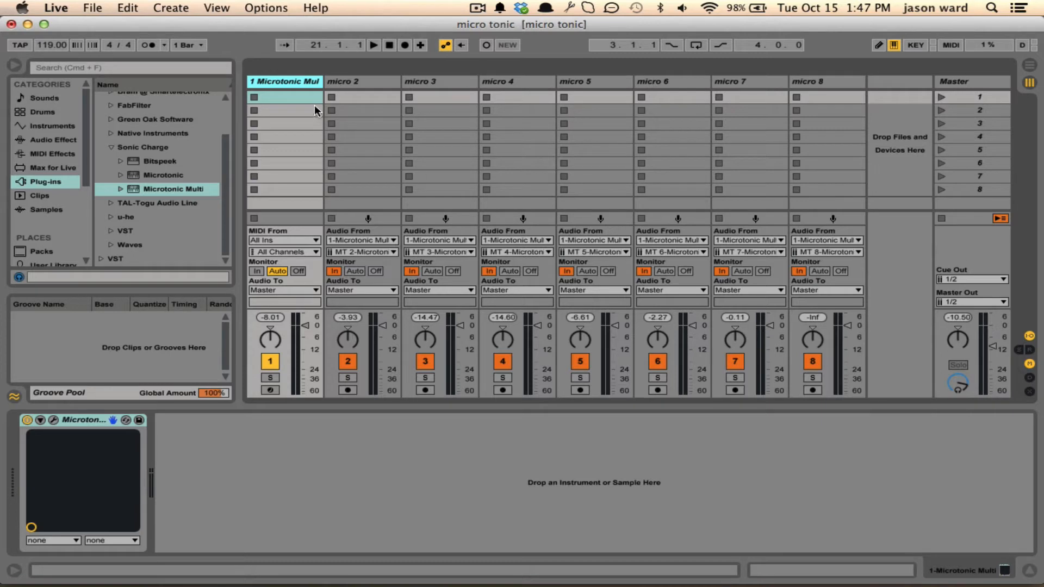
click(355, 240)
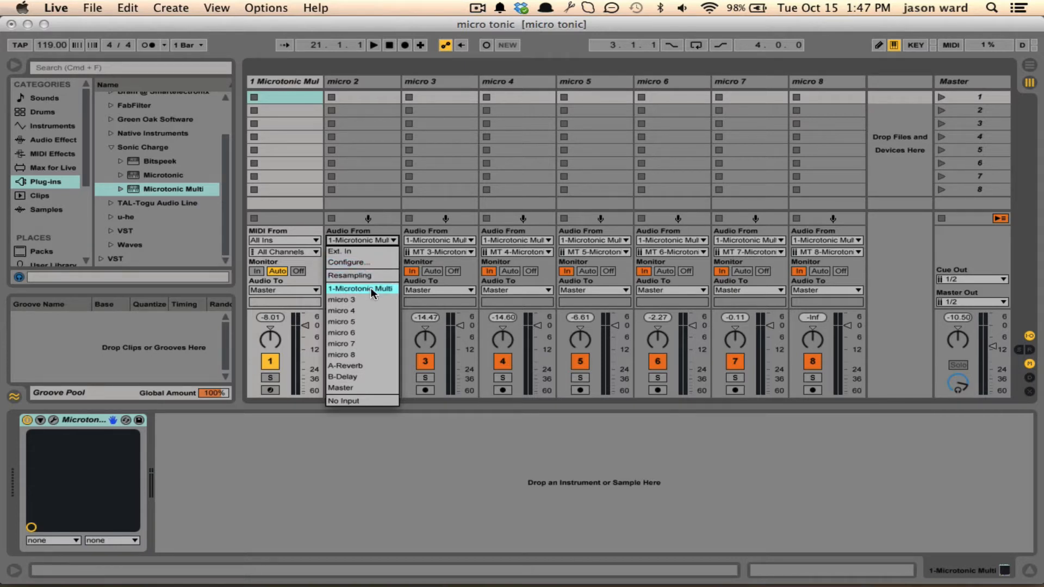
click(365, 228)
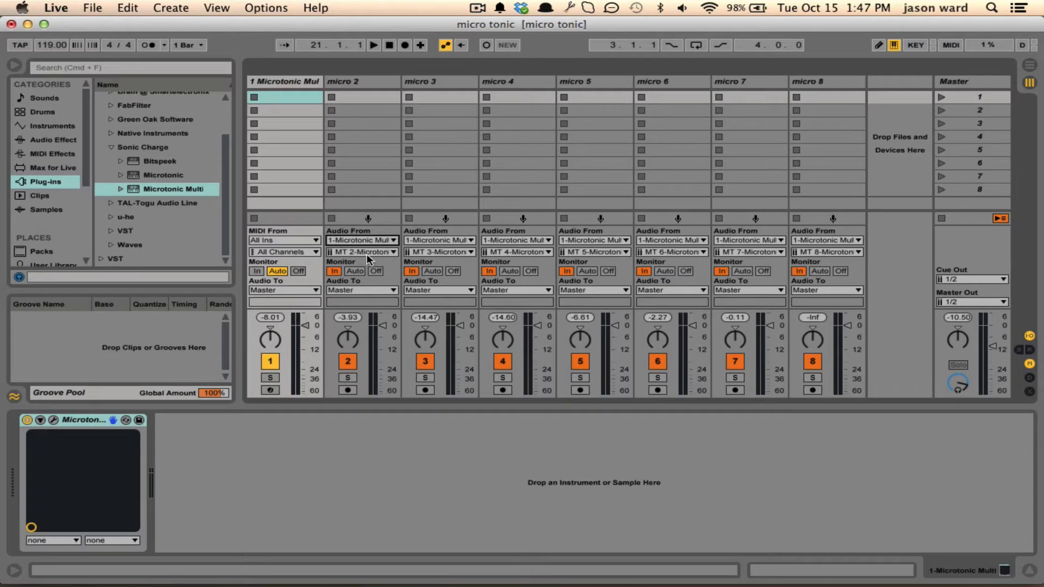
click(351, 252)
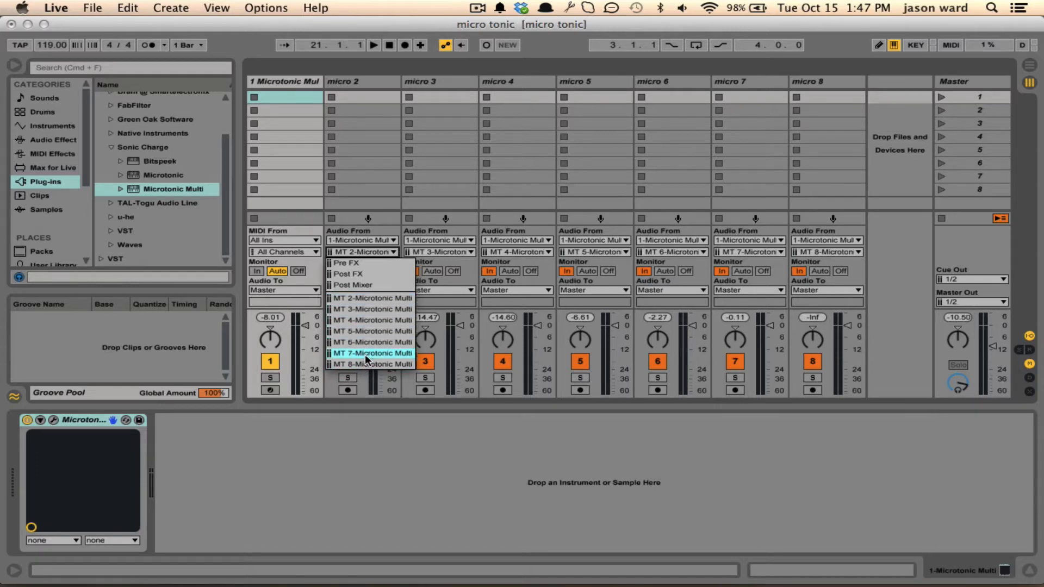
click(363, 298)
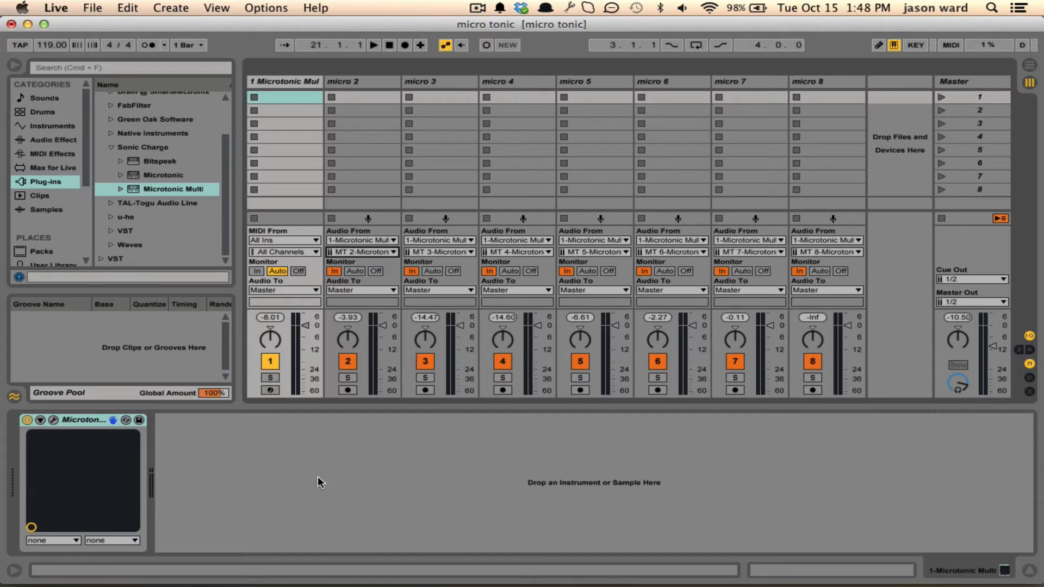
- Open the Microtonic plug-in on track 1, start its pattern playing, and close the plug-in window
click(53, 420)
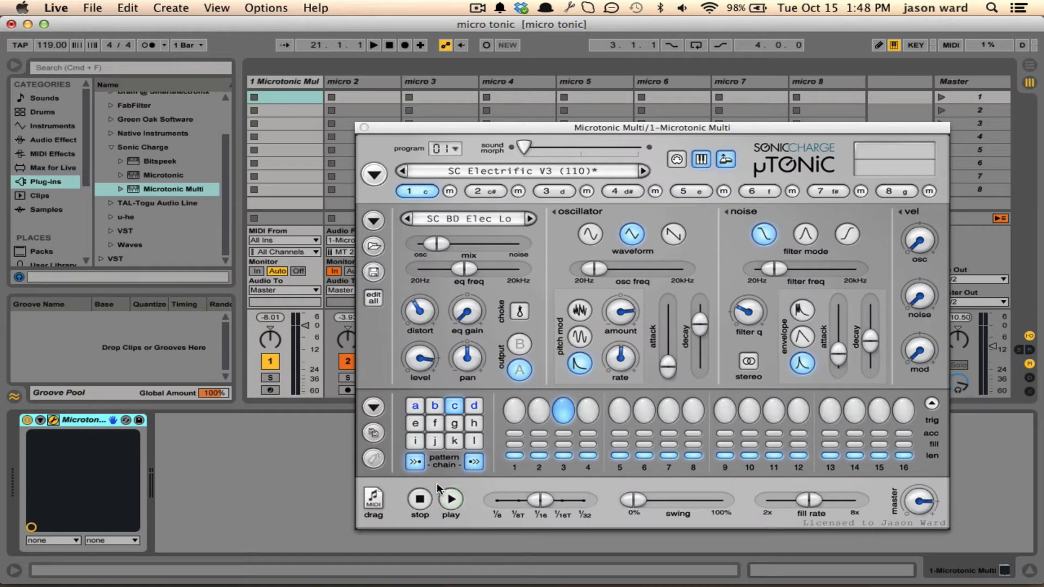
click(451, 499)
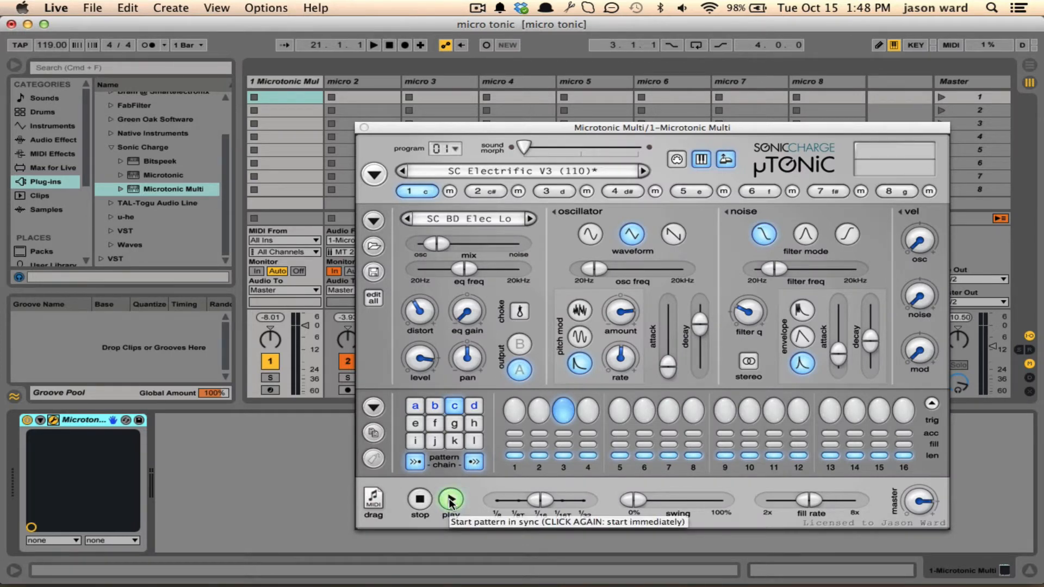
click(450, 502)
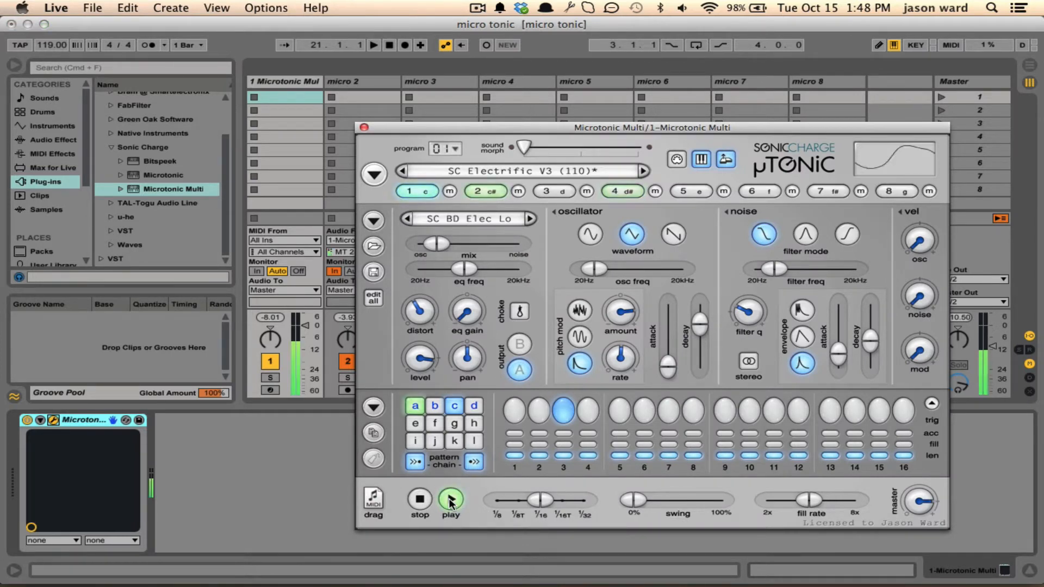
click(364, 128)
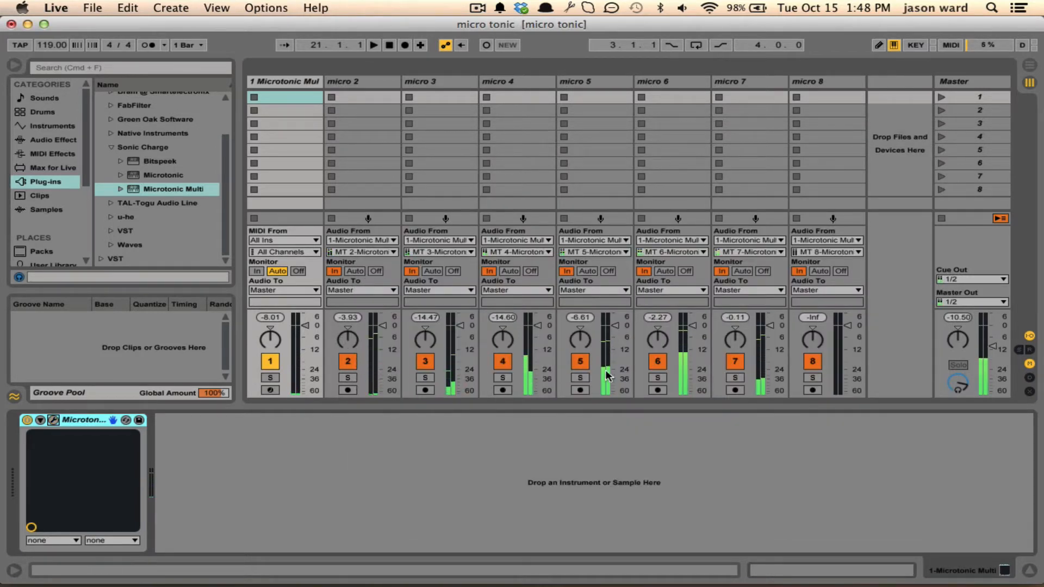
- Audition the outputs by soloing tracks 1 through 8 in turn, including micro 5 and micro 6 together, and clear the solo
click(270, 378)
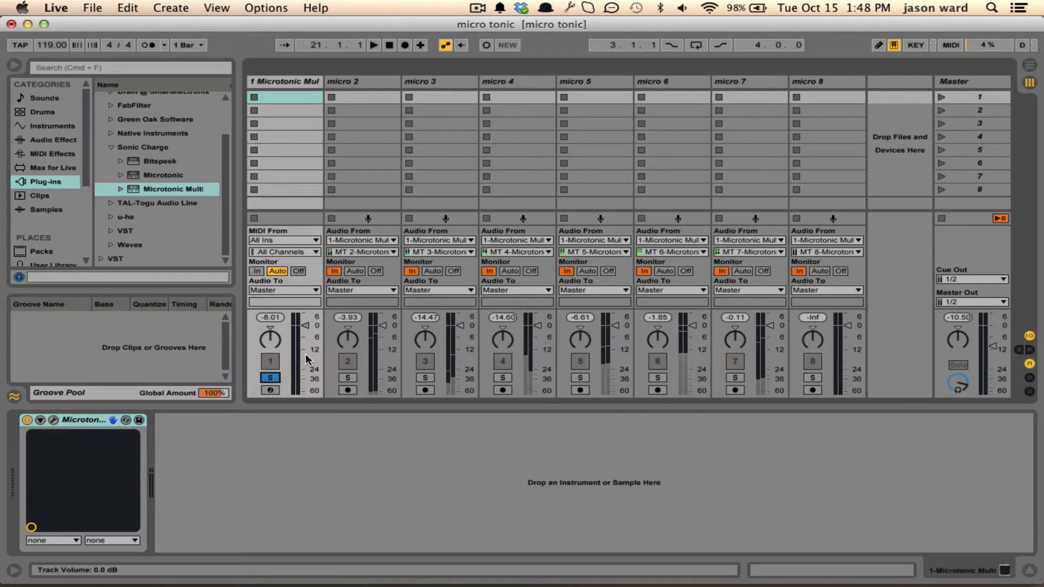
click(348, 379)
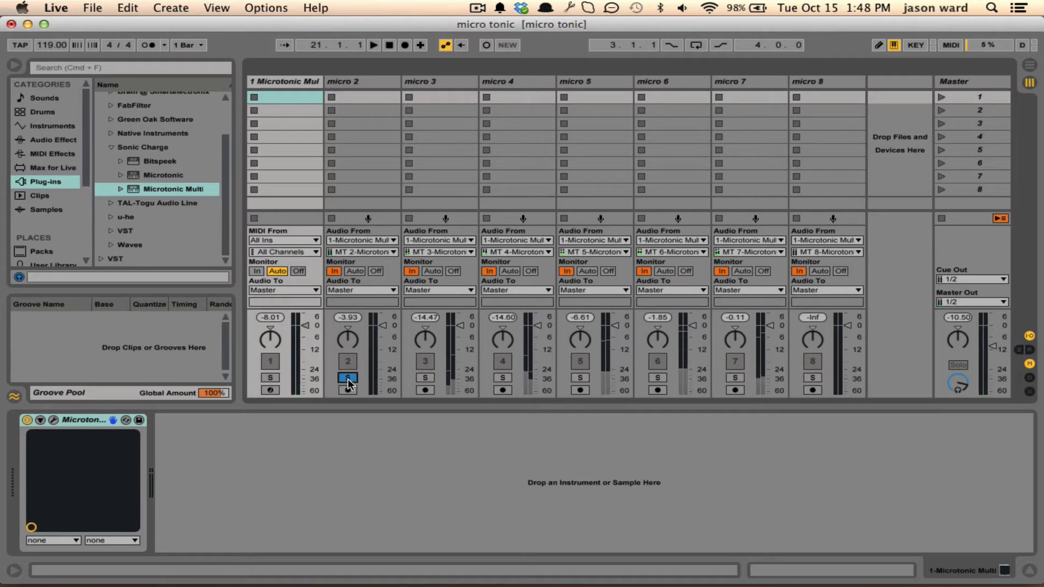
click(425, 379)
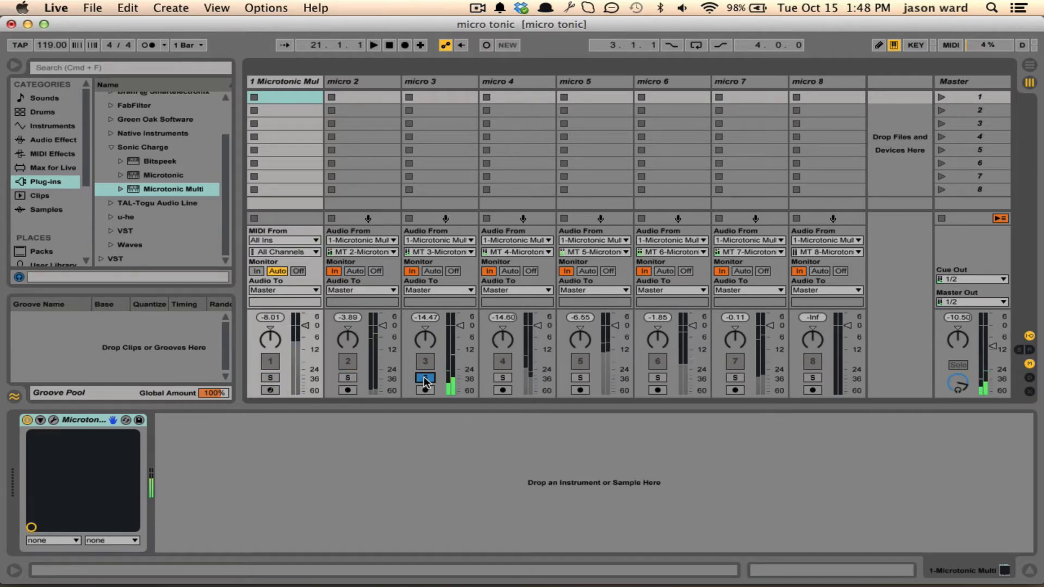
click(503, 377)
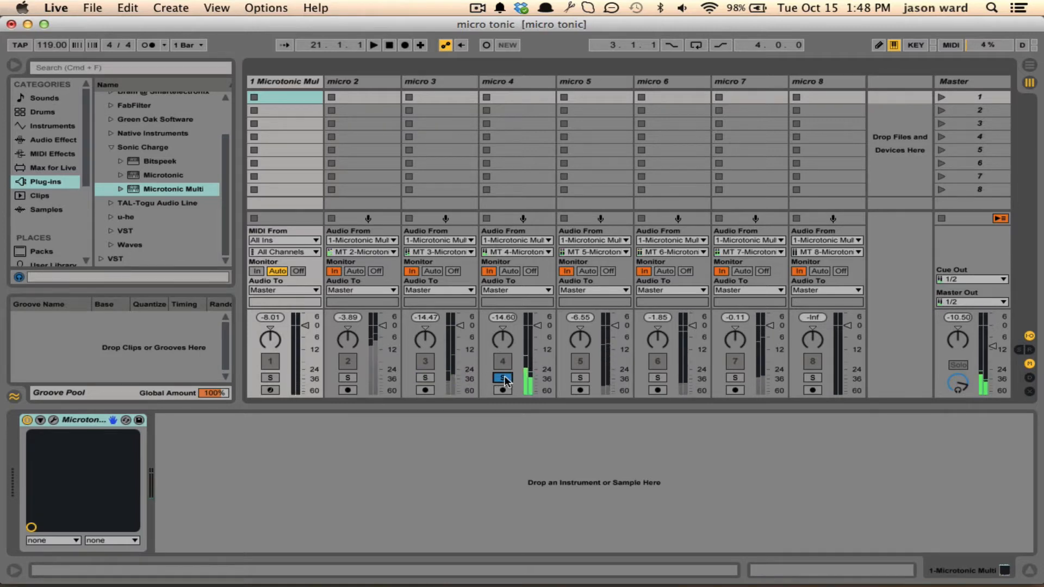
click(580, 378)
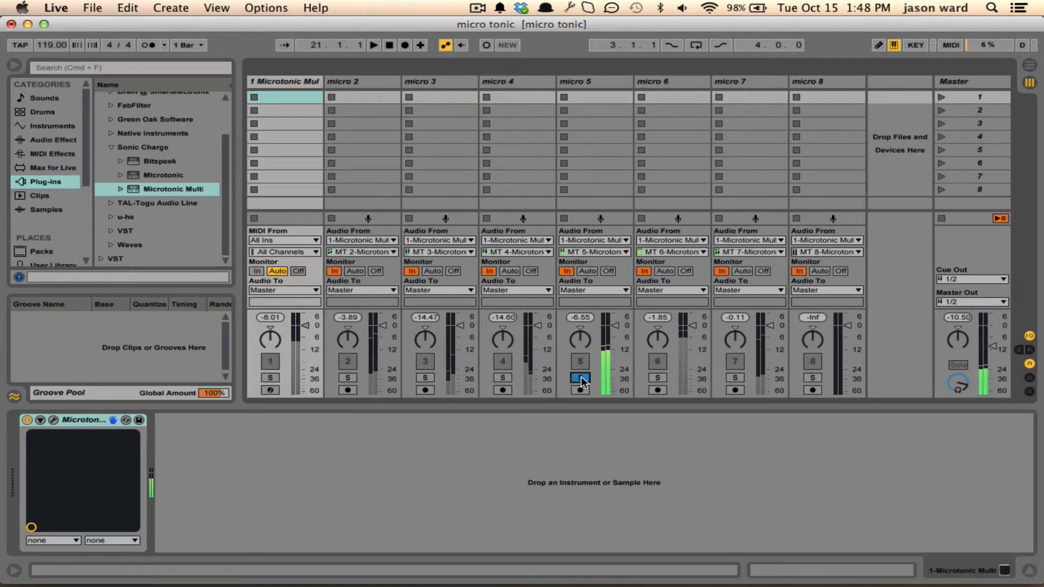
click(658, 378)
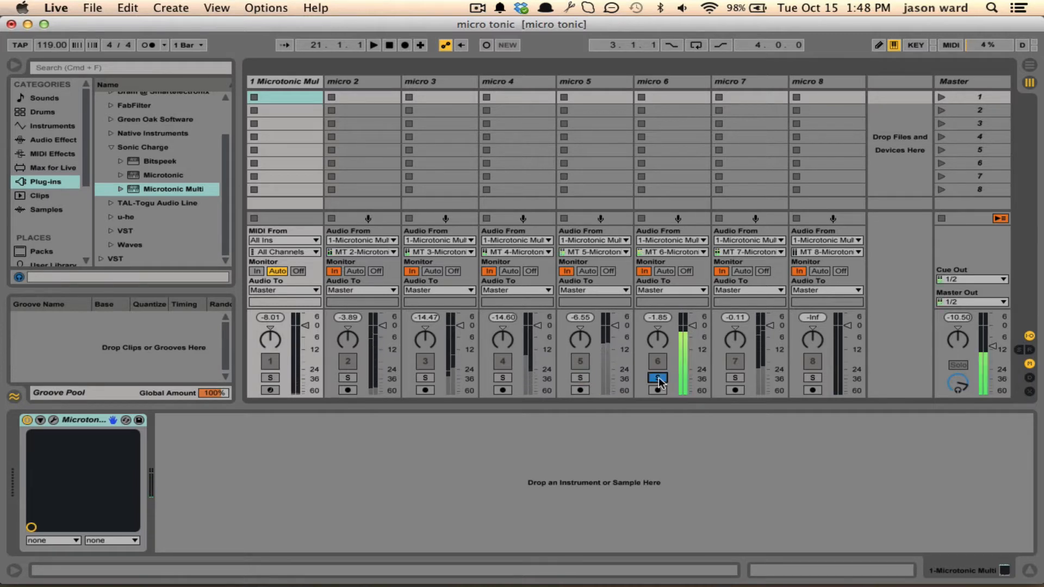
super+click(580, 378)
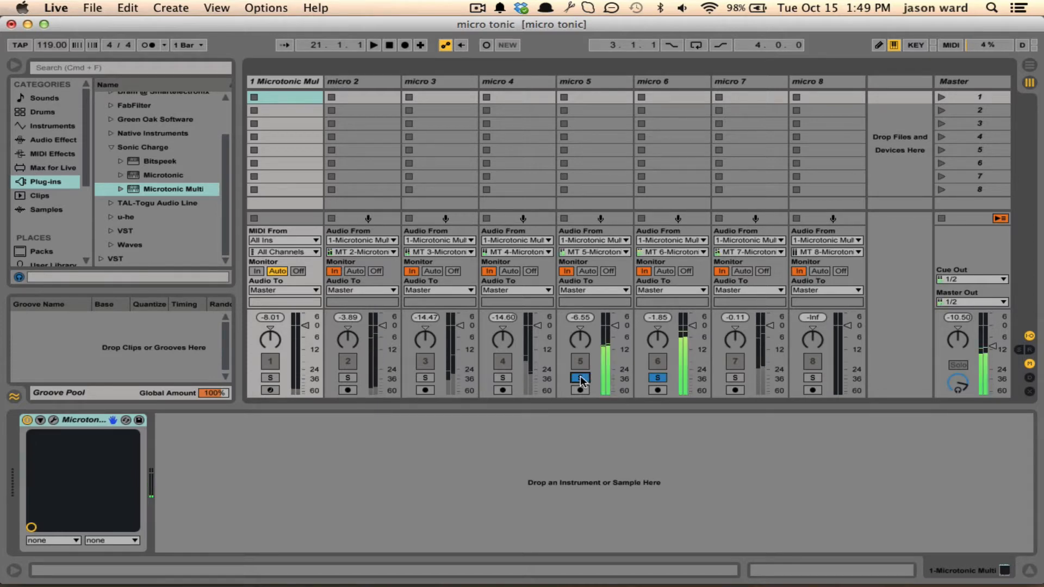
click(735, 378)
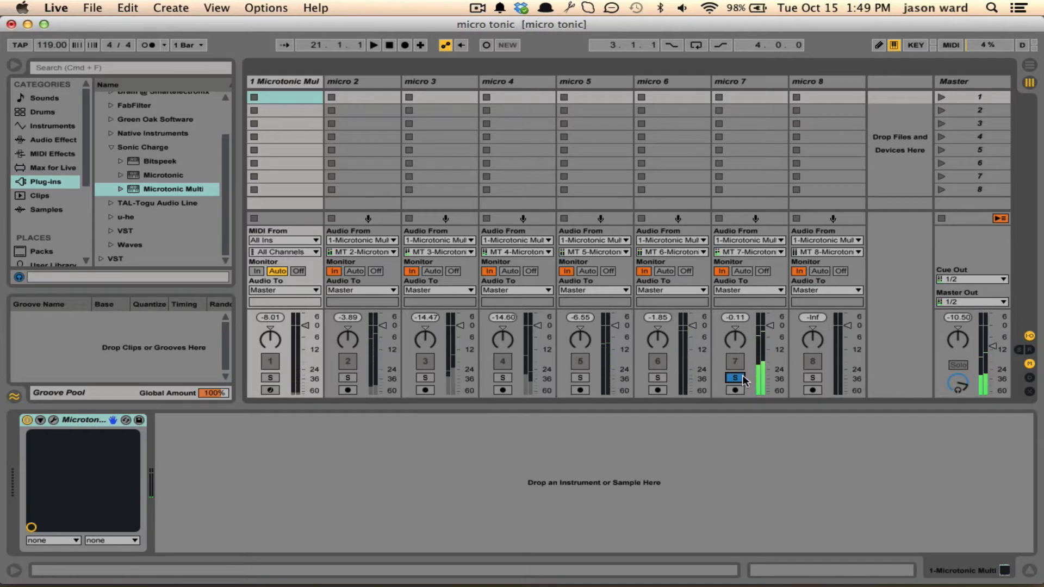
click(813, 377)
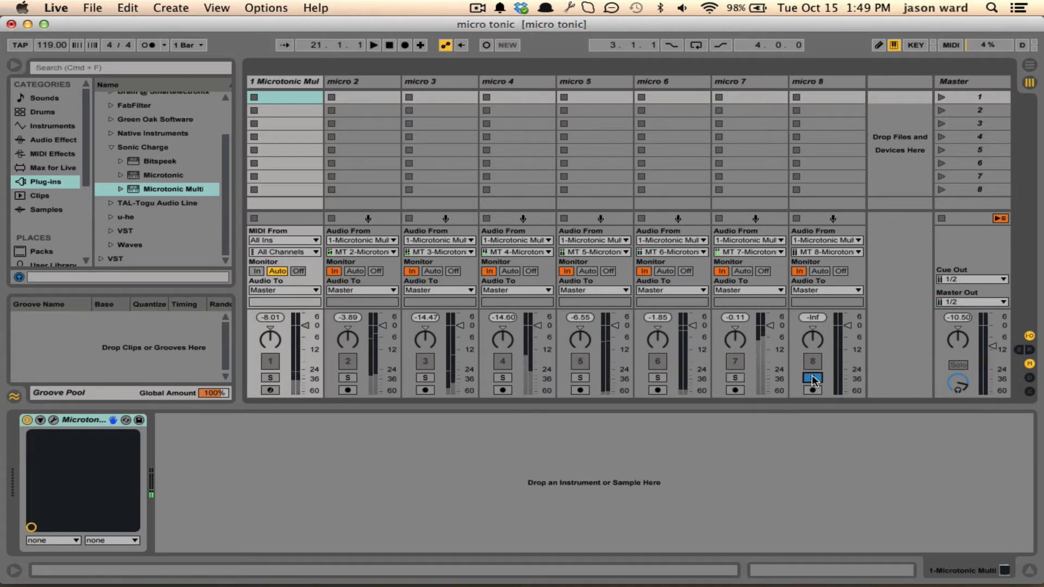
click(812, 377)
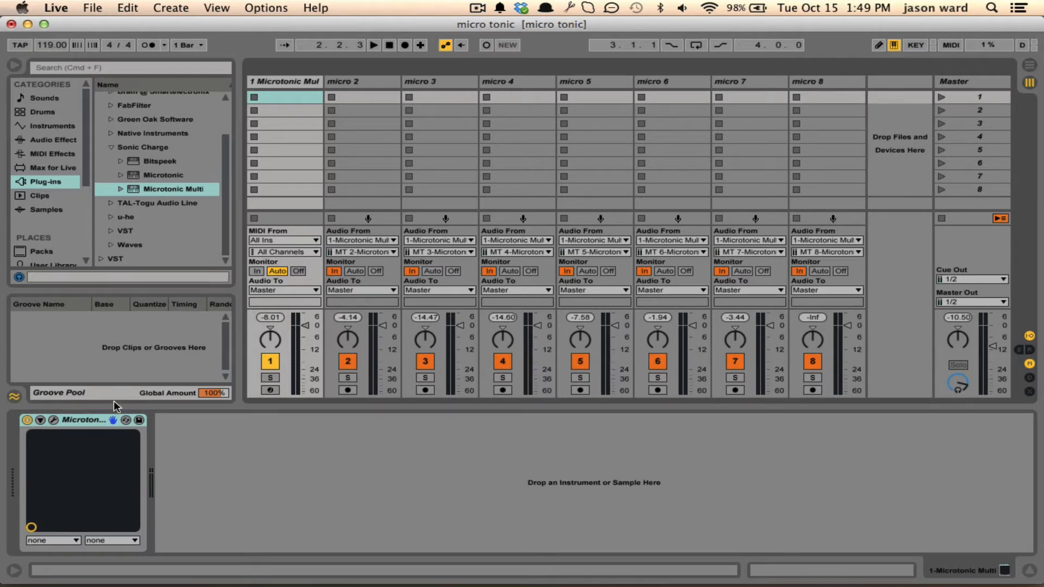
- Reopen the Microtonic plug-in and browse its full preset list and the drum patch list of channel 1 without choosing an entry
click(53, 420)
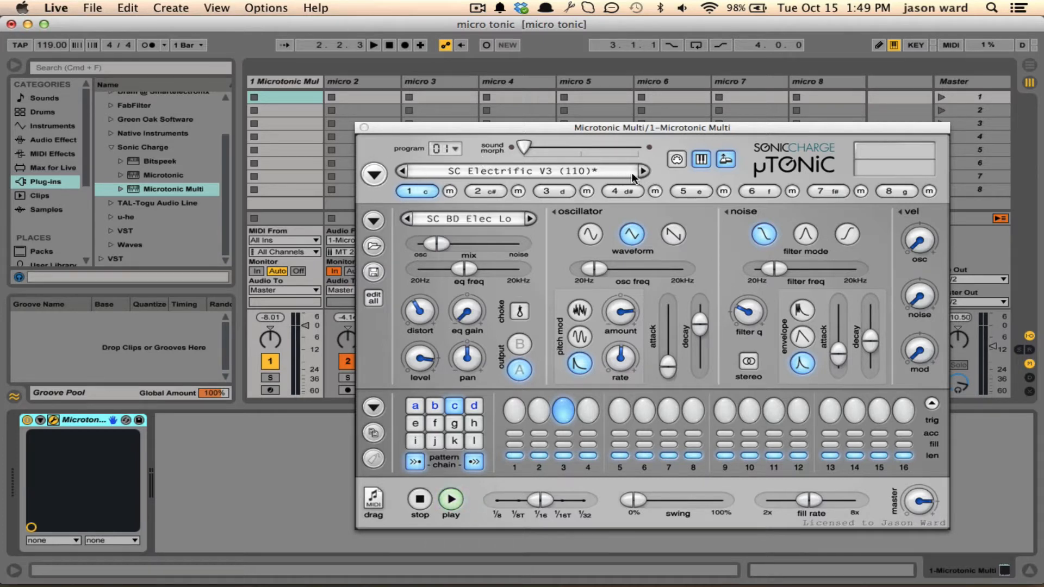
click(598, 170)
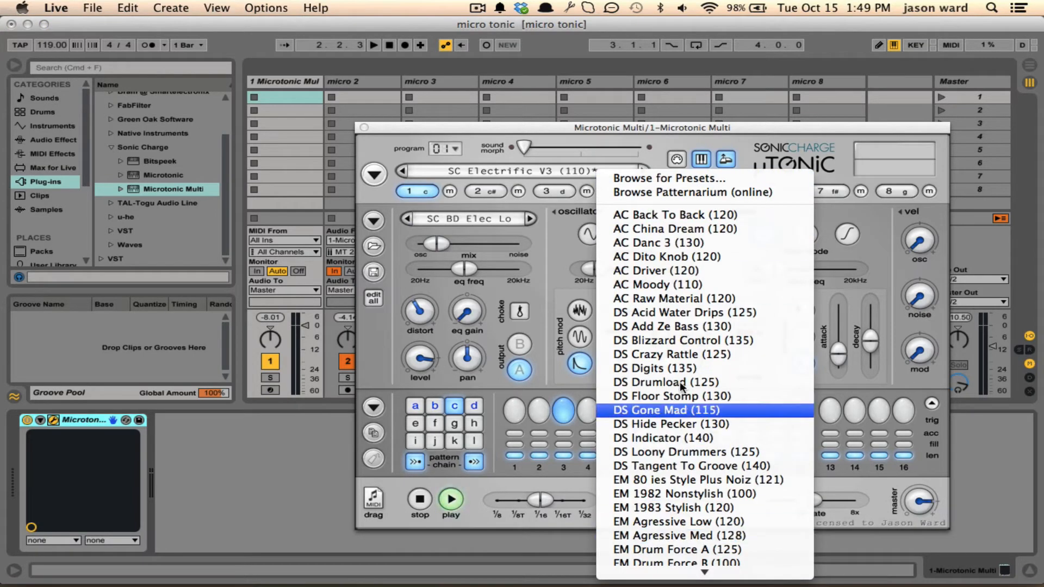
scroll(679, 381, down, 20)
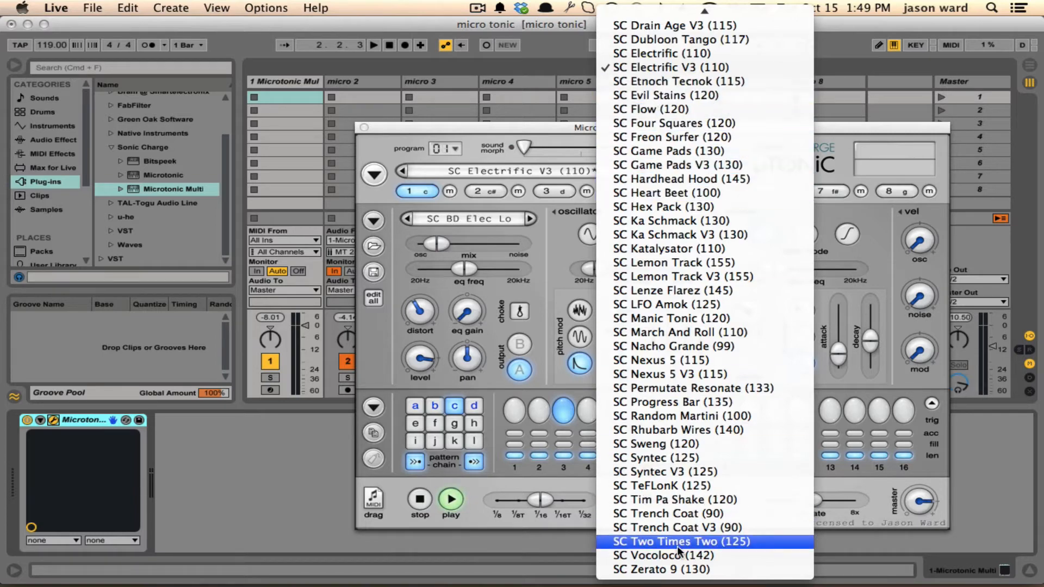
scroll(680, 204, up, 20)
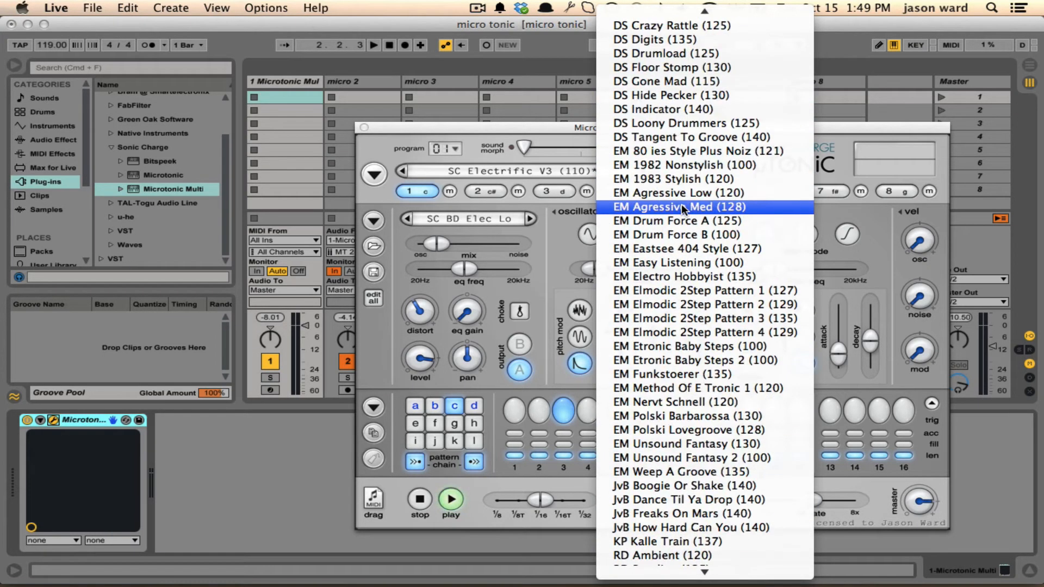
scroll(681, 204, up, 5)
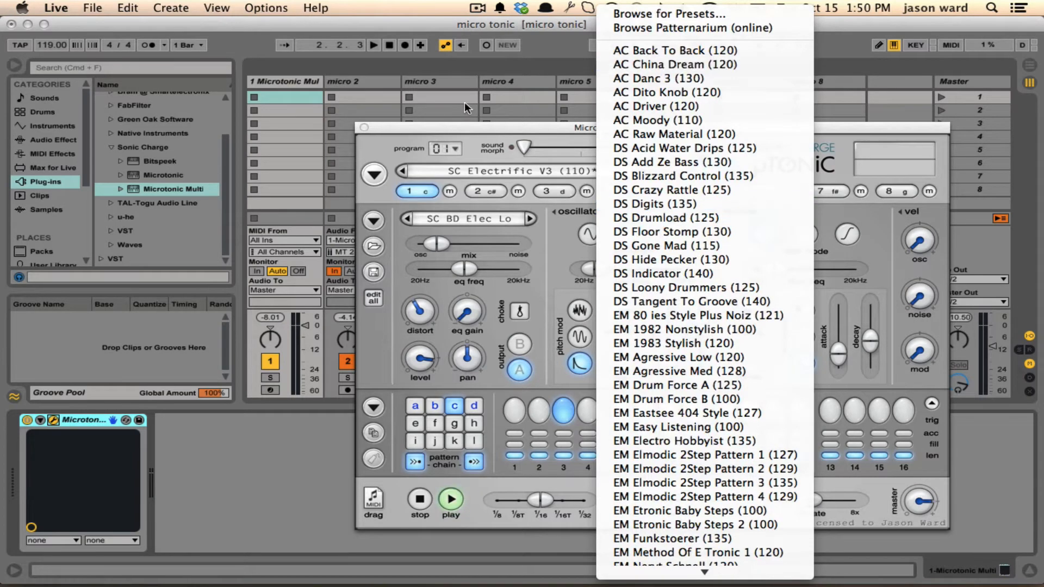
click(454, 127)
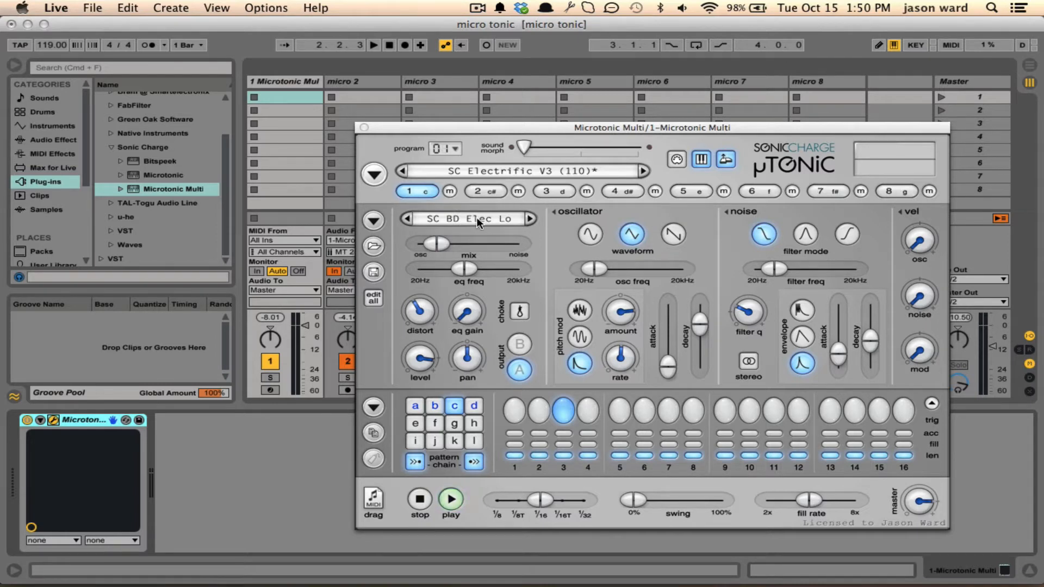
click(475, 217)
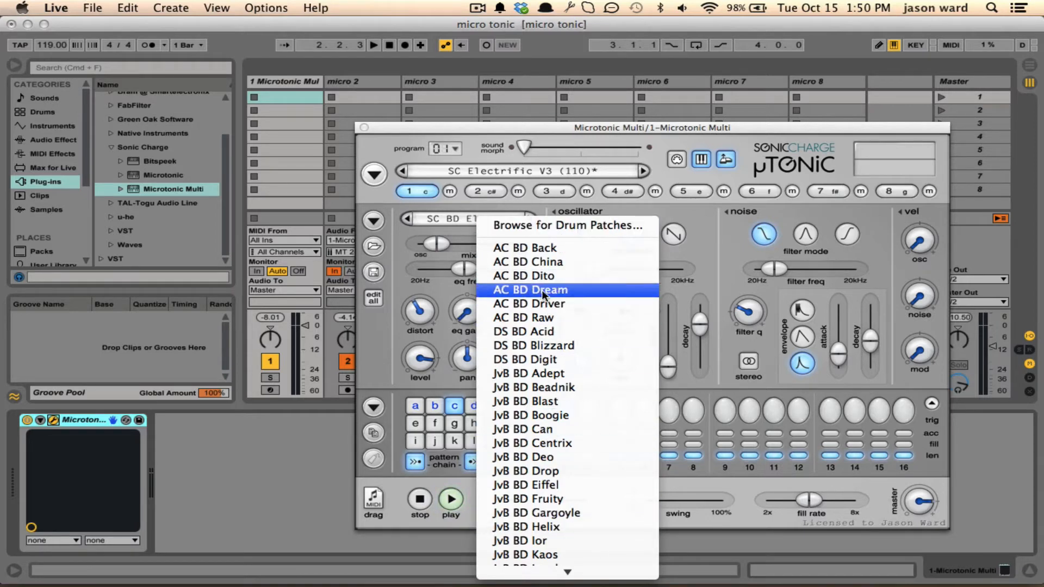
click(443, 213)
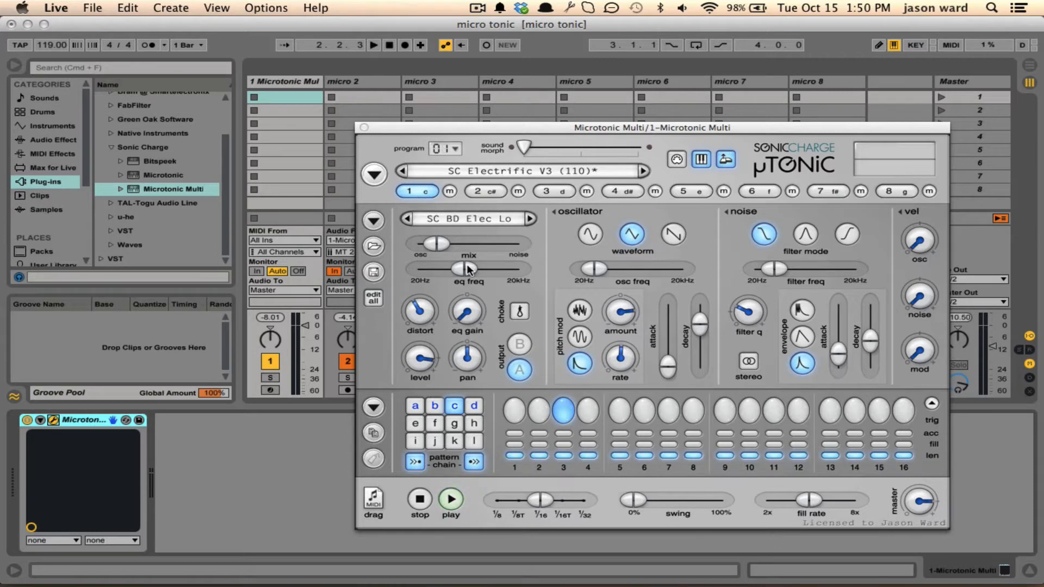
- Isolate drum channel 1 and audition the bass drum patches SC BD Etnoch, SC BD Evil, SC BD Fella and SC BD Flonk
alt+click(449, 191)
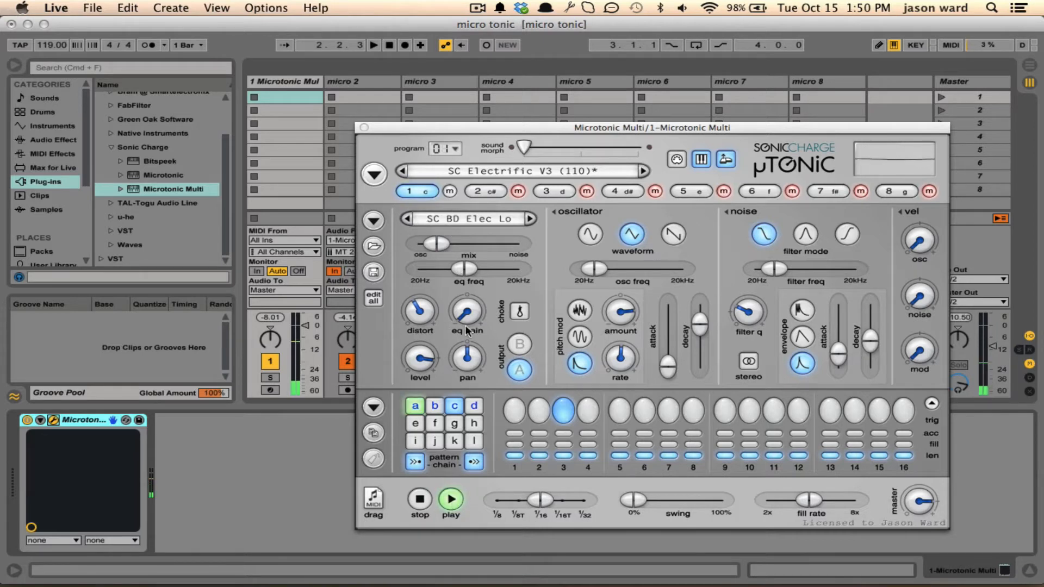
click(530, 218)
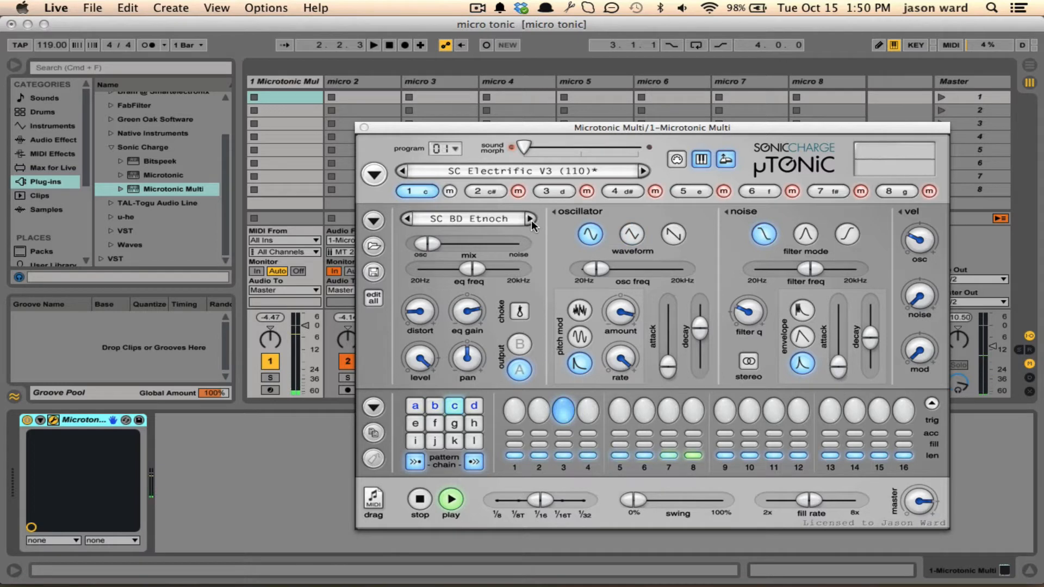
click(530, 218)
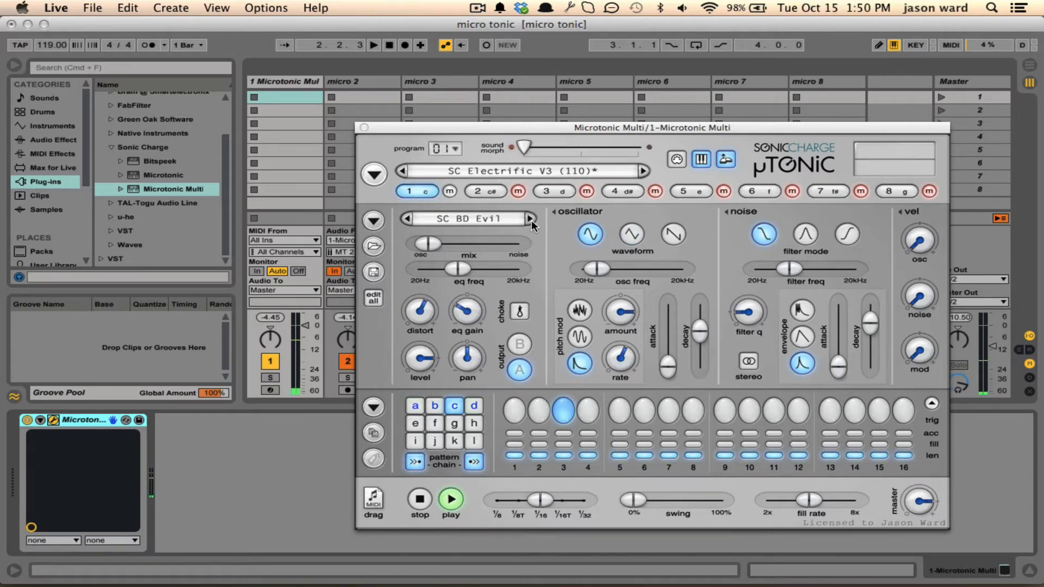
click(530, 219)
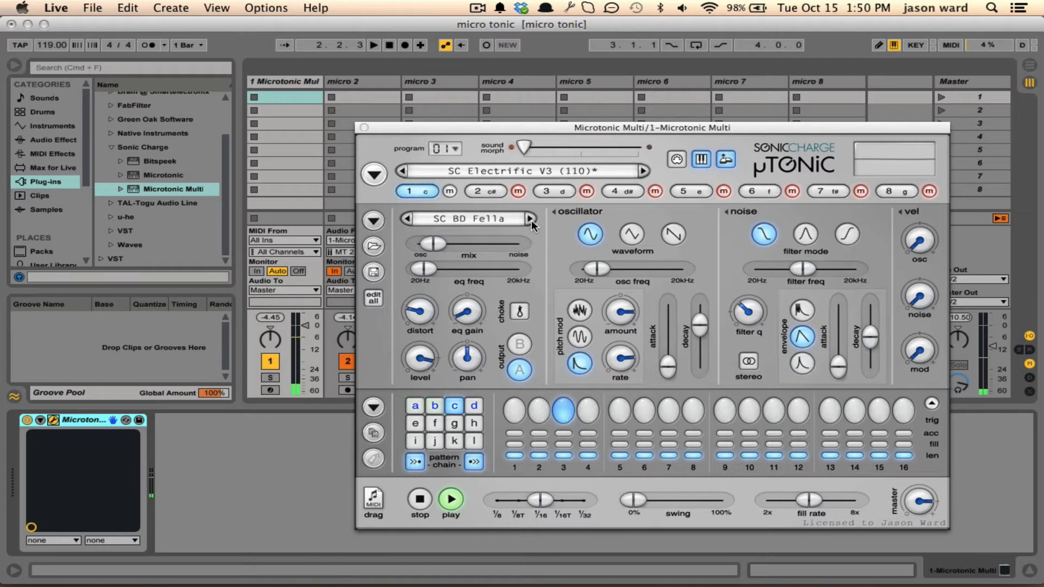
click(531, 220)
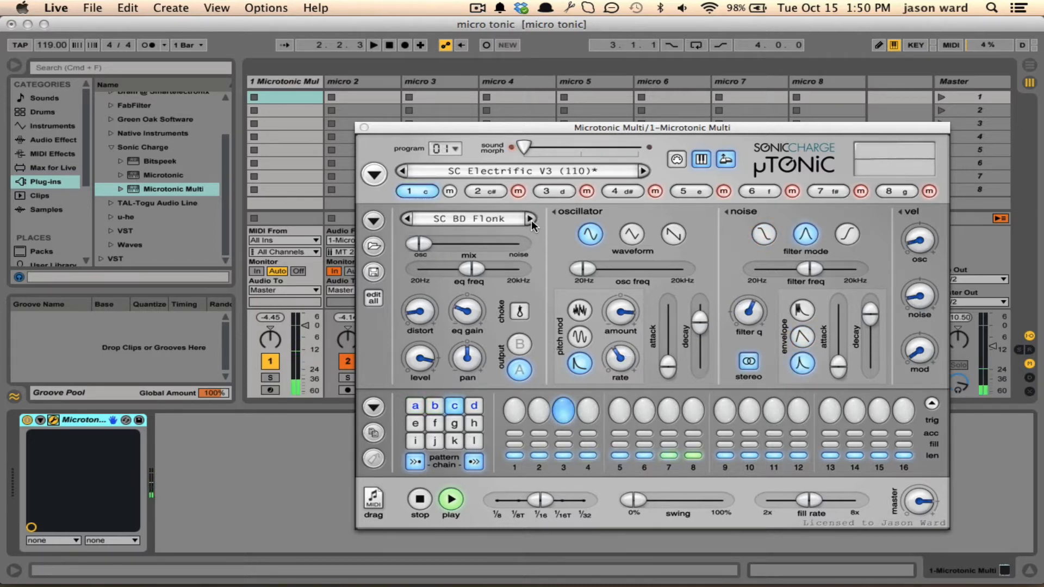
- Step channel 1's drum patch back to SC BD Elec Hi, settle on SC BD Elec Lo, and stop the pattern
click(406, 218)
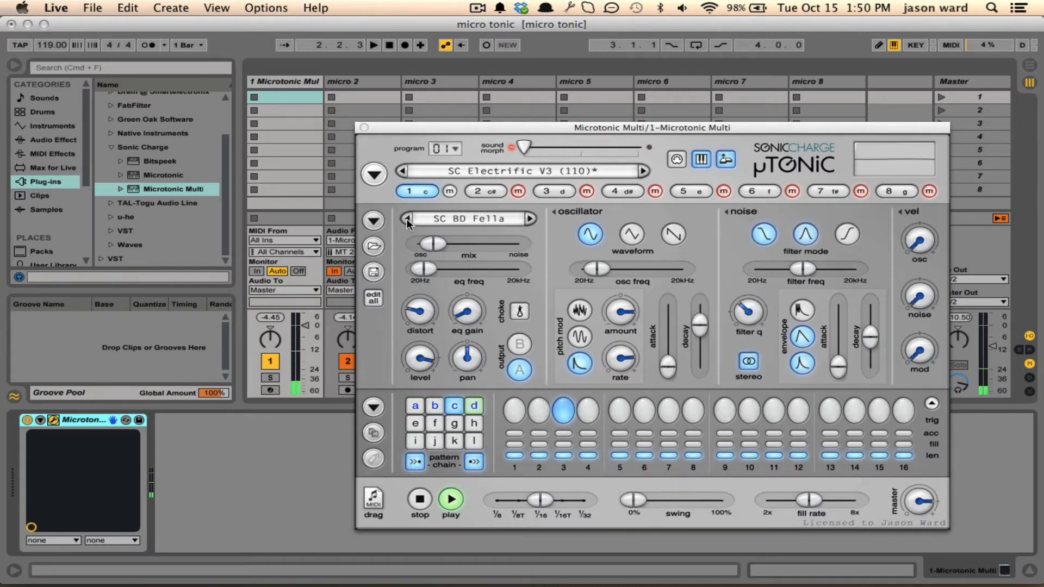
click(406, 218)
click(406, 218)
click(407, 218)
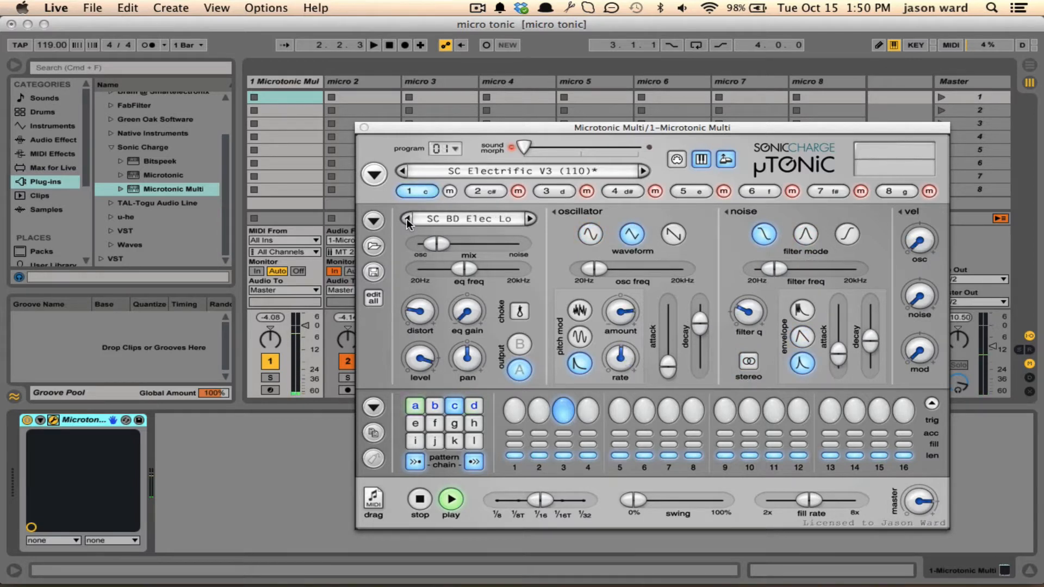
click(406, 219)
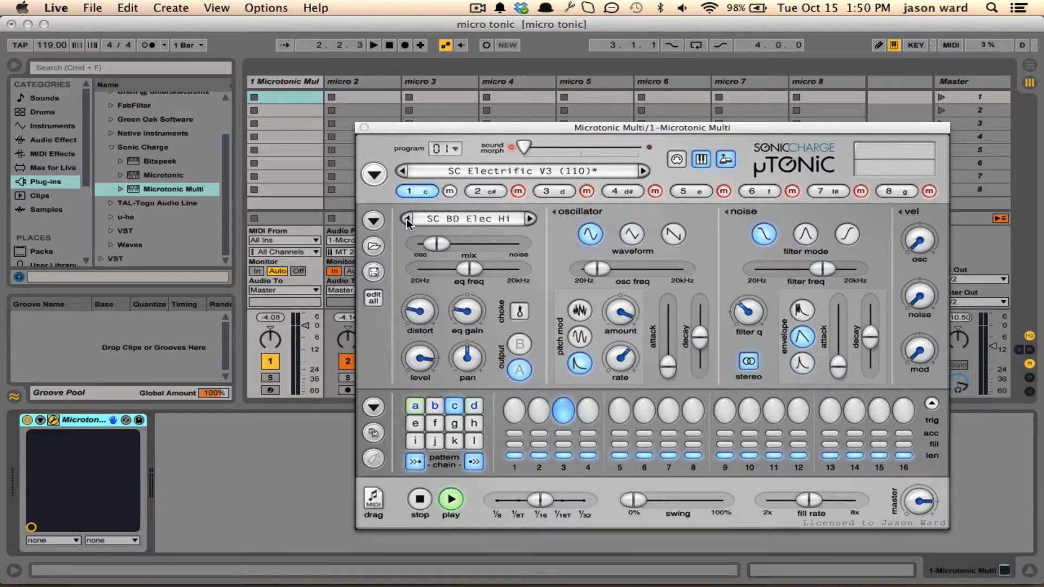
click(529, 218)
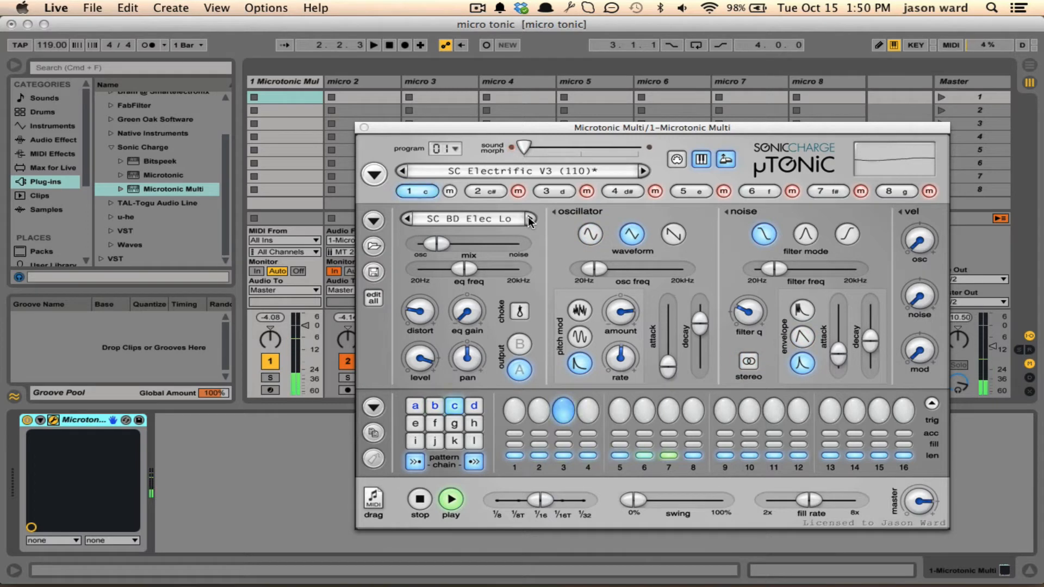
click(420, 490)
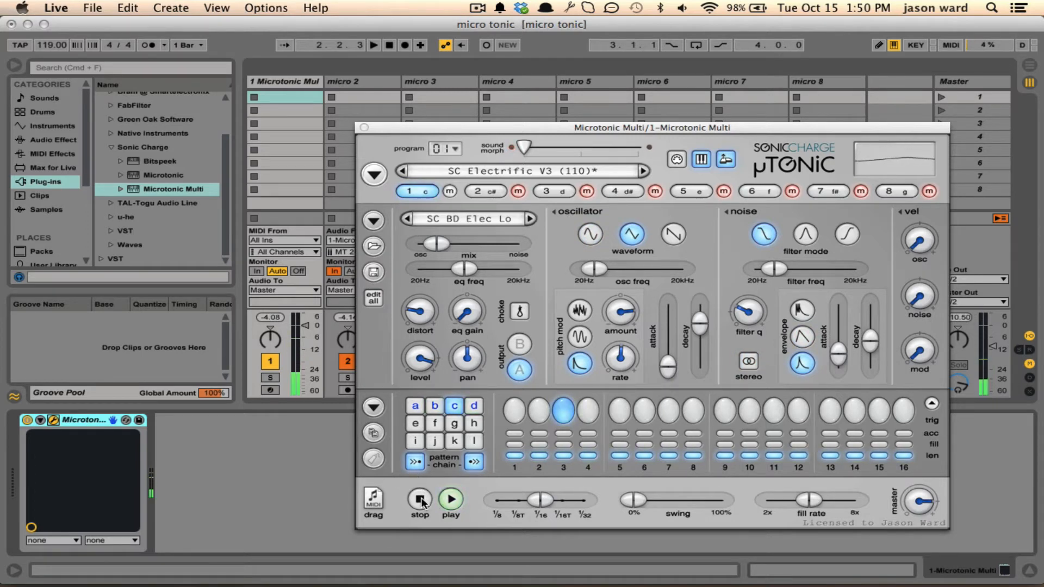
- Select drum channel 2, look through its list of bass drum patches, and open the drum patch file browser
click(479, 191)
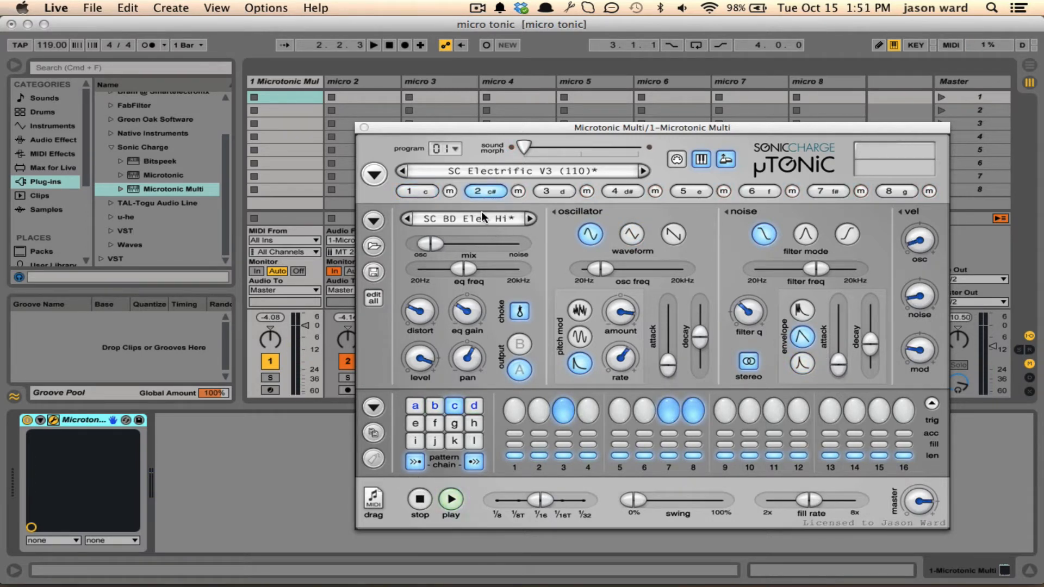
click(482, 212)
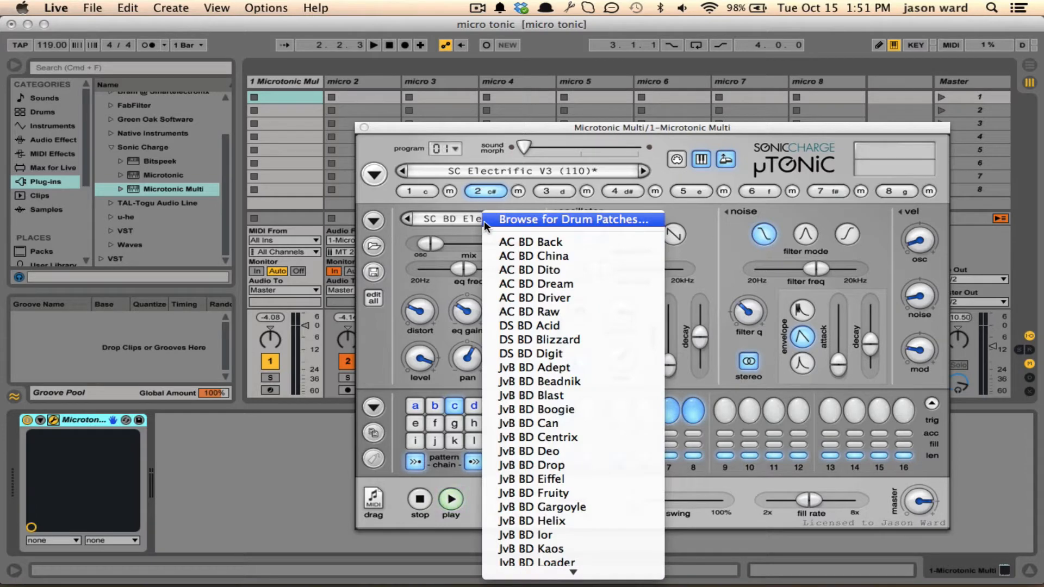
scroll(527, 435, down, 10)
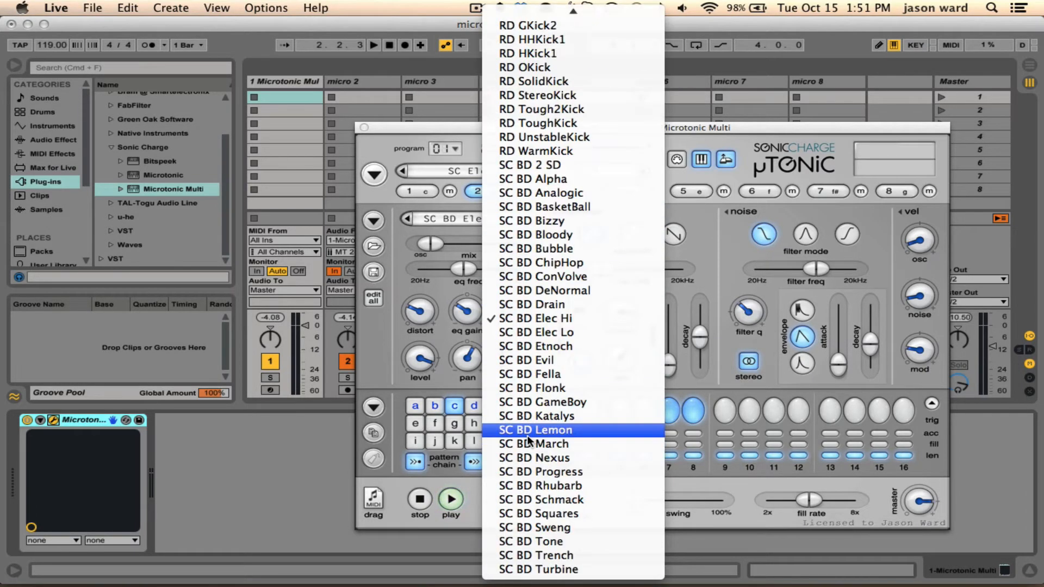
scroll(527, 435, up, 8)
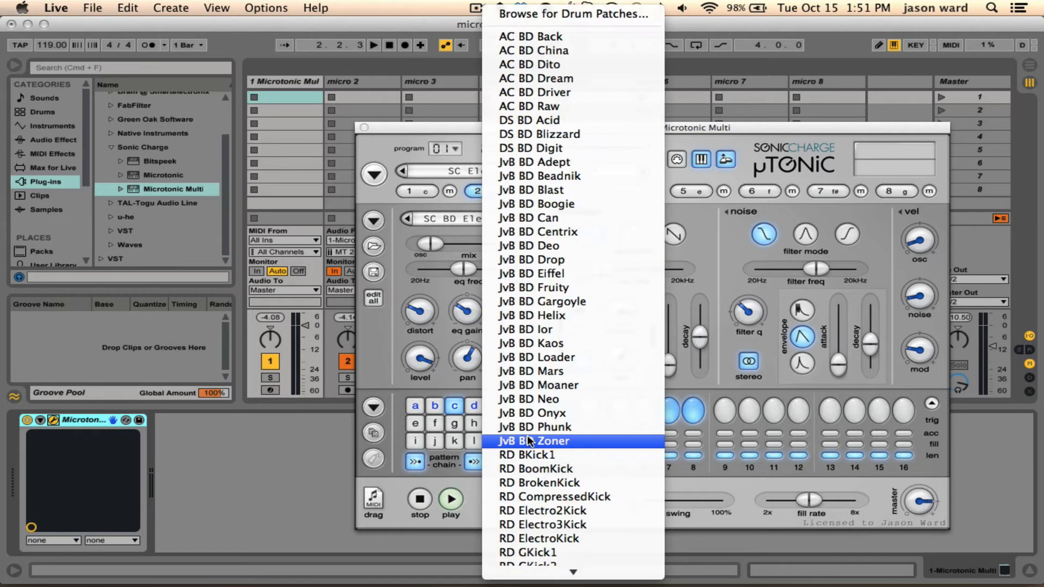
click(570, 16)
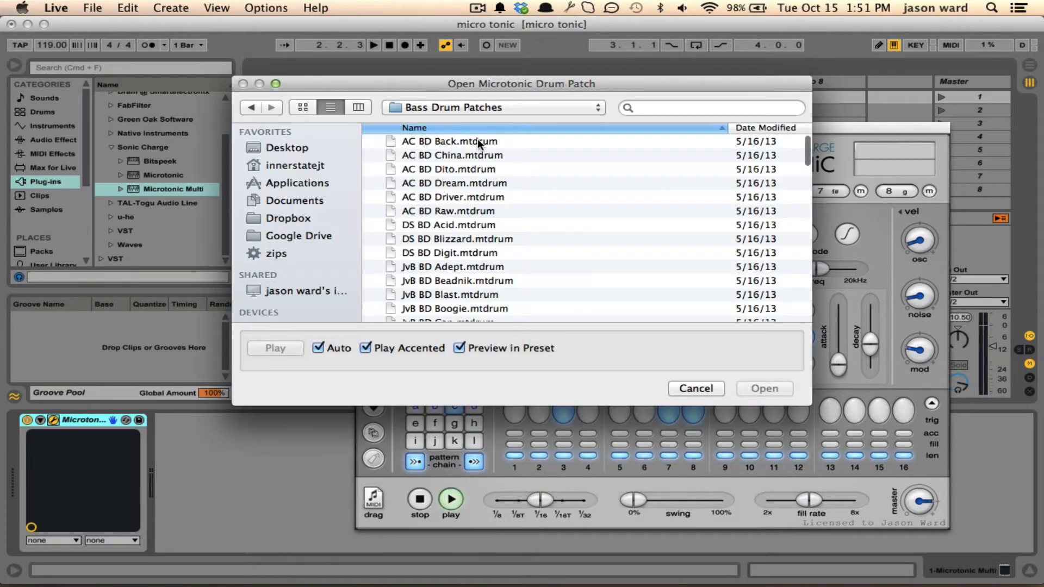
- Go up to the By Category folder, examine the contents of Percussion Patches and Effect Patches, and cancel without loading a patch
click(592, 108)
click(568, 121)
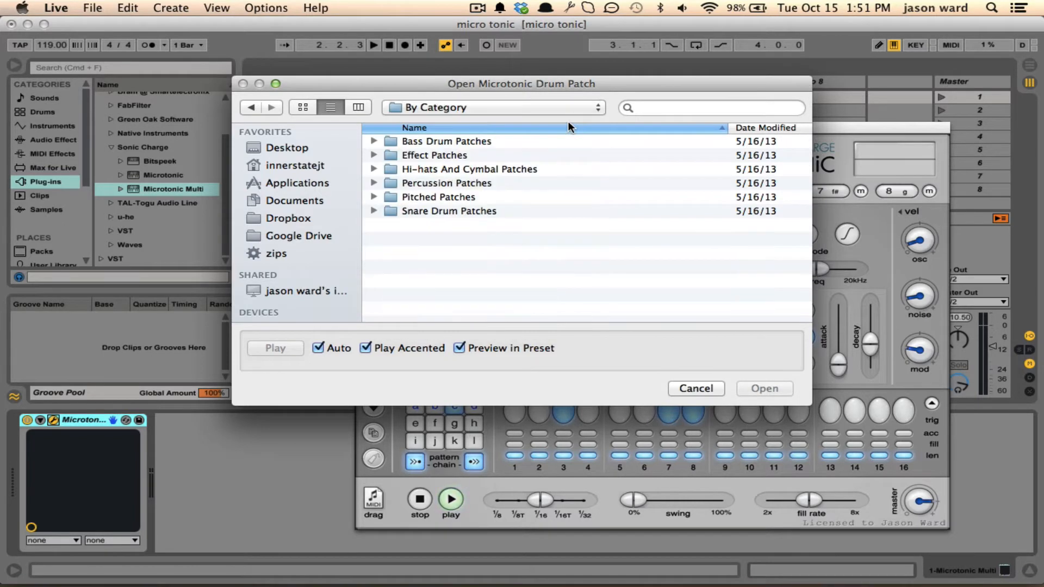
click(374, 184)
scroll(471, 207, down, 5)
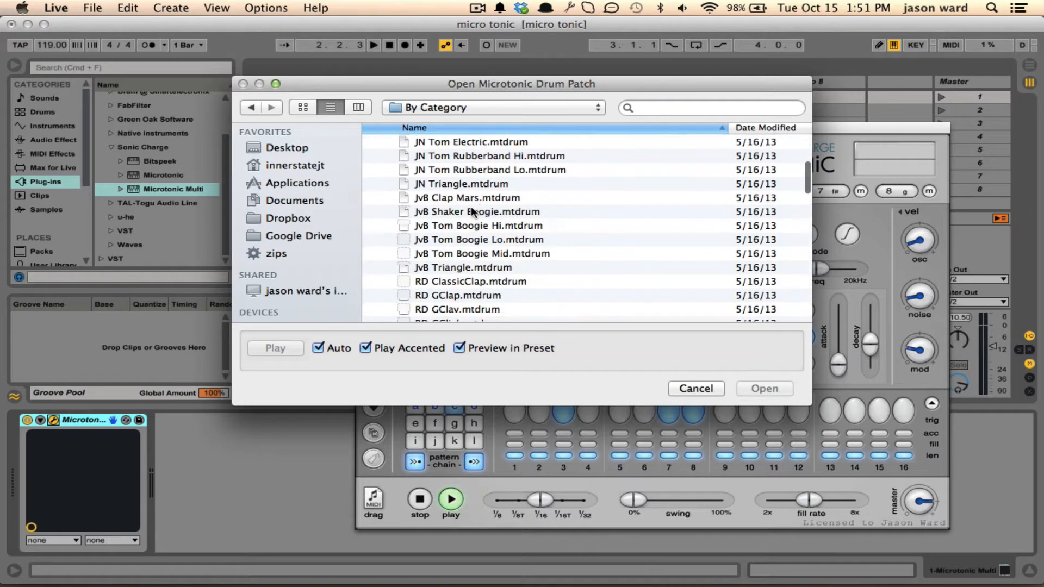
scroll(471, 207, up, 5)
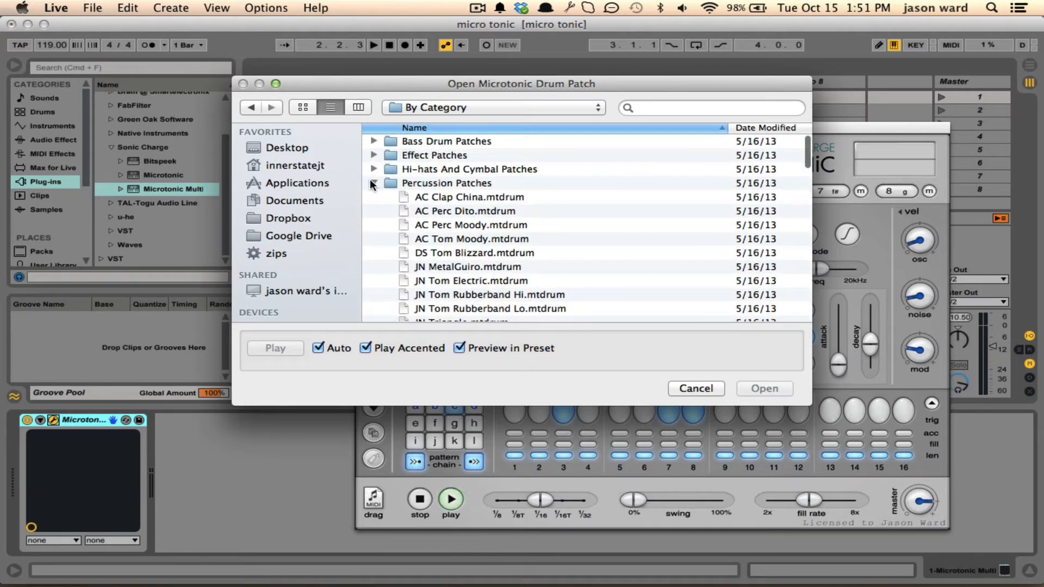
click(373, 183)
click(374, 155)
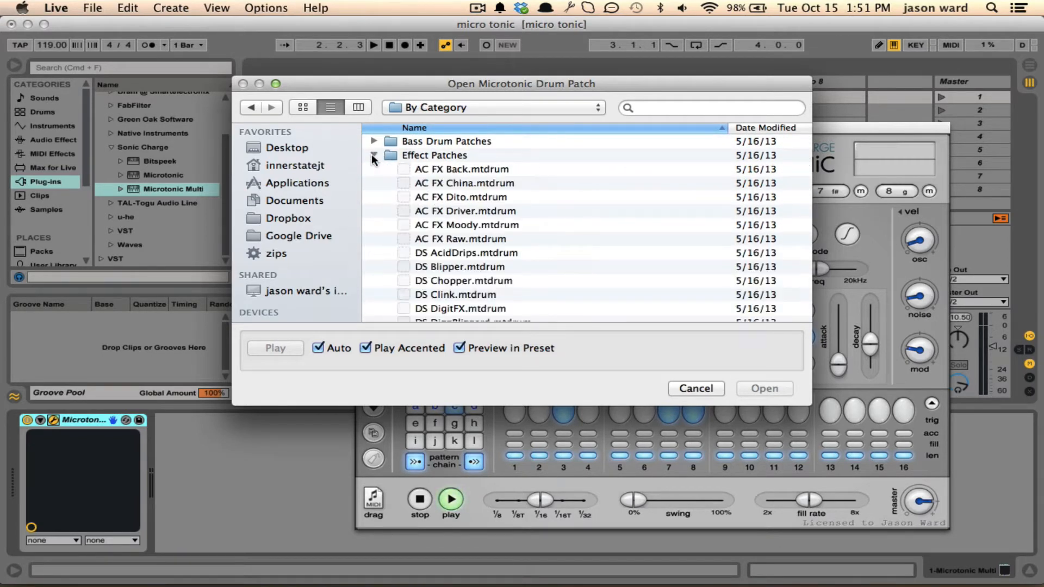
scroll(458, 211, down, 5)
scroll(457, 211, up, 5)
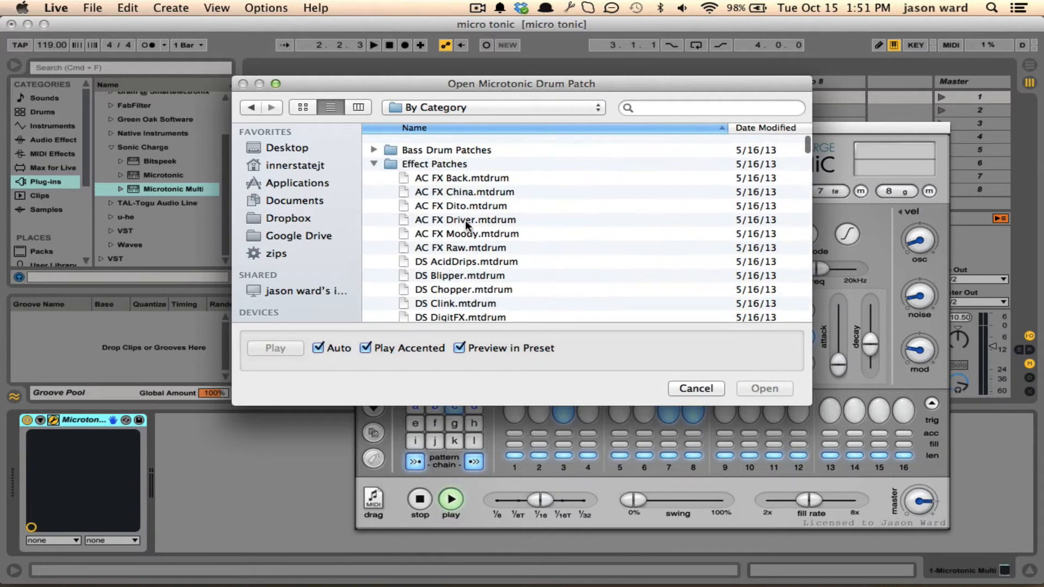
click(372, 156)
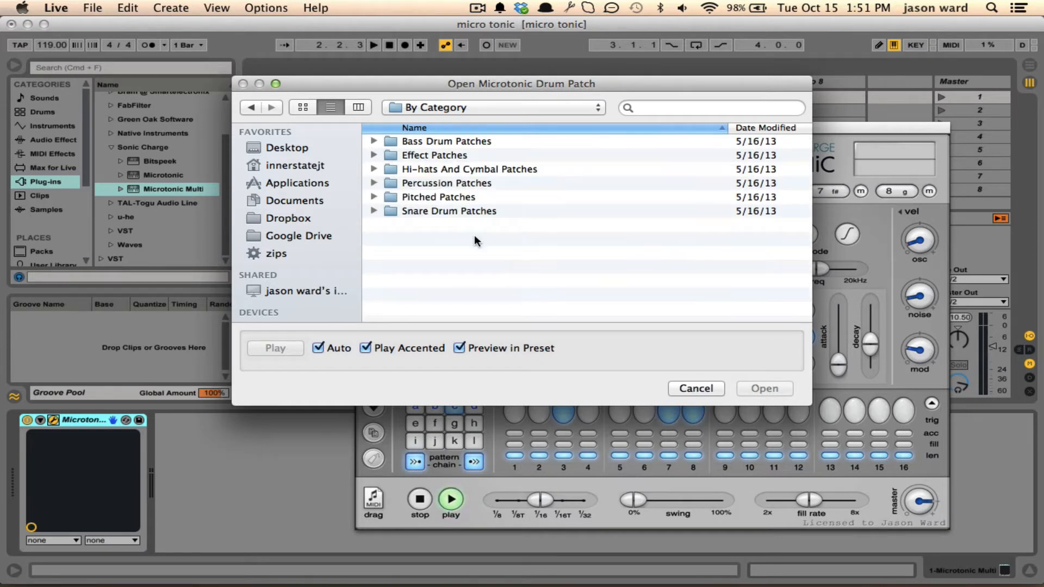
click(696, 389)
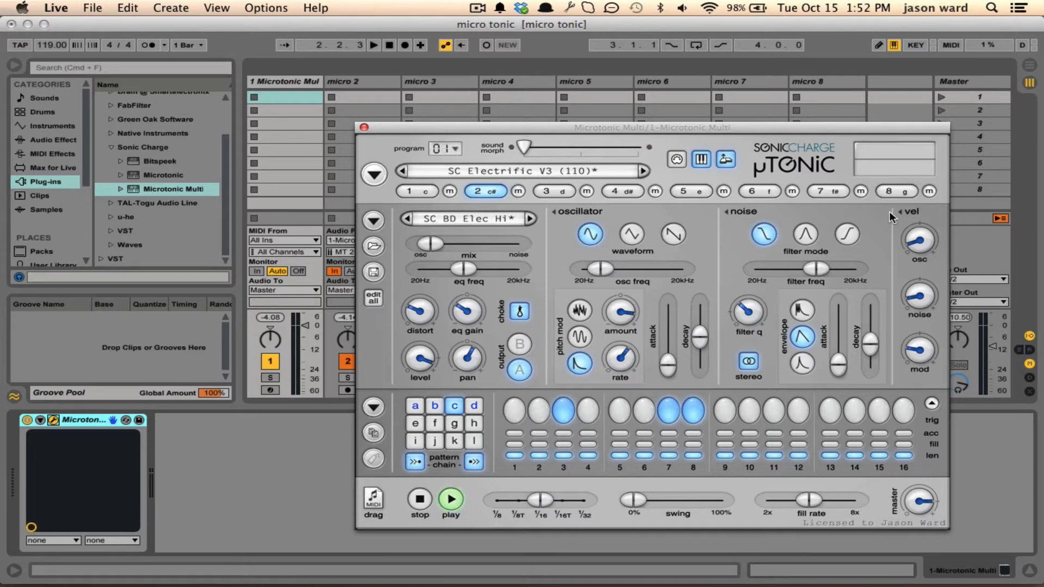
- View the settings of drum channels 1, 2 and 3 in turn and return to channel 1
click(449, 192)
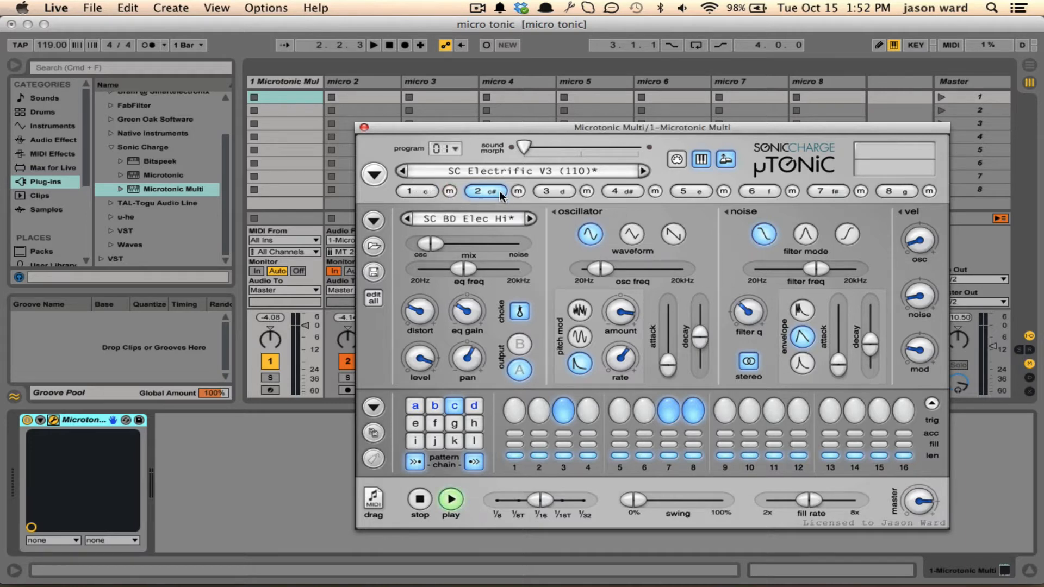
alt+click(449, 191)
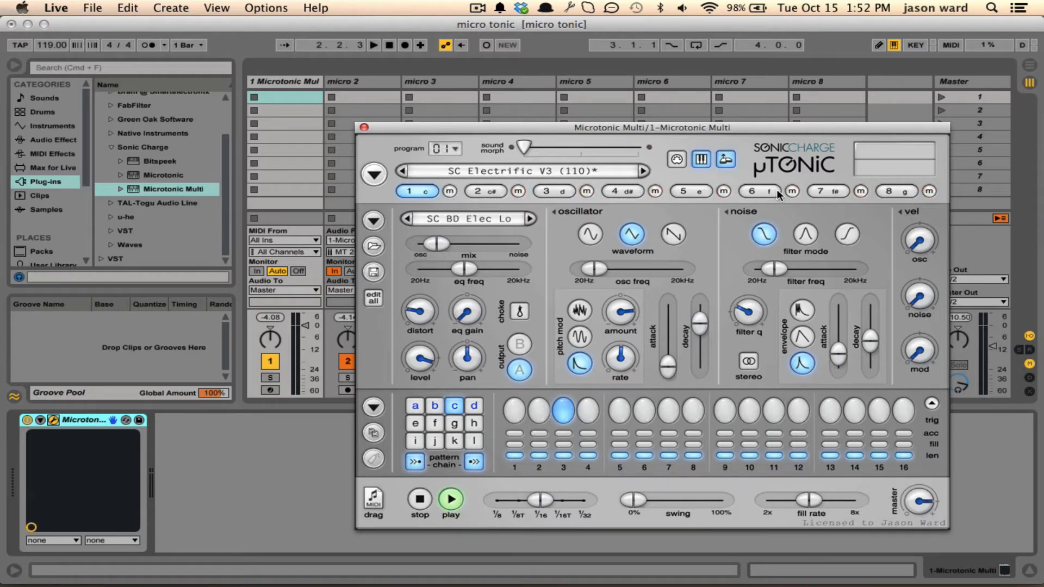
click(487, 192)
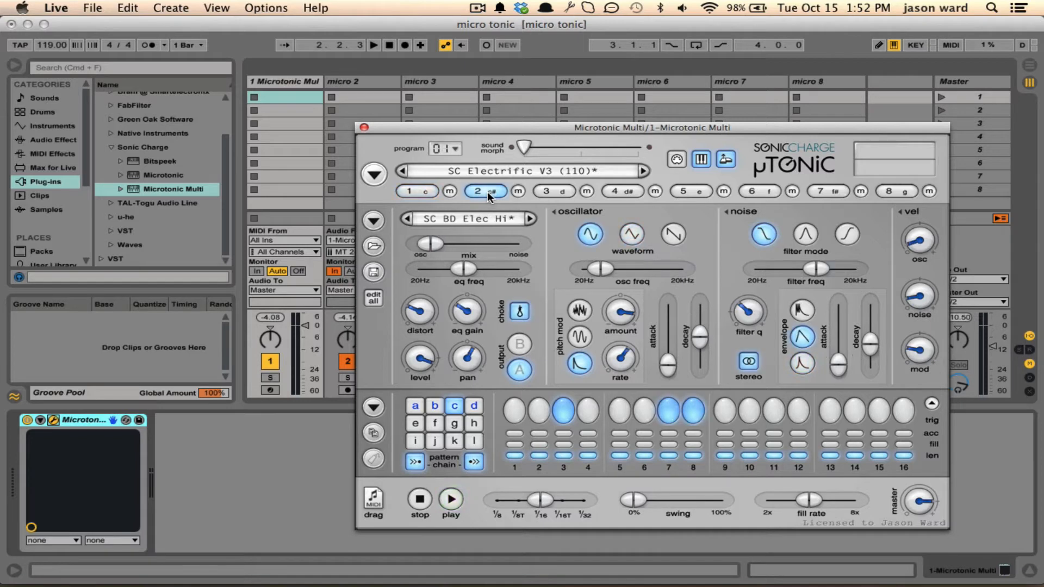
click(551, 190)
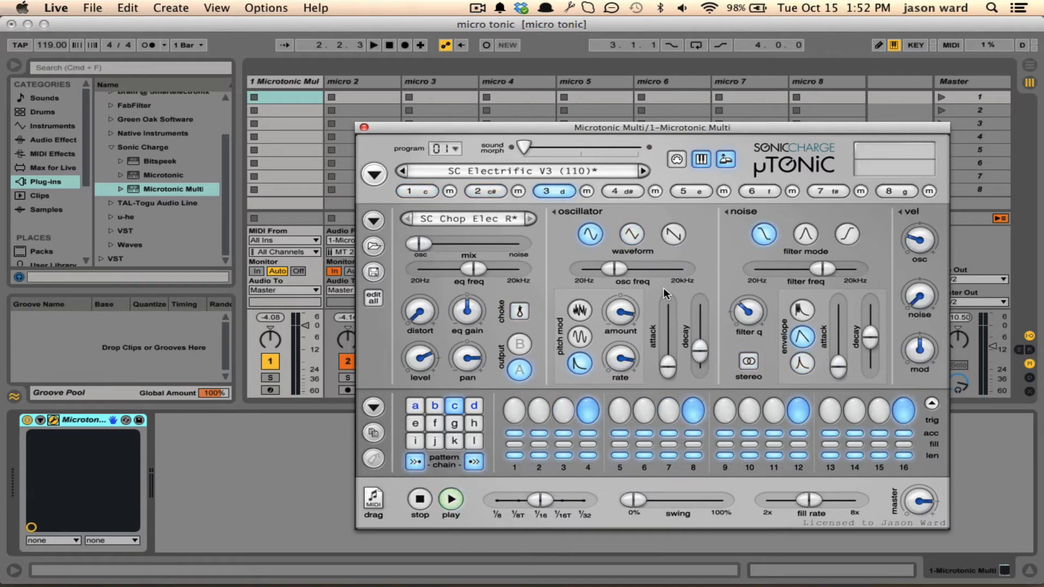
click(413, 186)
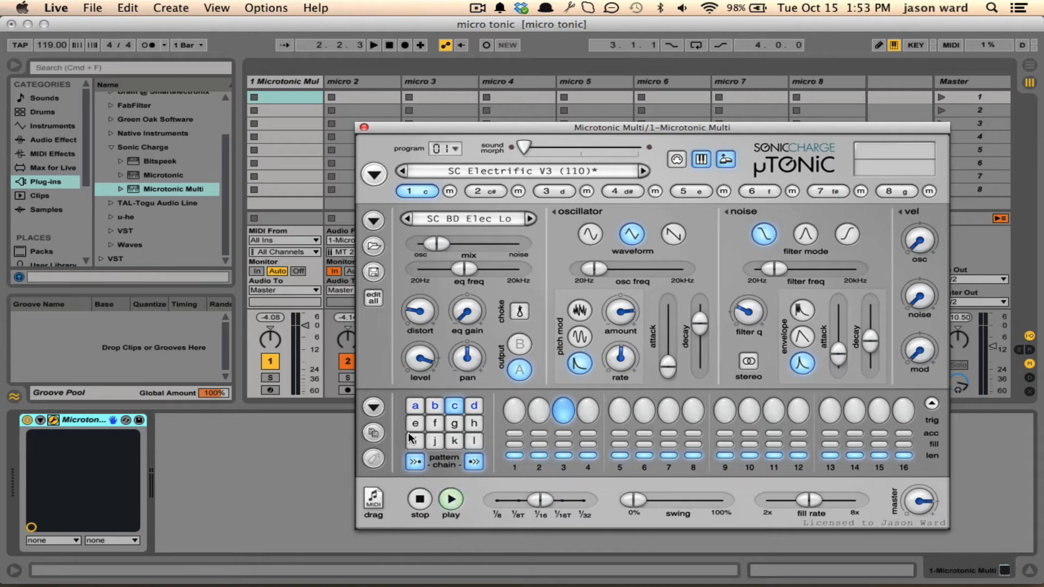
- Select pattern a, unchain it from the pattern that follows, and start playing it
click(414, 406)
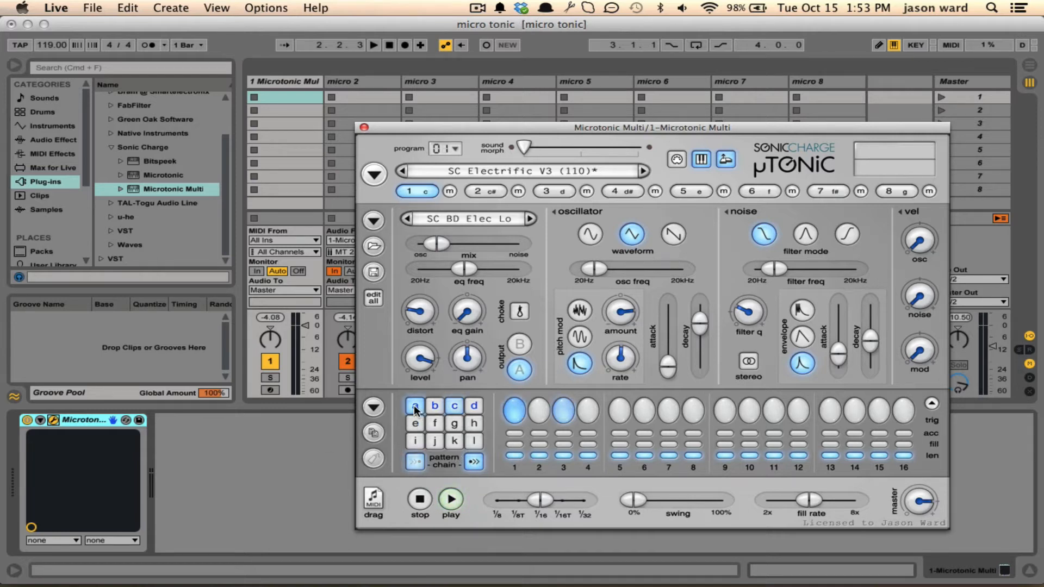
click(474, 463)
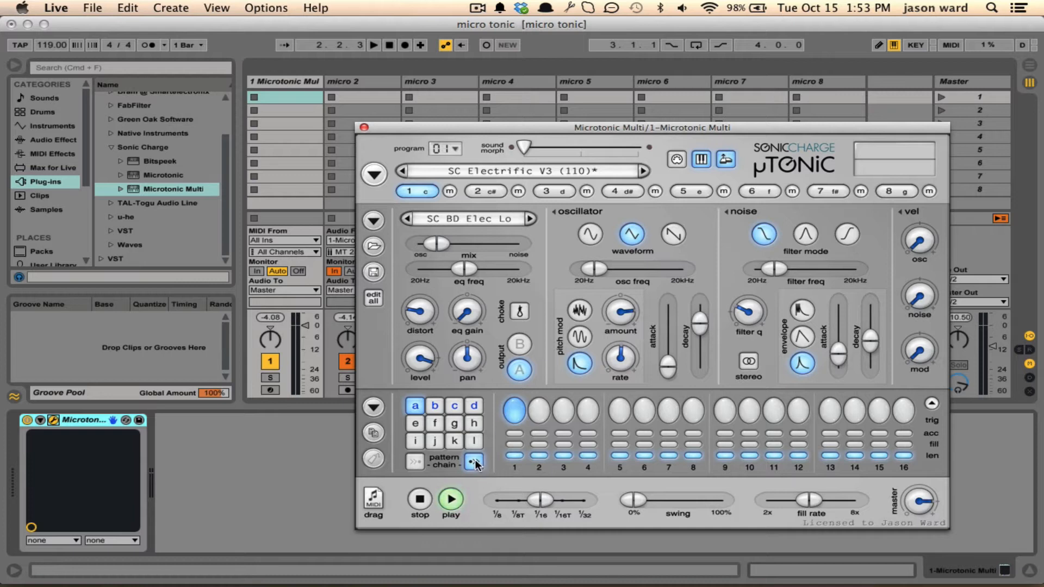
click(452, 499)
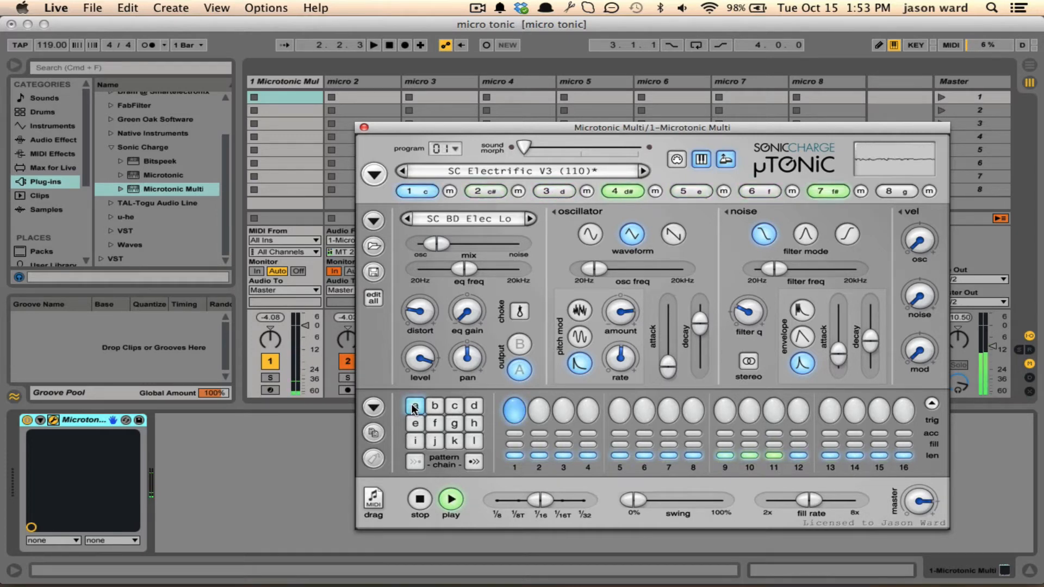
- Chain pattern a to the following patterns again, view patterns b, c and d during playback, and stop the sequencer
click(473, 462)
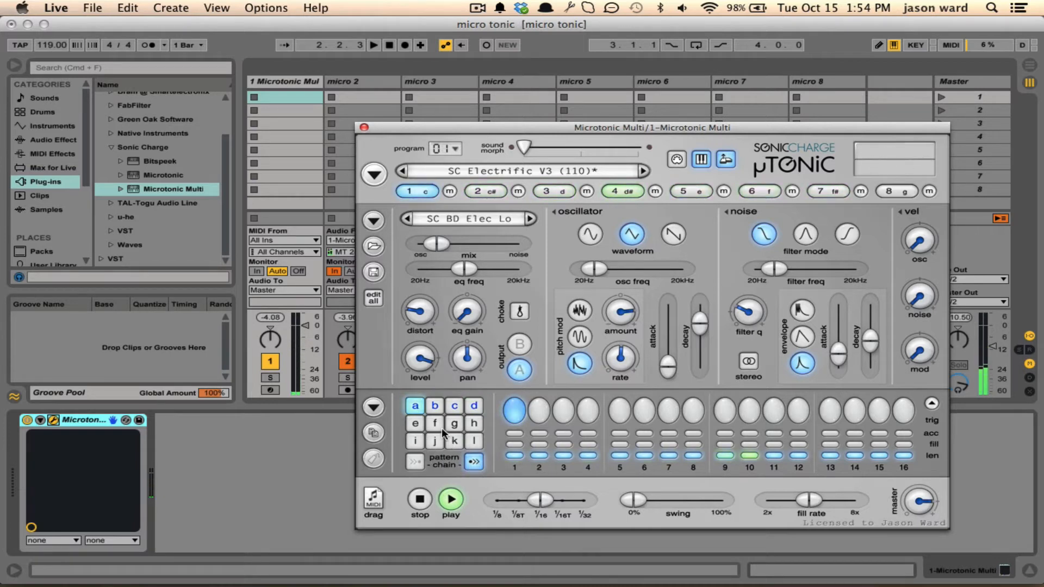
click(435, 405)
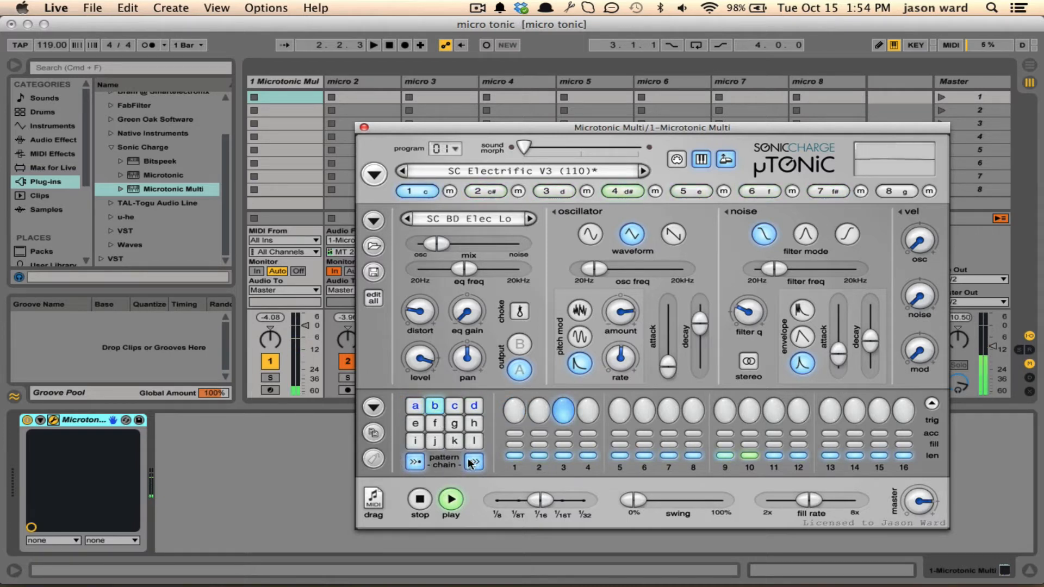
click(454, 405)
click(475, 406)
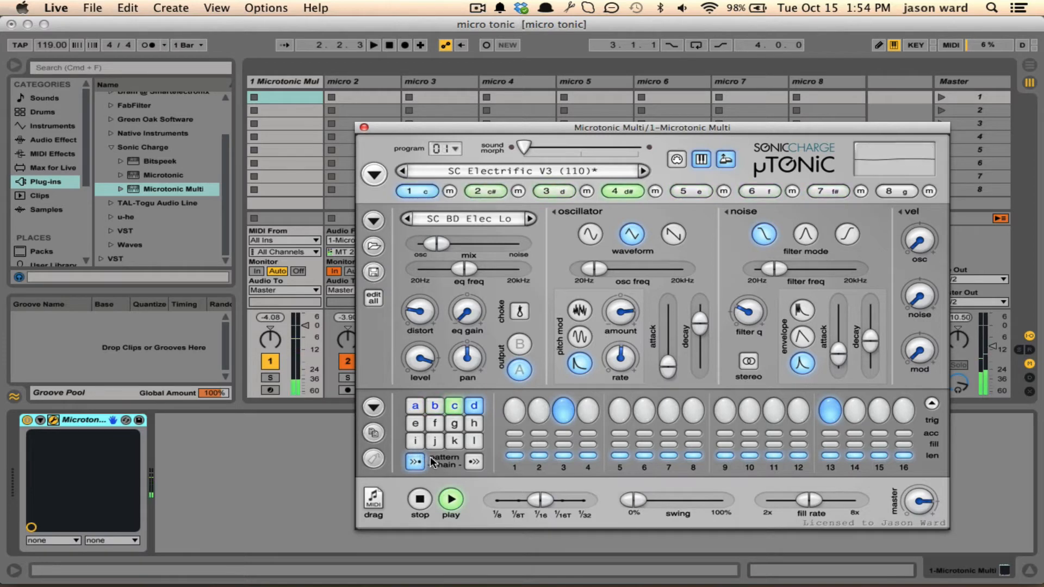
click(420, 498)
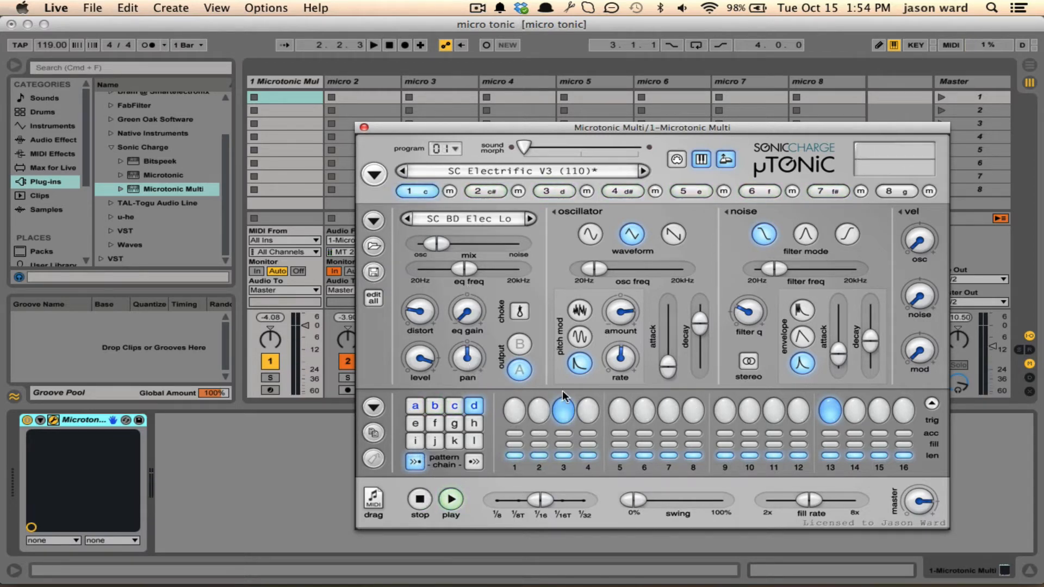
- Start playback, select drum channel 5 with the other channels muted, and unchain pattern a from the pattern that follows
key(space)
click(688, 191)
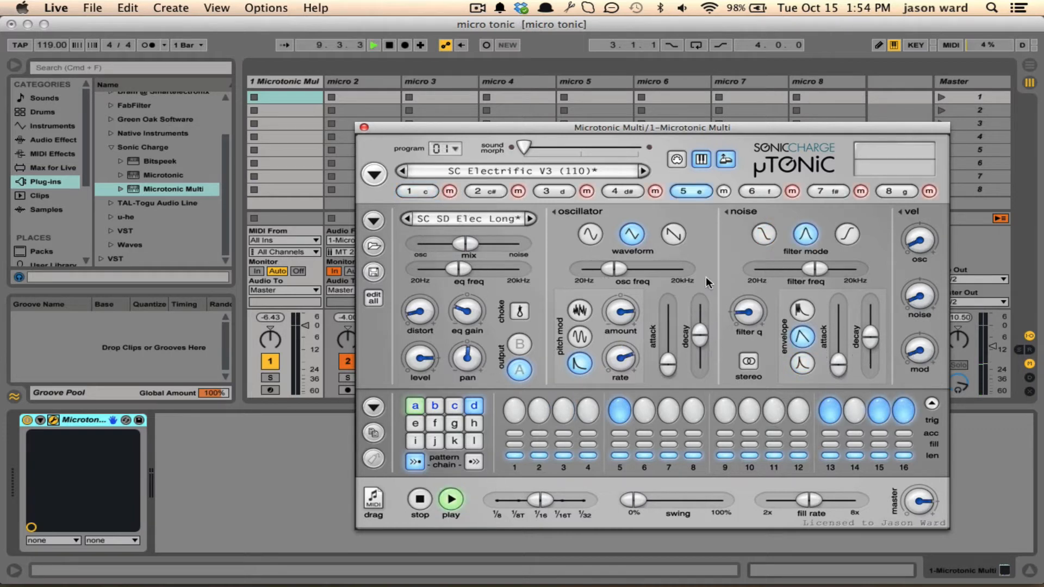
click(414, 406)
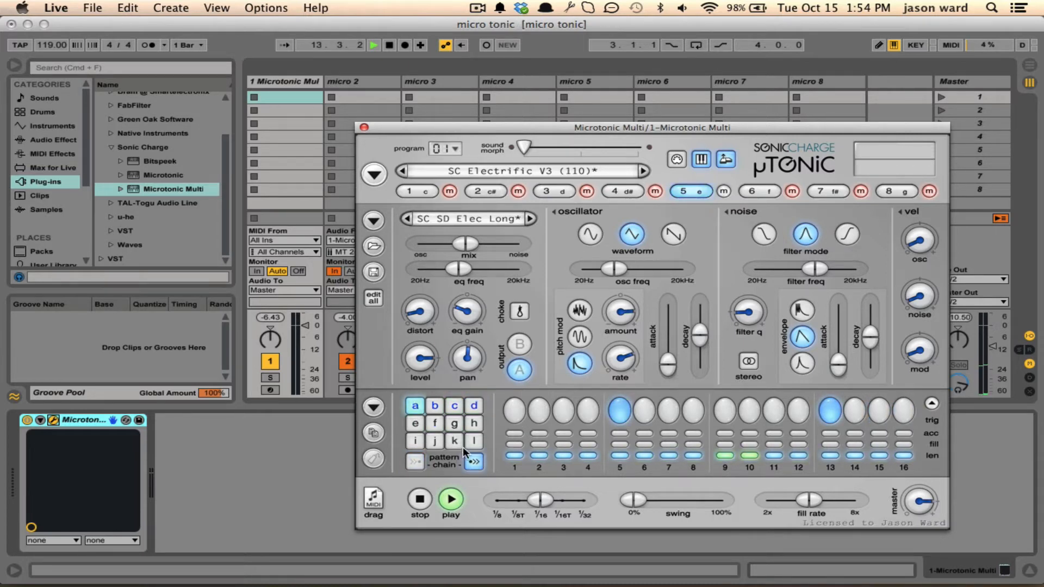
click(472, 461)
- Add triggers on steps 8 and 15 of channel 5 and enable fills on steps 8 and 13
click(690, 410)
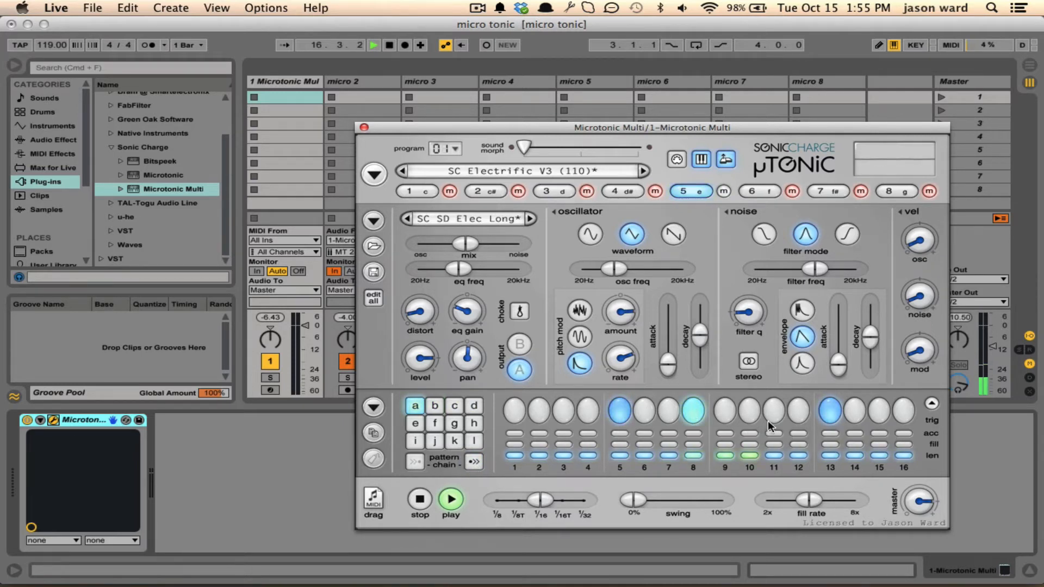
click(883, 411)
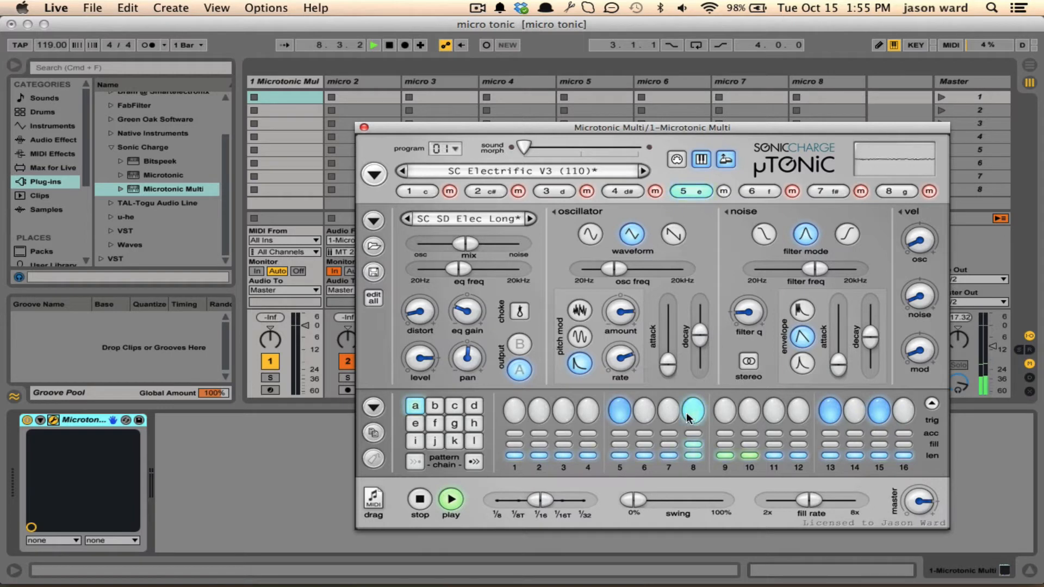
click(830, 444)
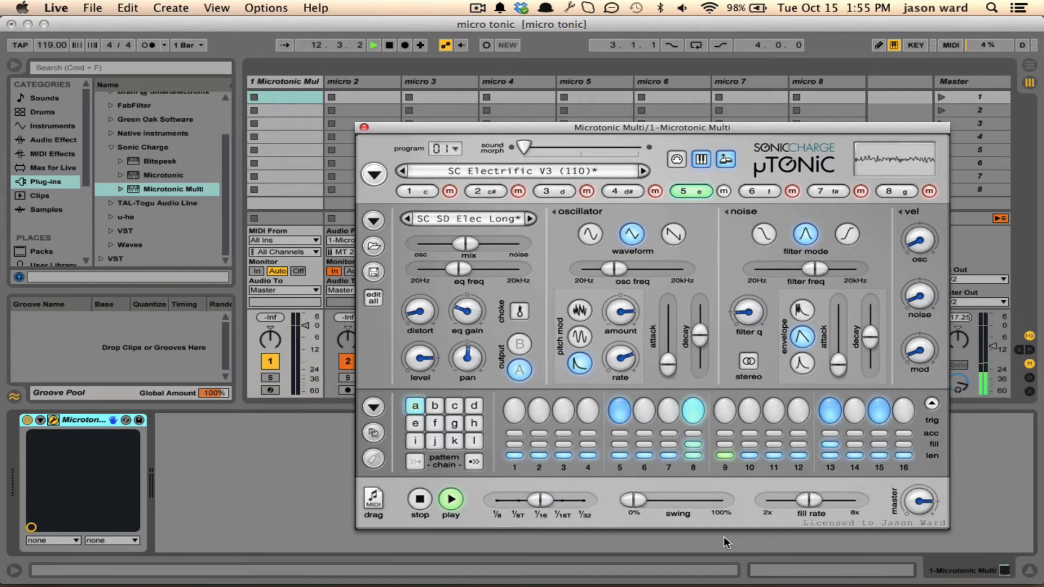
- Raise the fill rate to 8x while the pattern plays and return it to about the middle of its range
drag(808, 498, 889, 512)
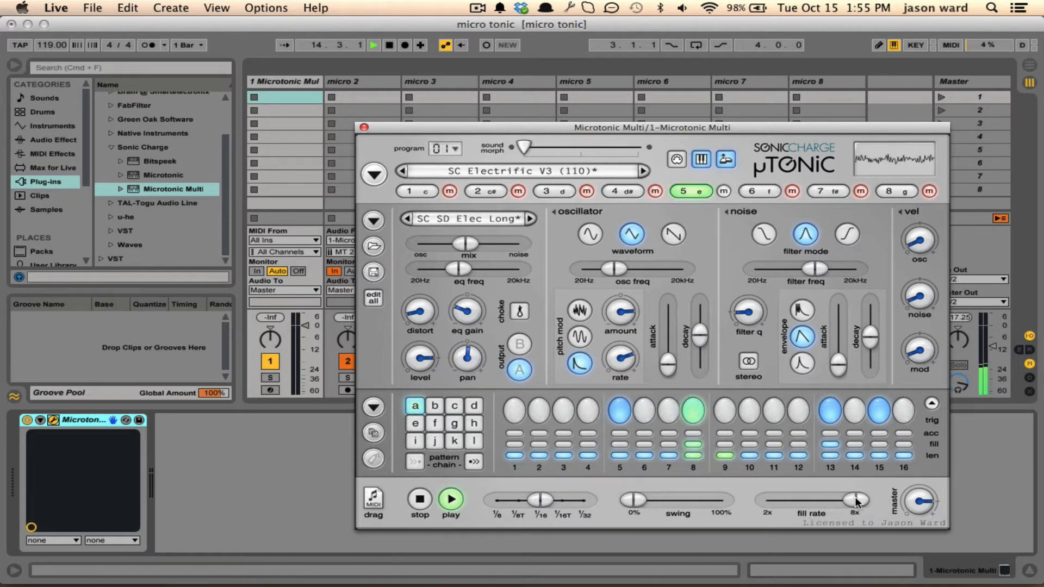
mouse_move(855, 502)
drag(847, 497, 810, 503)
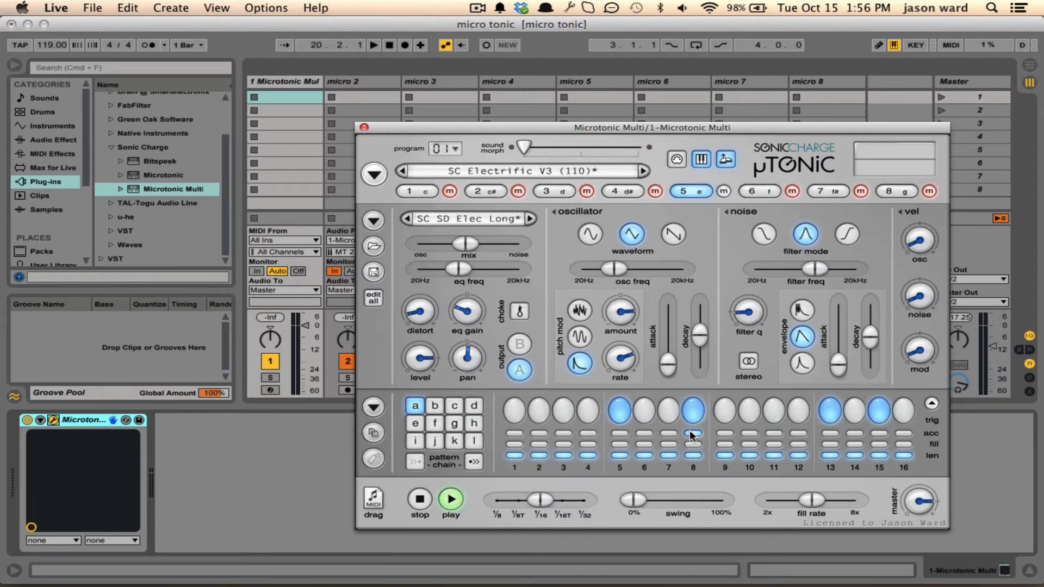
- During playback, accent step 15, add a trigger on step 16, and toggle the trigger and accent on step 2 of channel 5
key(space)
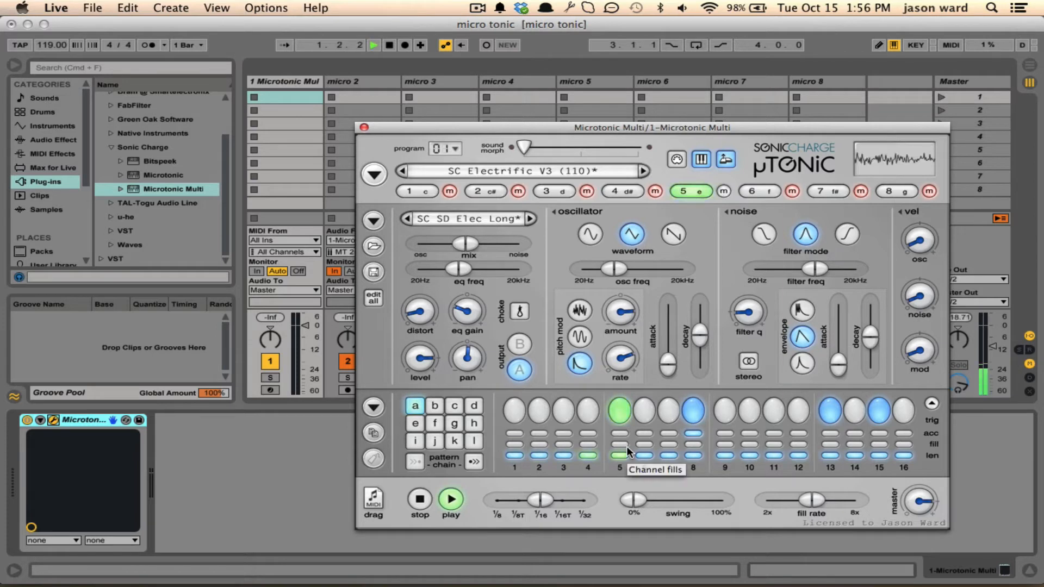
click(878, 434)
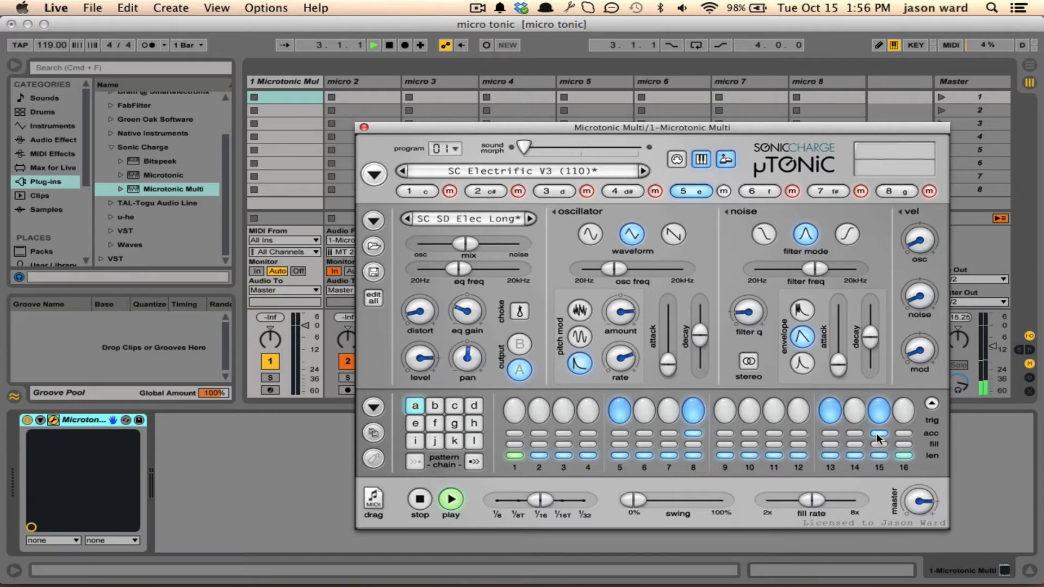
click(903, 412)
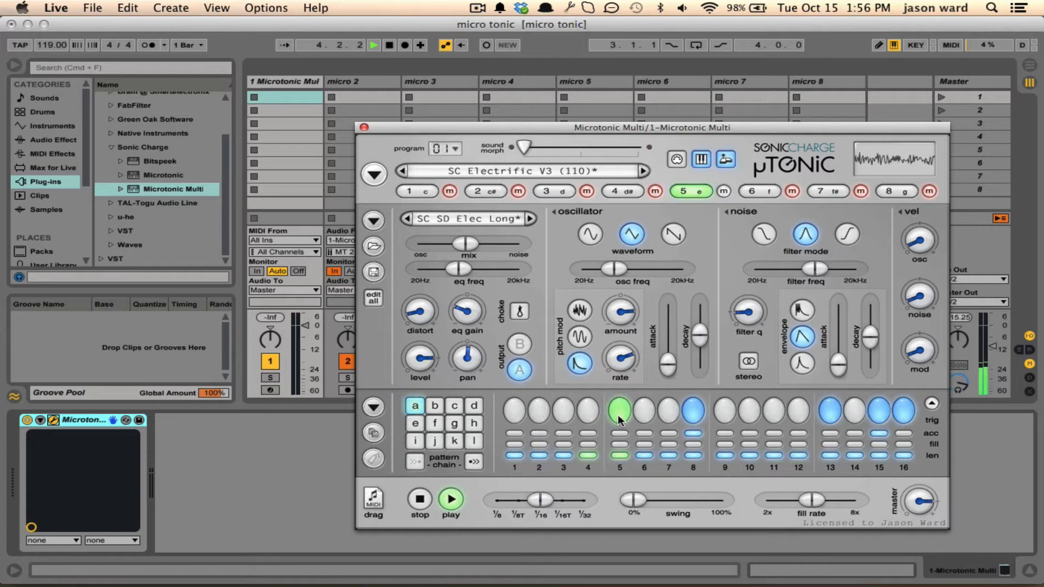
click(538, 410)
click(539, 434)
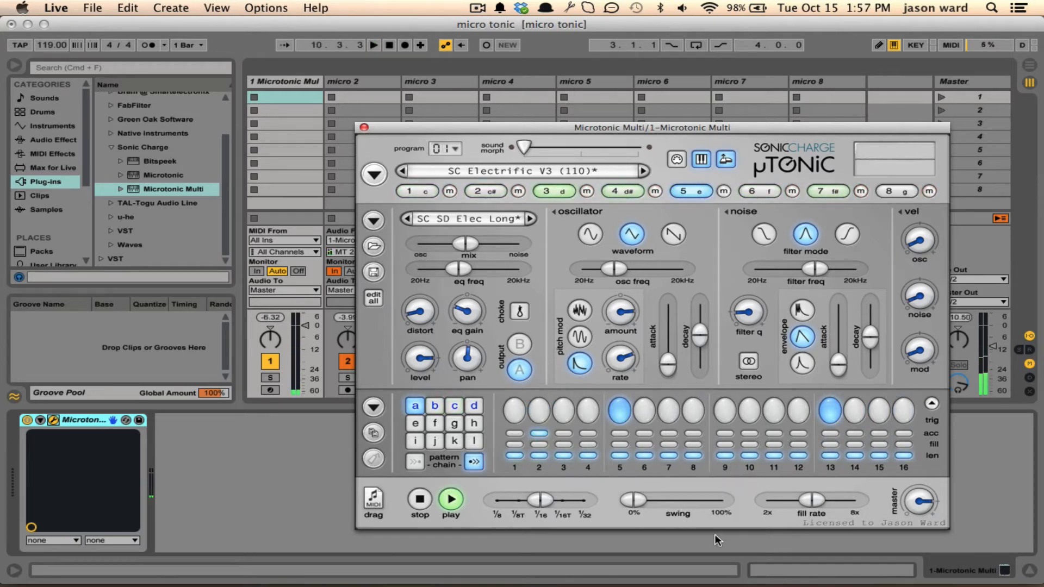
- Audition swing at 62.62% and 99.07%, set it to 38.32%, and listen to the chained patterns from the start before stopping playback
mouse_move(634, 501)
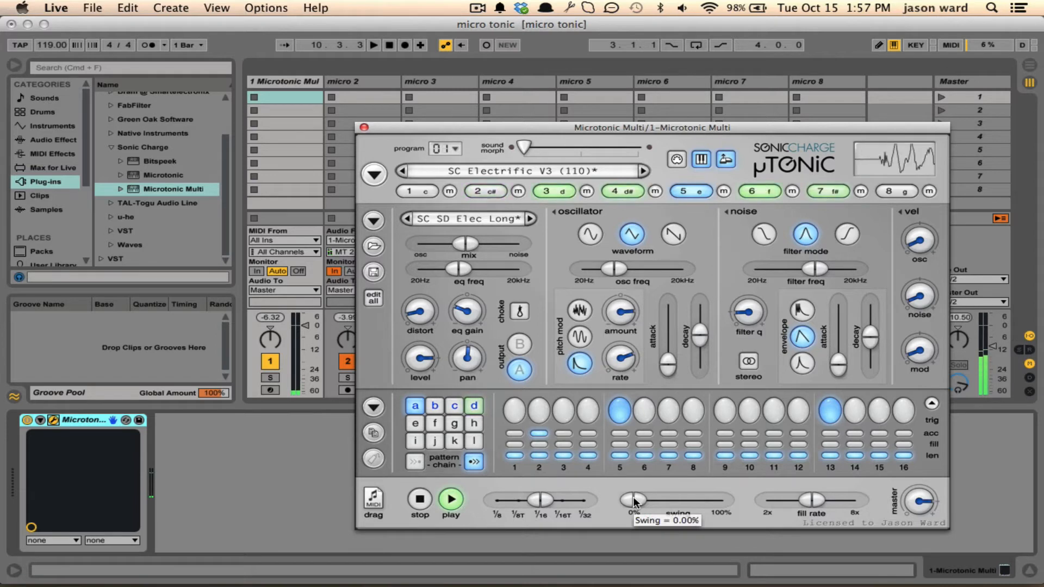
drag(634, 501, 688, 503)
mouse_move(689, 503)
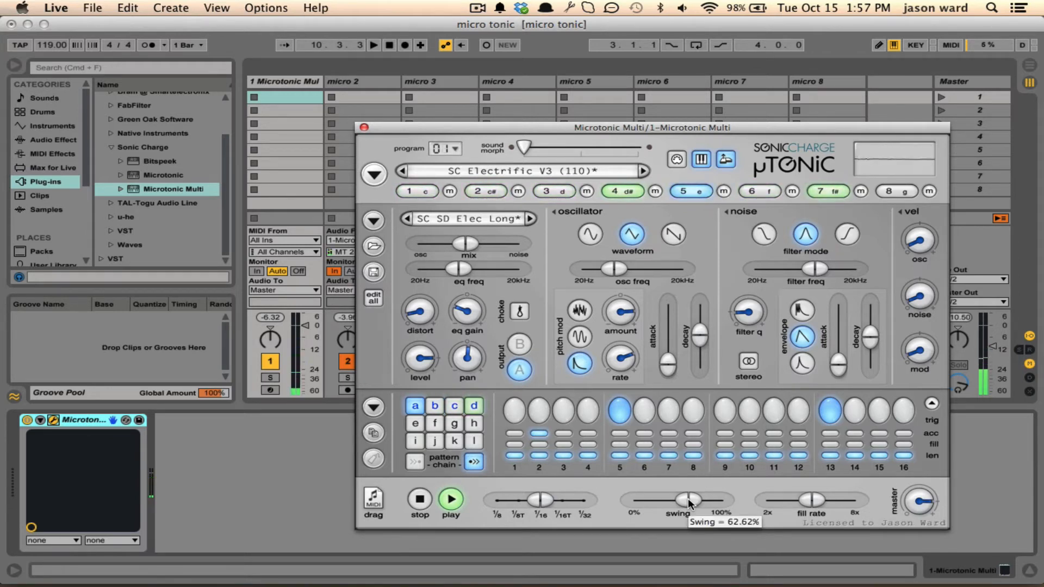
drag(688, 498, 719, 502)
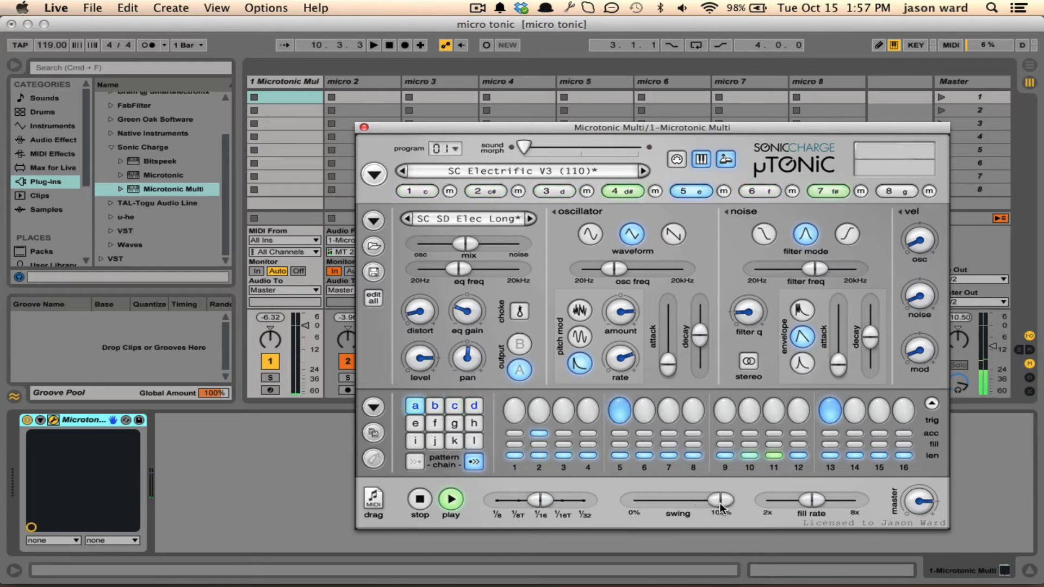
mouse_move(719, 503)
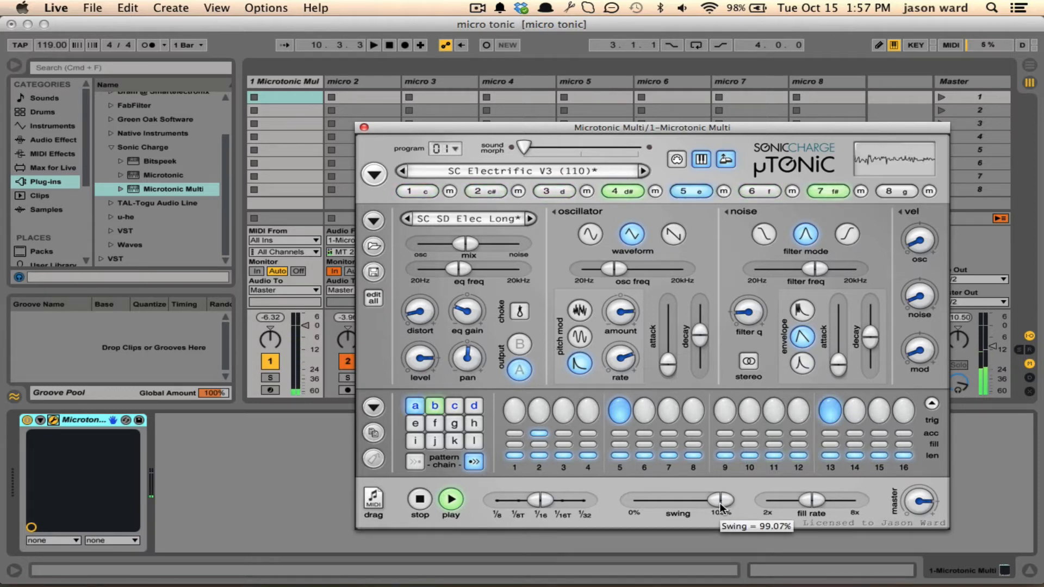
drag(719, 502, 667, 503)
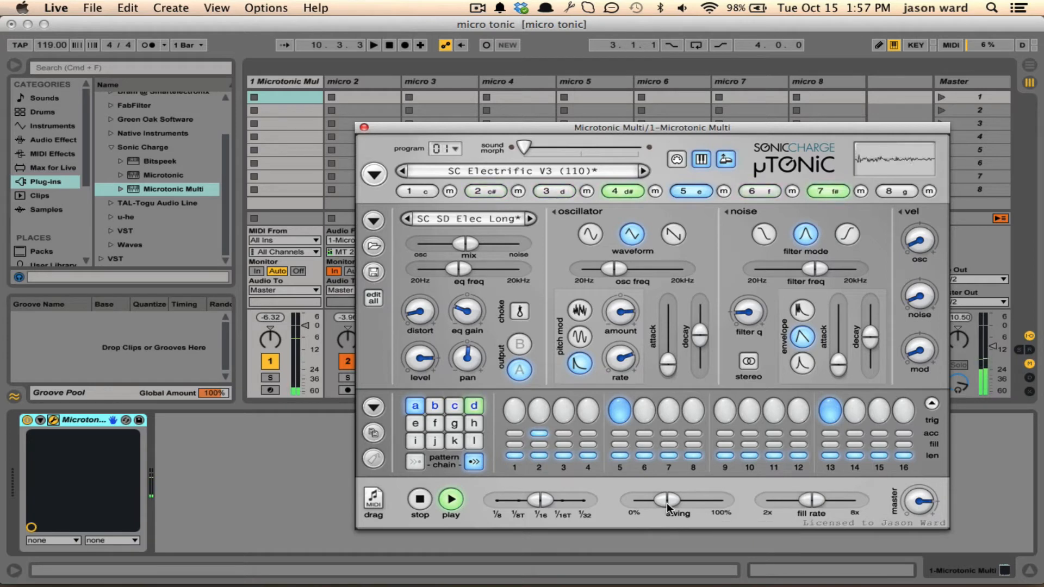
key(space)
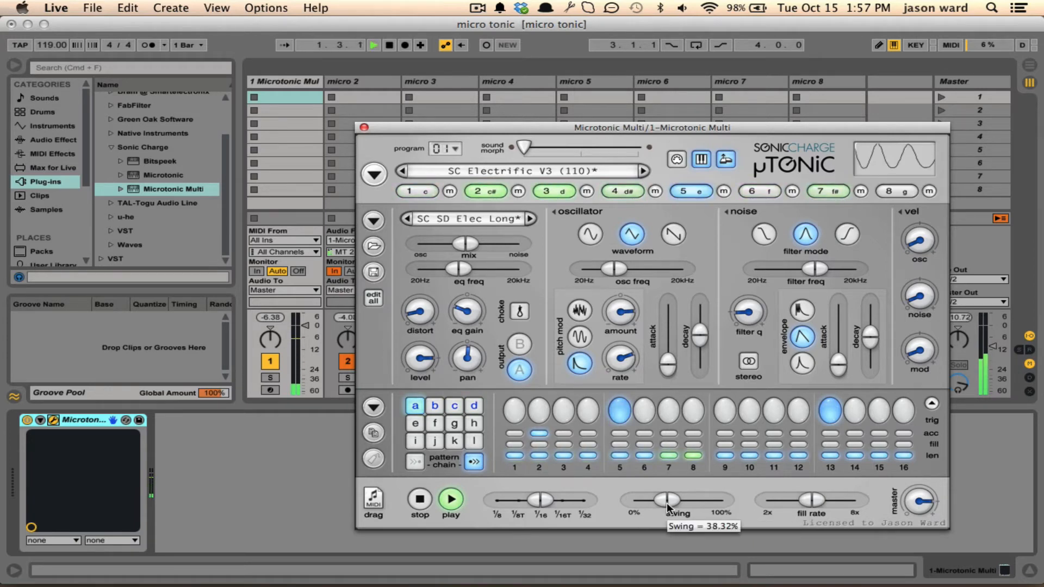
click(389, 45)
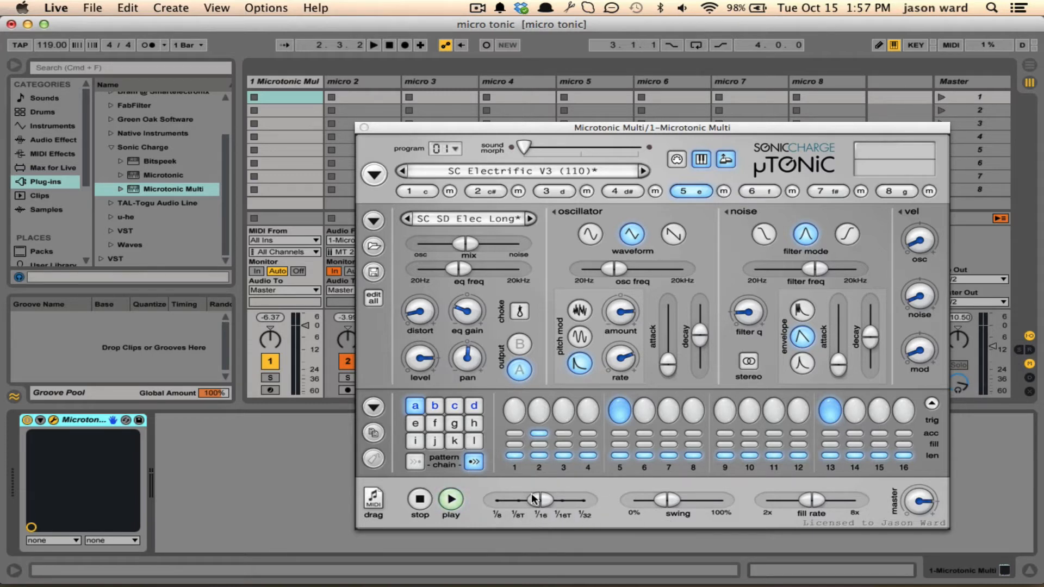
- Play the patterns, try step rates of 1/8T and 1/8, and move the step rate back up towards 1/16
click(375, 44)
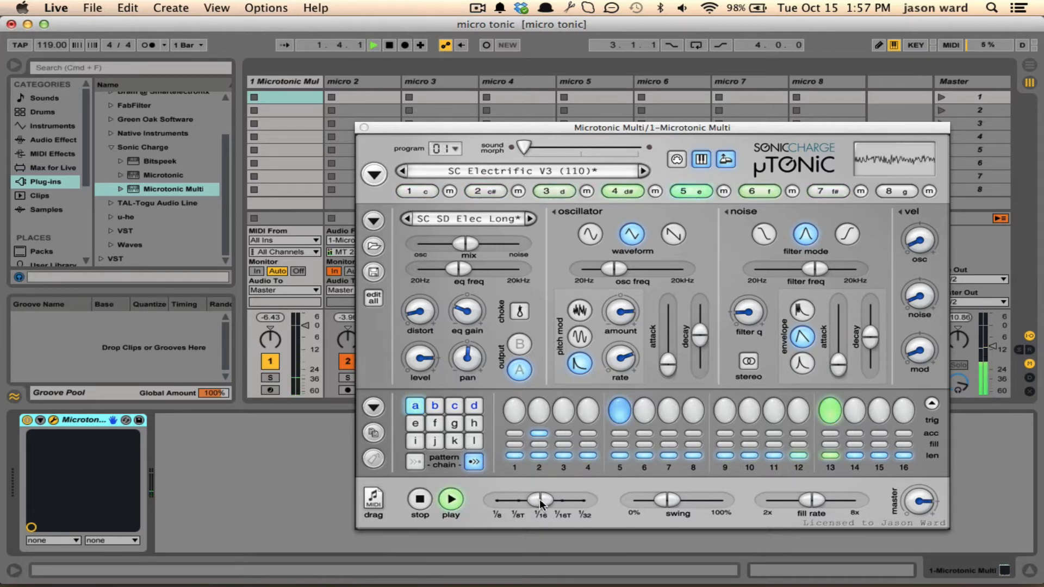
drag(539, 500, 519, 506)
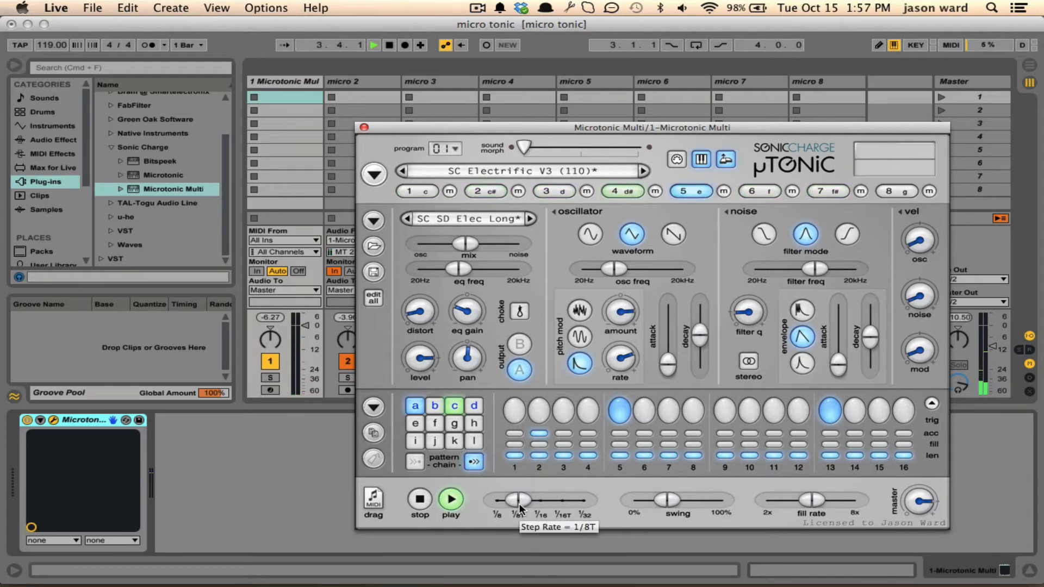
key(XF86AudioRaiseVolume)
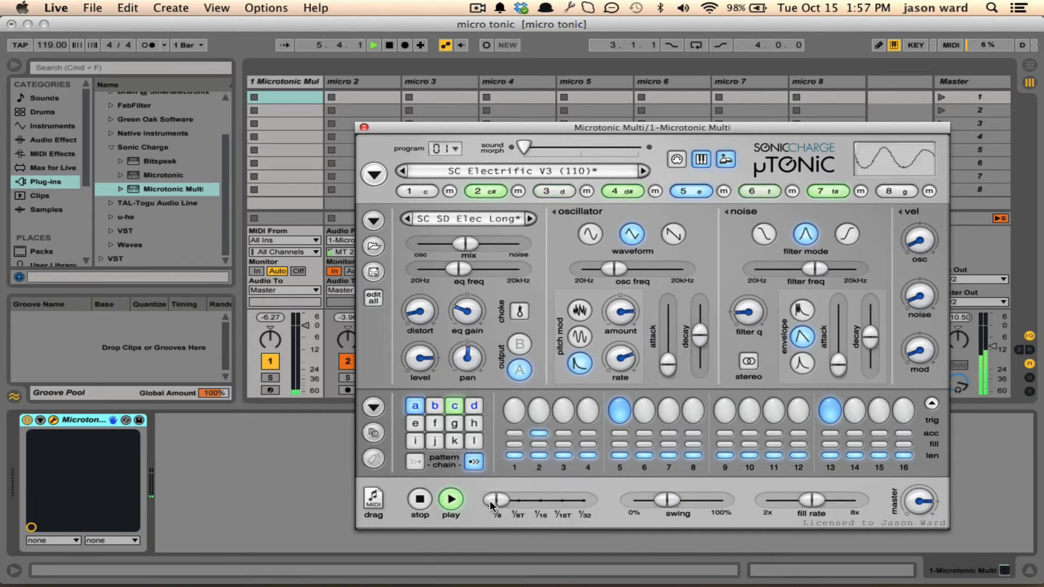
drag(517, 503, 491, 506)
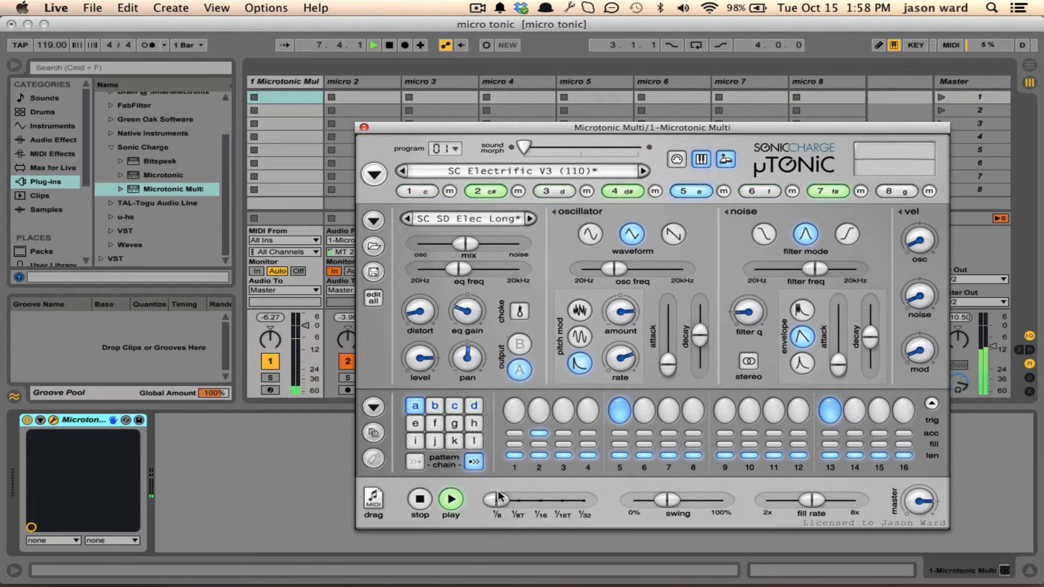
mouse_move(497, 500)
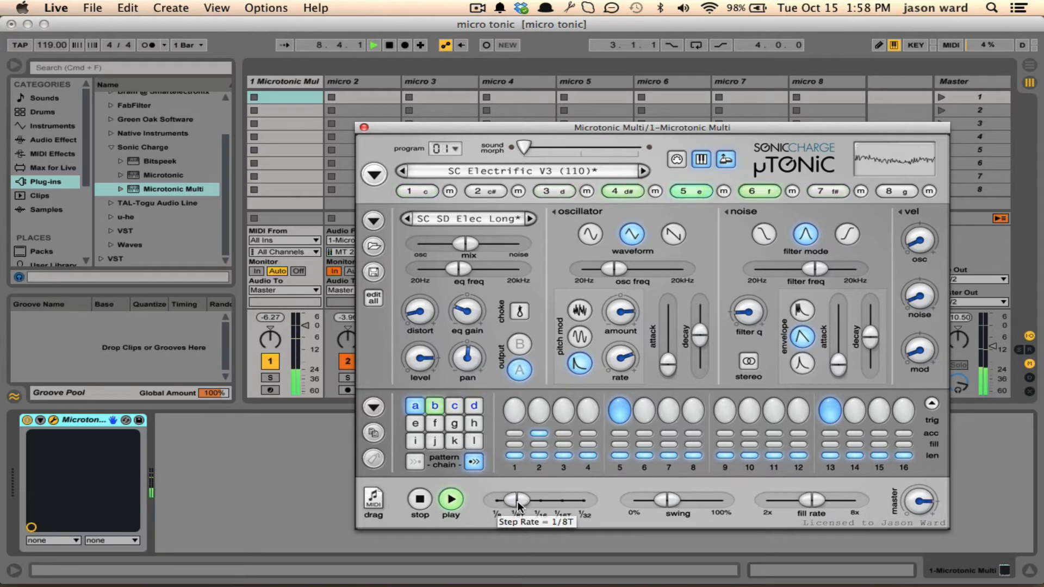
drag(497, 499, 557, 507)
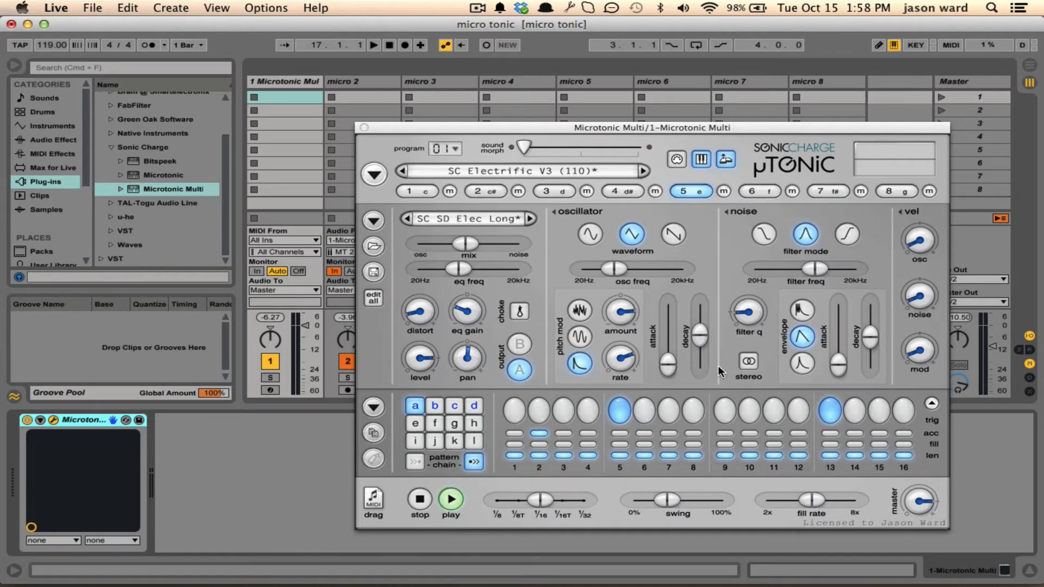
- Apply the Alter Pattern command to pattern a twice
click(375, 407)
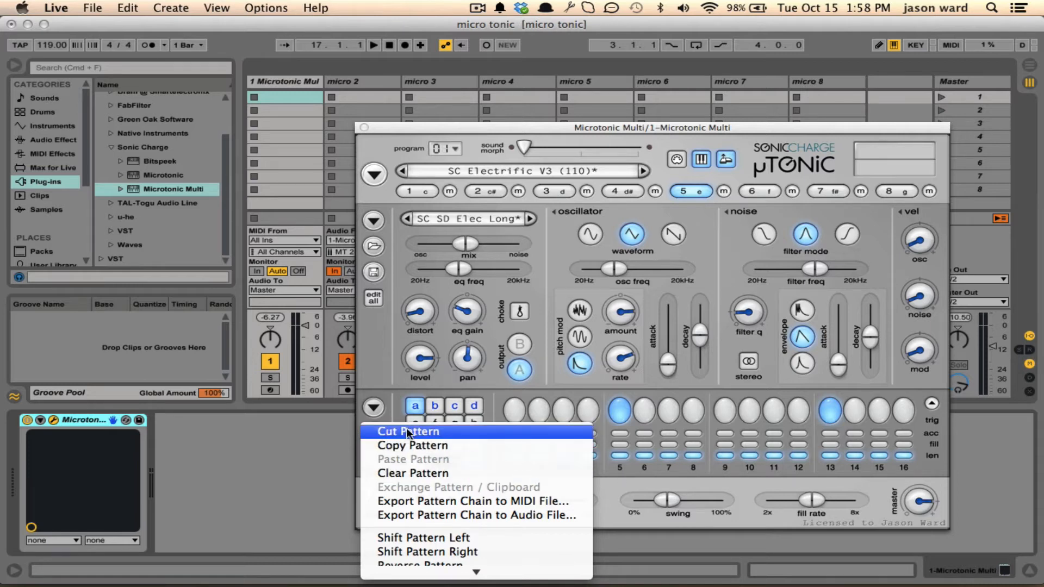
scroll(521, 458, down, 3)
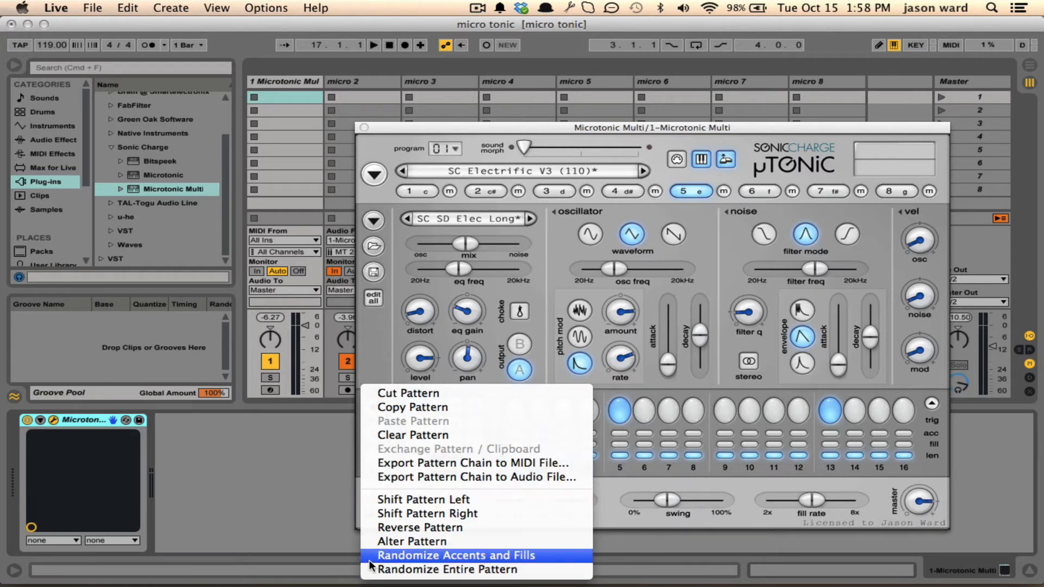
click(413, 540)
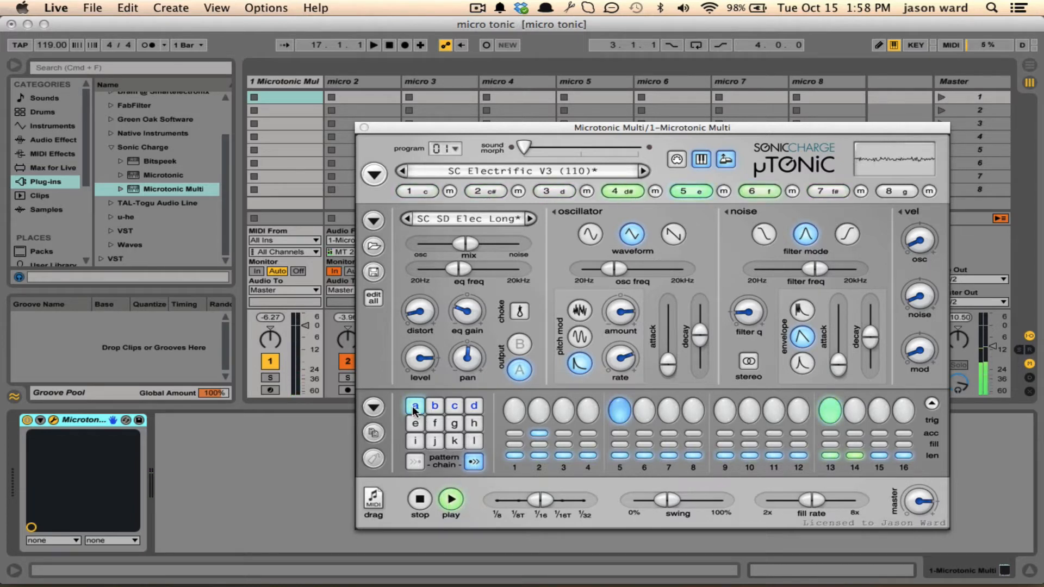
click(373, 407)
scroll(413, 504, down, 3)
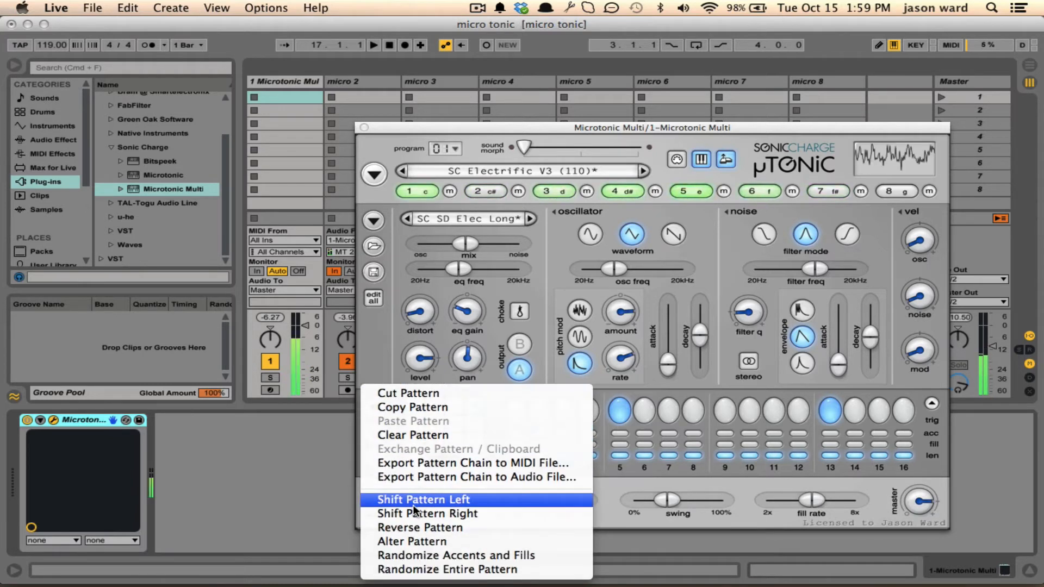
click(410, 541)
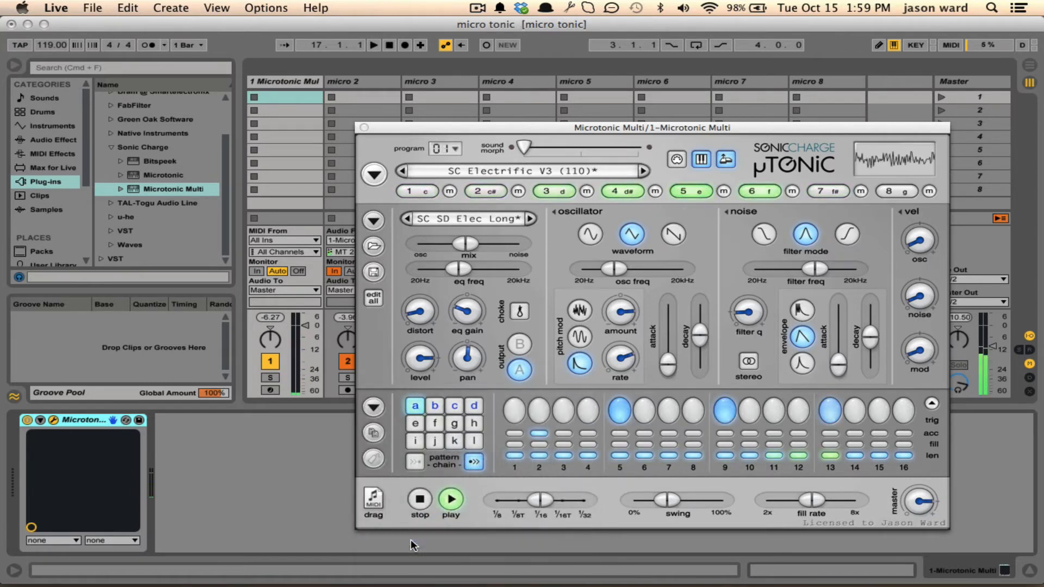
- Reverse pattern a with the Reverse Pattern command
click(373, 407)
scroll(425, 496, down, 3)
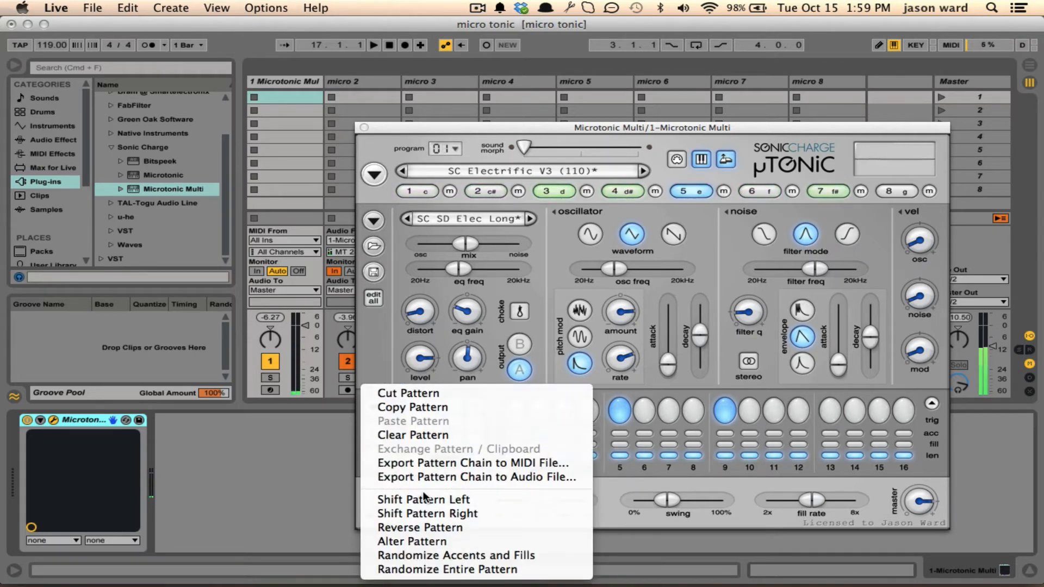
click(422, 527)
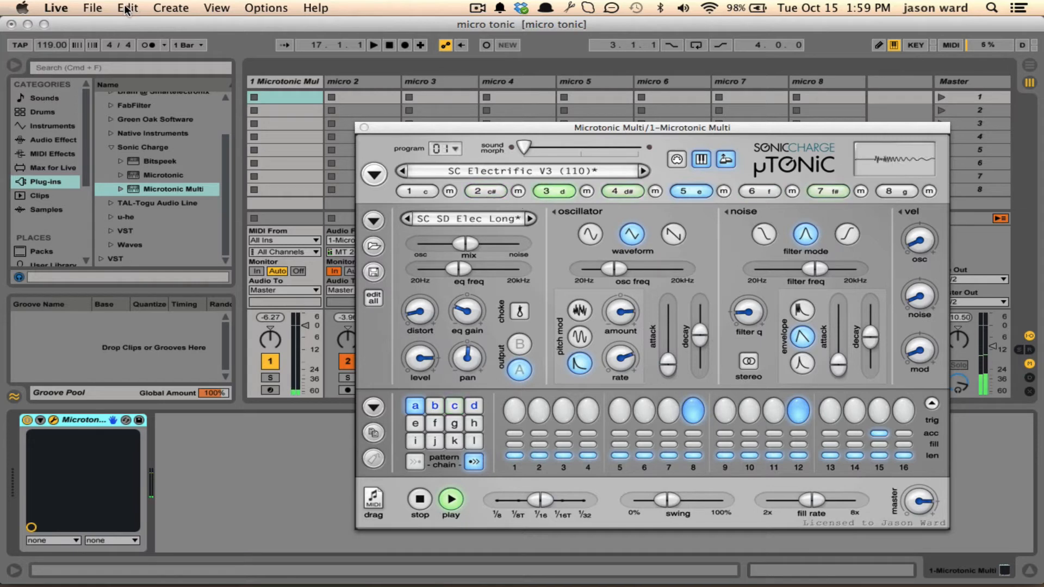
- Randomize the accents and fills of pattern a, and randomize the entire pattern
click(373, 407)
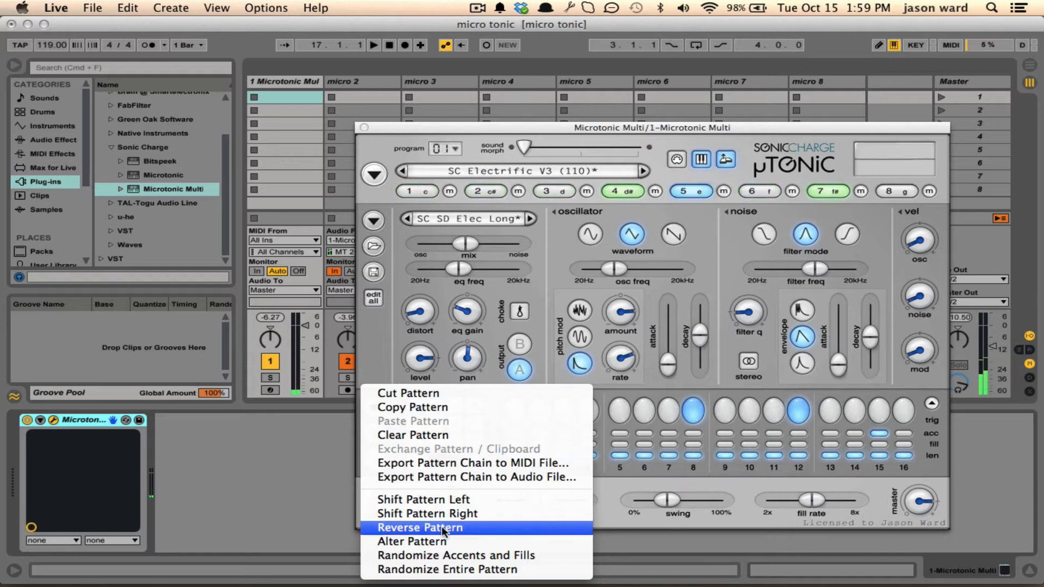
click(452, 555)
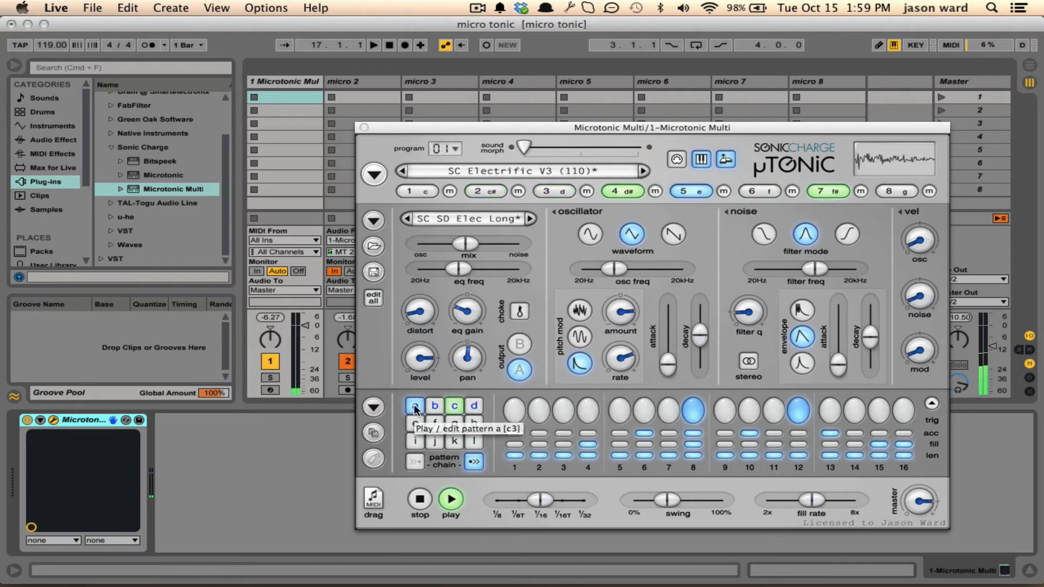
click(370, 412)
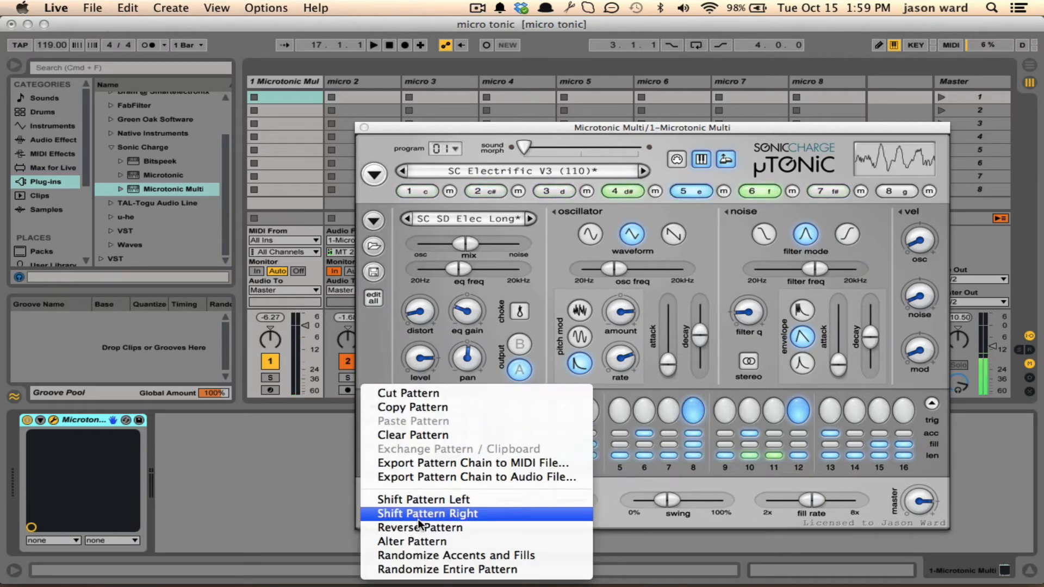
click(422, 570)
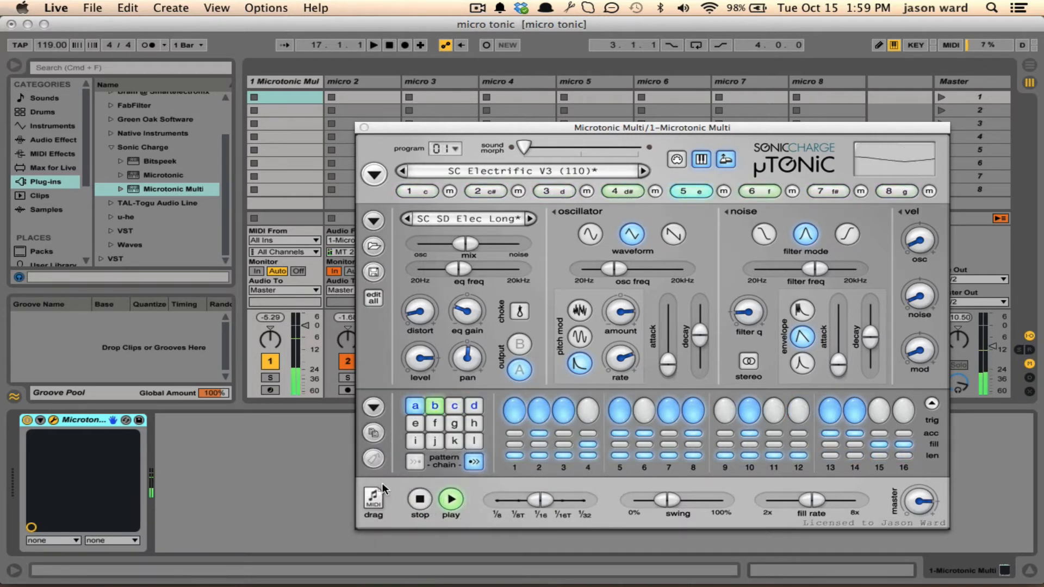
- Stop the chained playback, turn off the pattern chain on pattern a, and play pattern a on its own
click(420, 501)
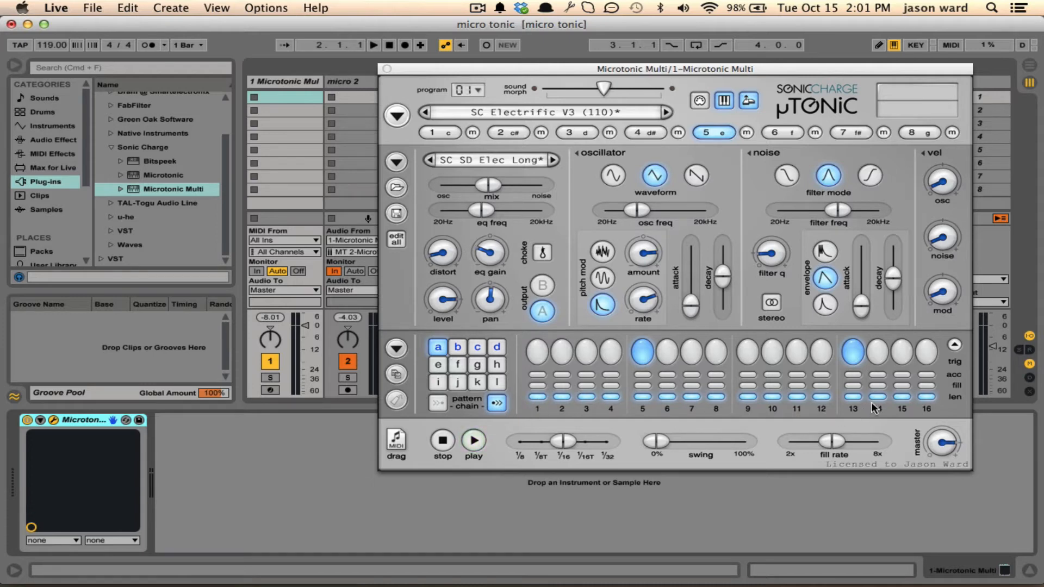
click(438, 345)
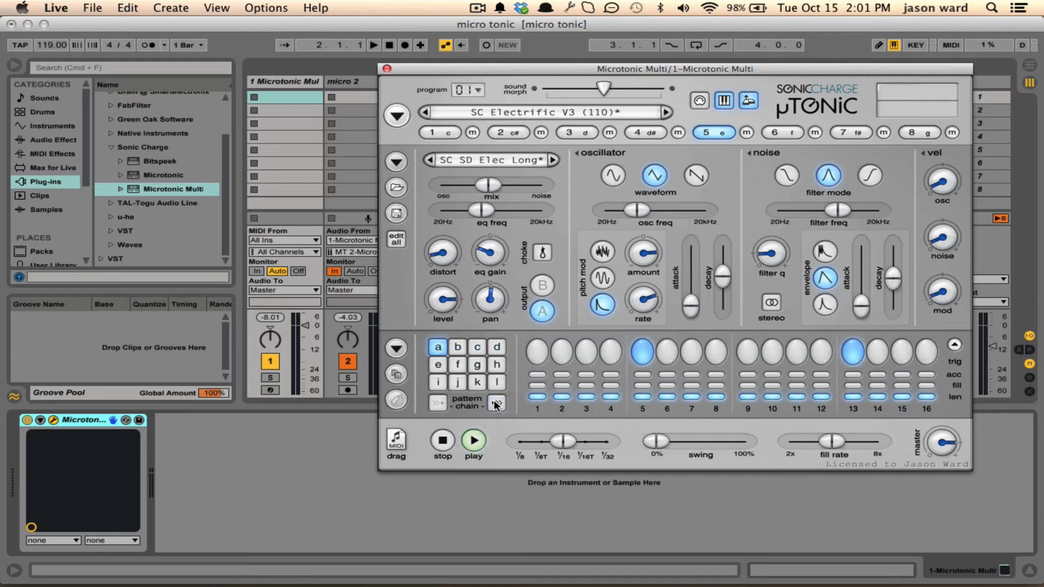
key(space)
click(475, 442)
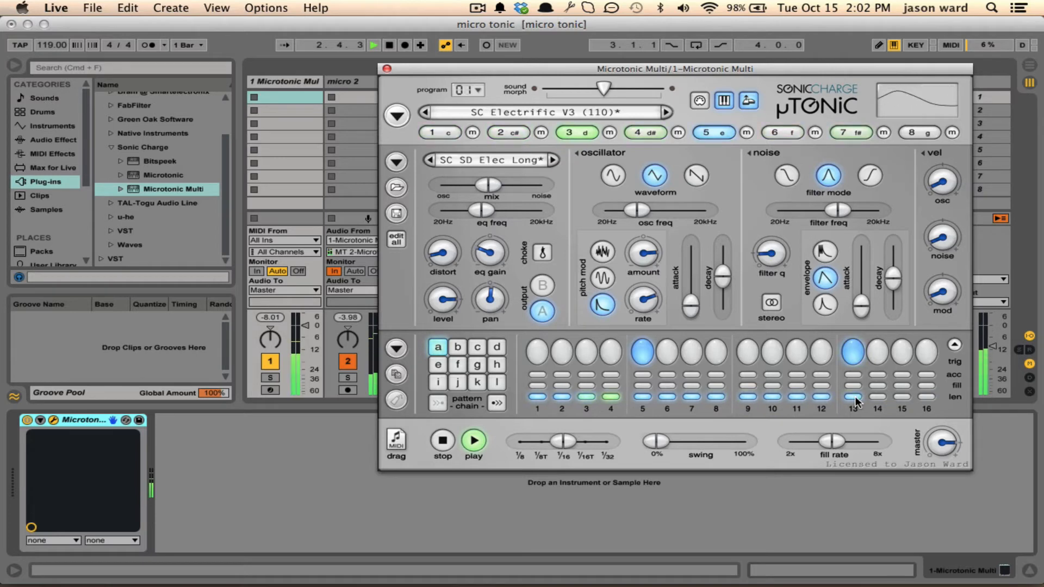
- Try pattern lengths of 12, 9, 6 and 15 steps on pattern a, and restore the full 16 steps
click(820, 397)
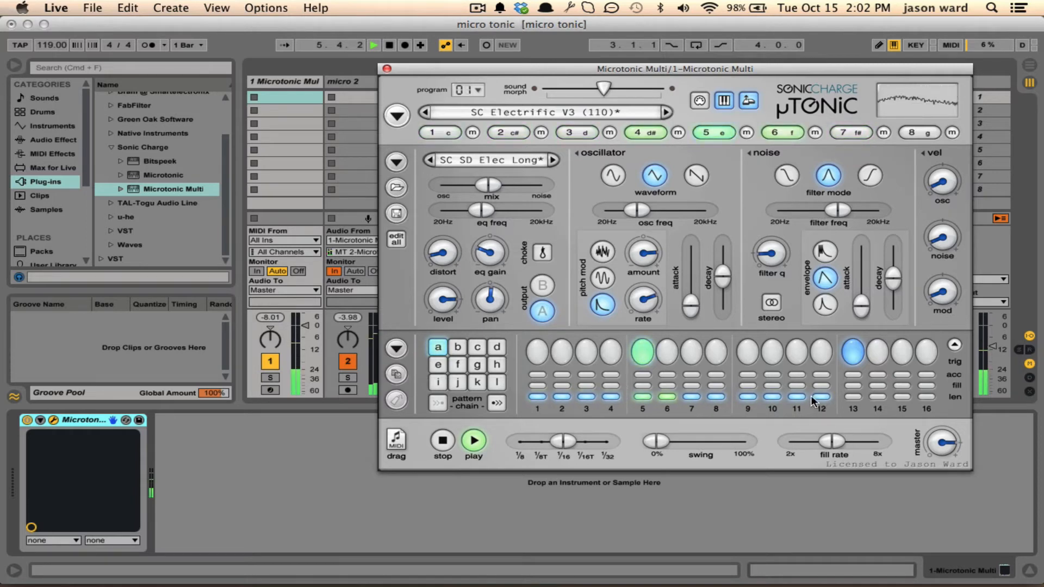
click(749, 397)
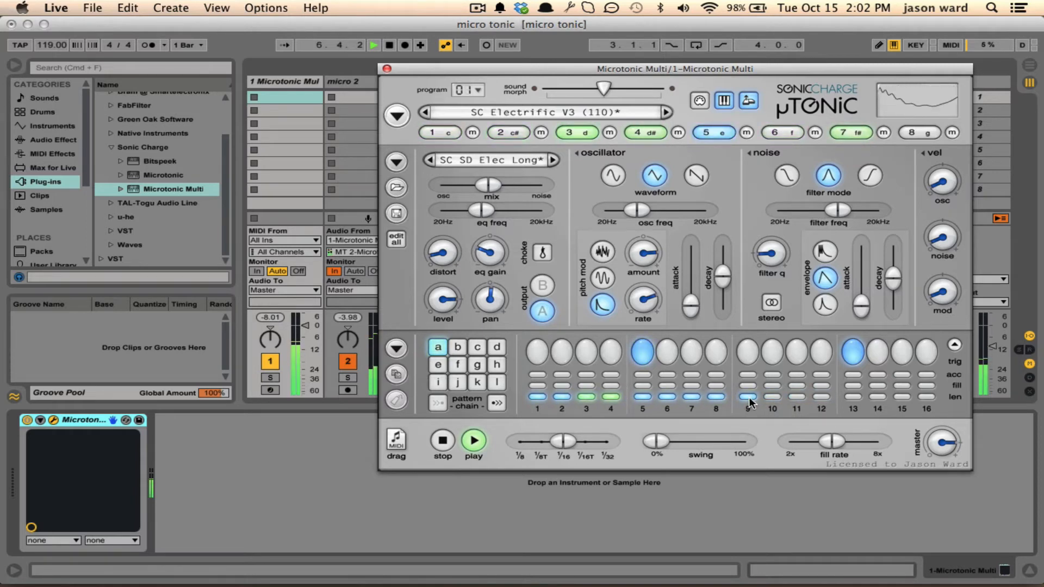
click(667, 397)
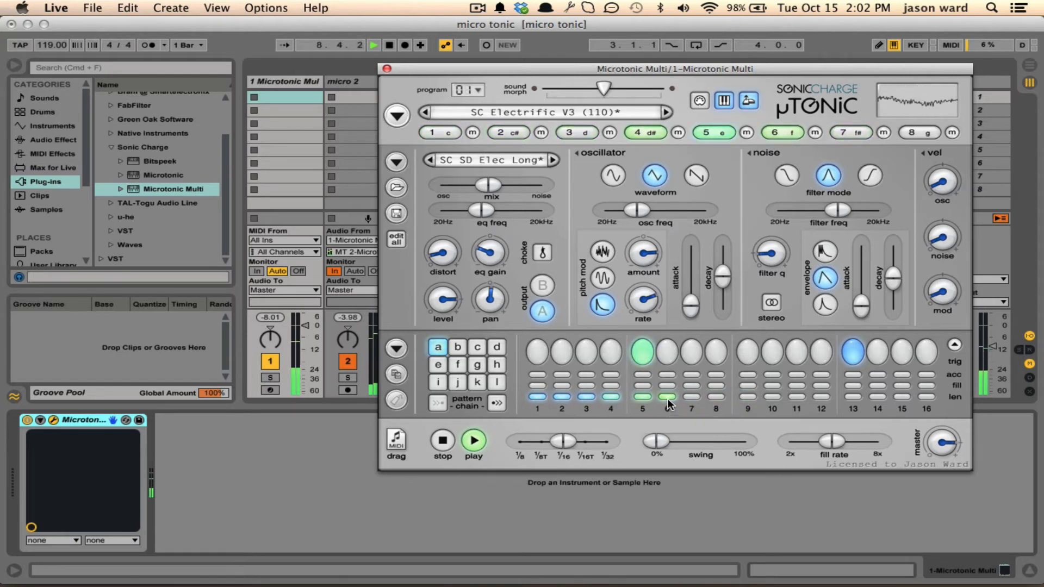
click(901, 397)
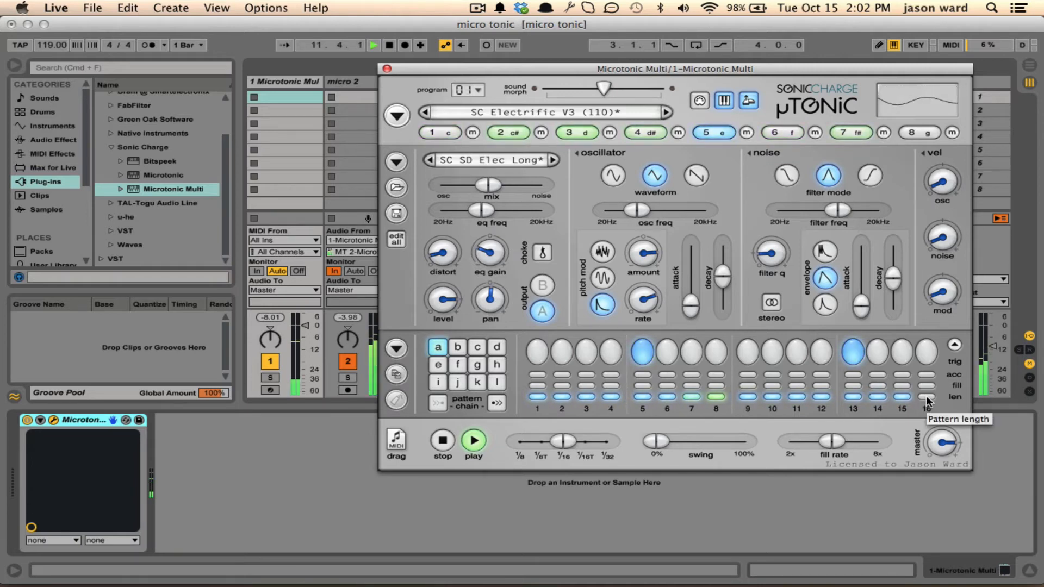
click(927, 398)
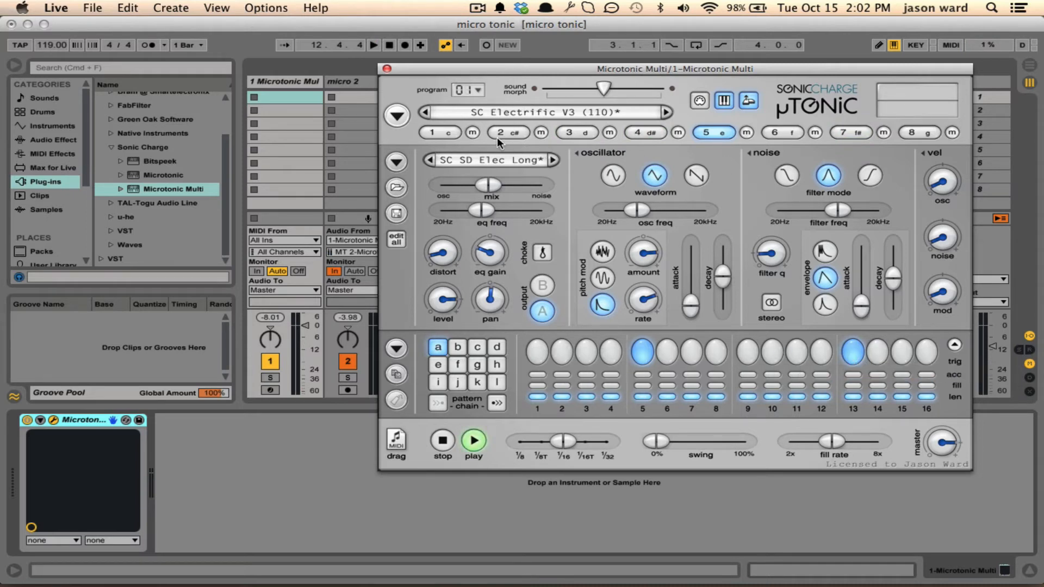
- Select drum channel 1, solo it, and restart playback to hear it alone
click(438, 128)
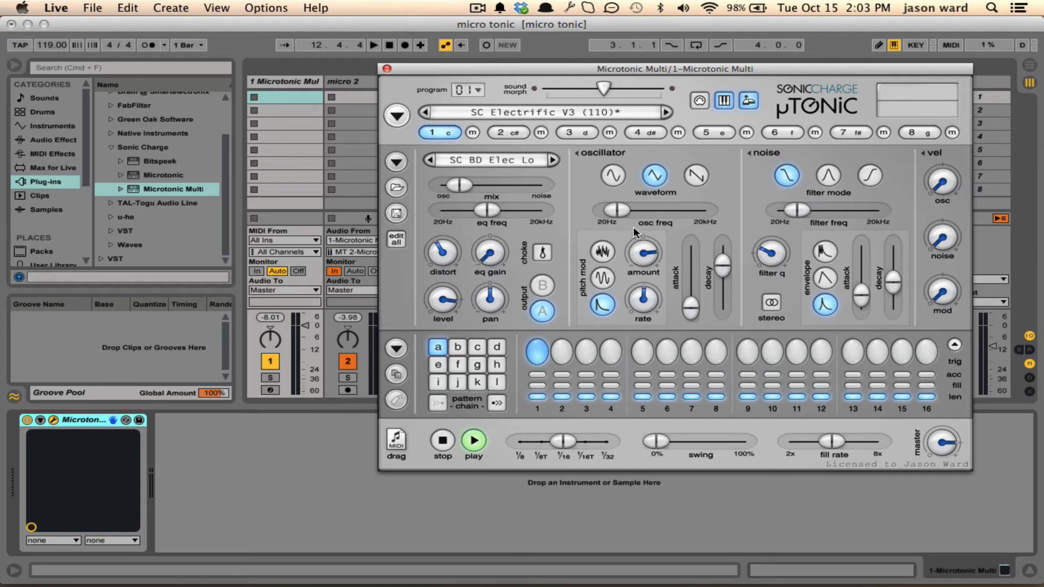
mouse_move(599, 203)
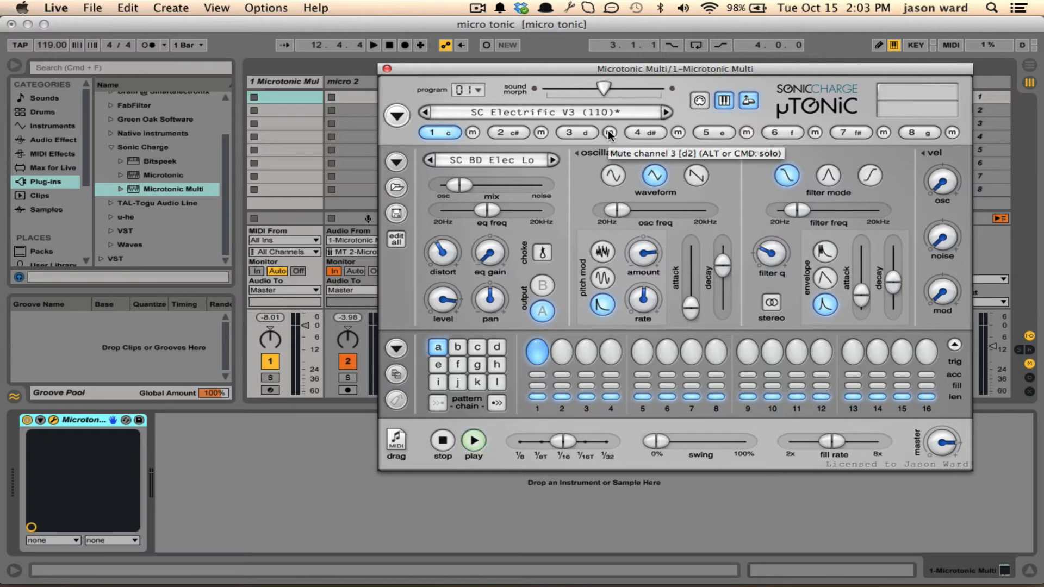
alt+click(472, 133)
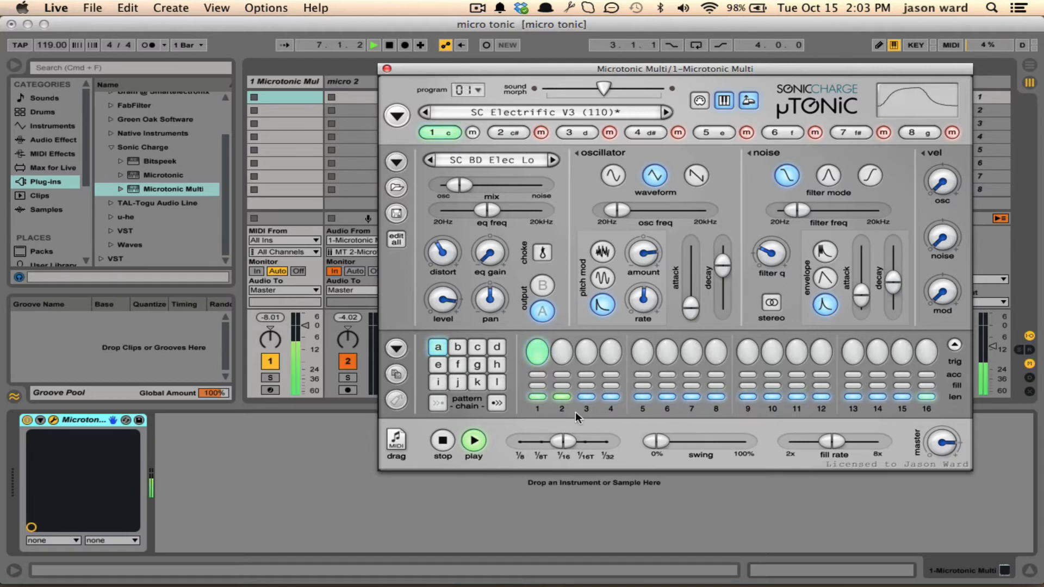
key(space)
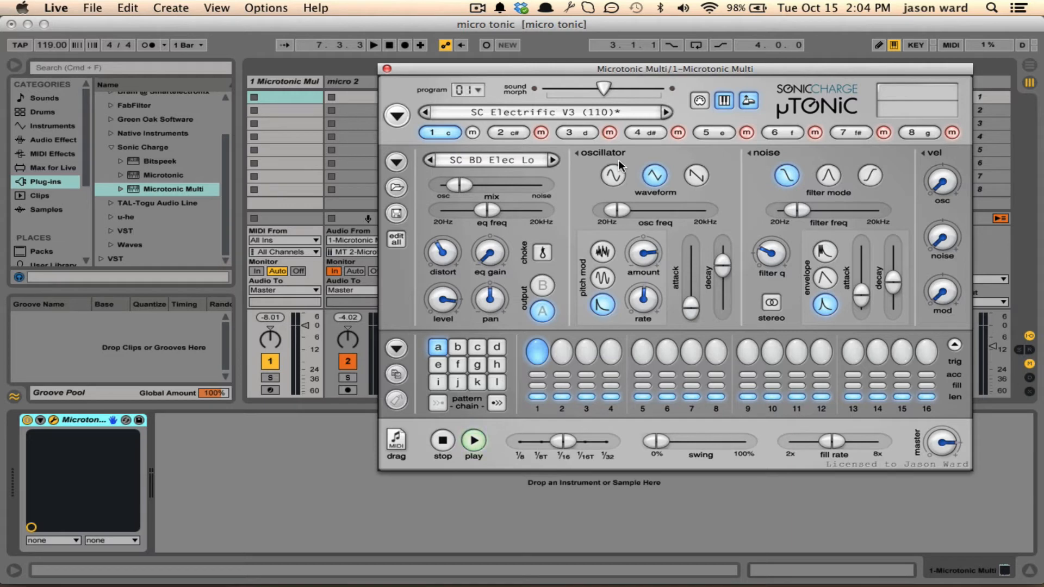
key(space)
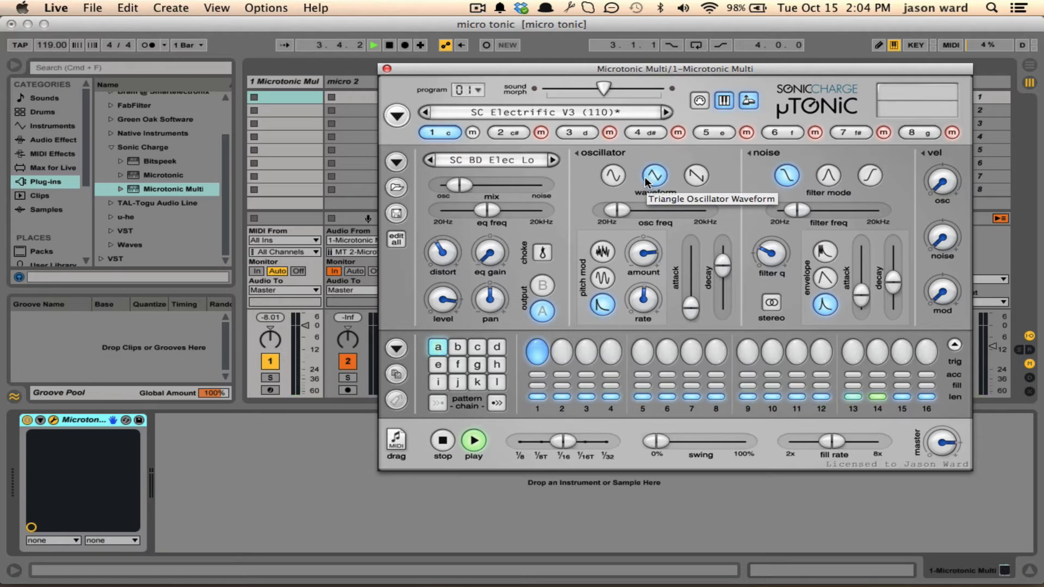
- Try the sine and sawtooth oscillator waveforms on channel 1, and return to the triangle waveform
click(613, 175)
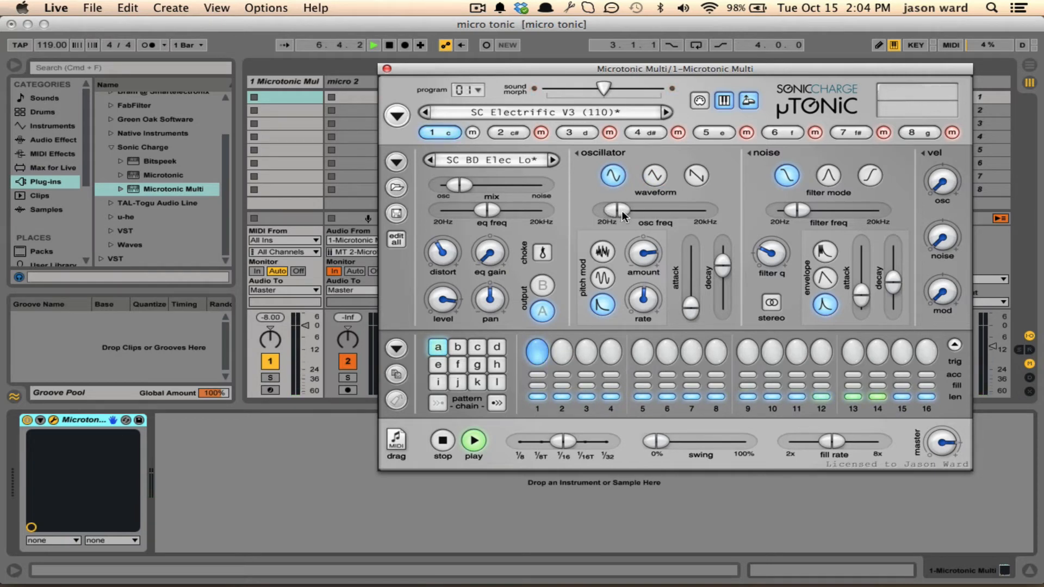
click(696, 177)
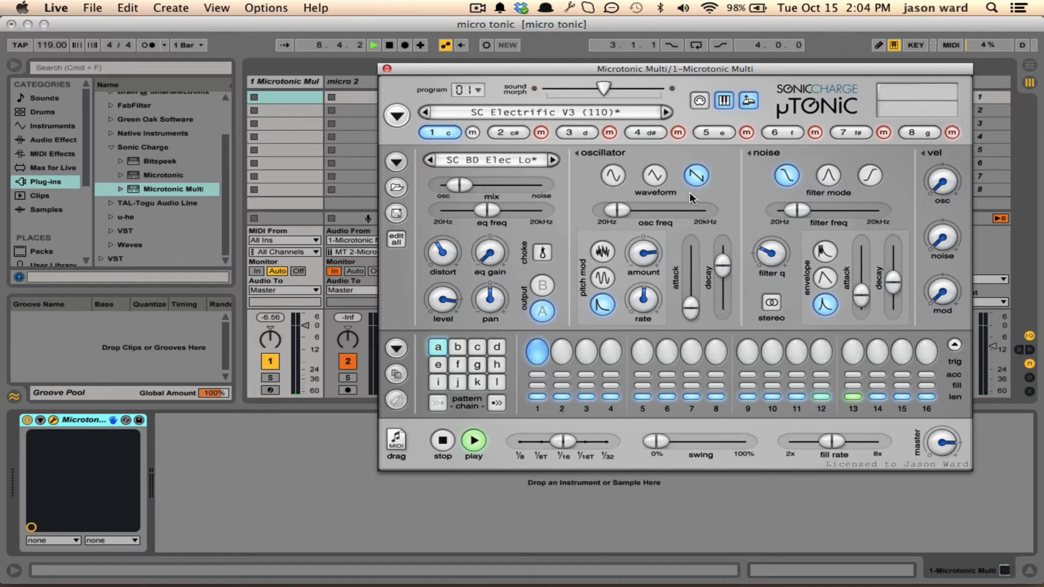
click(653, 175)
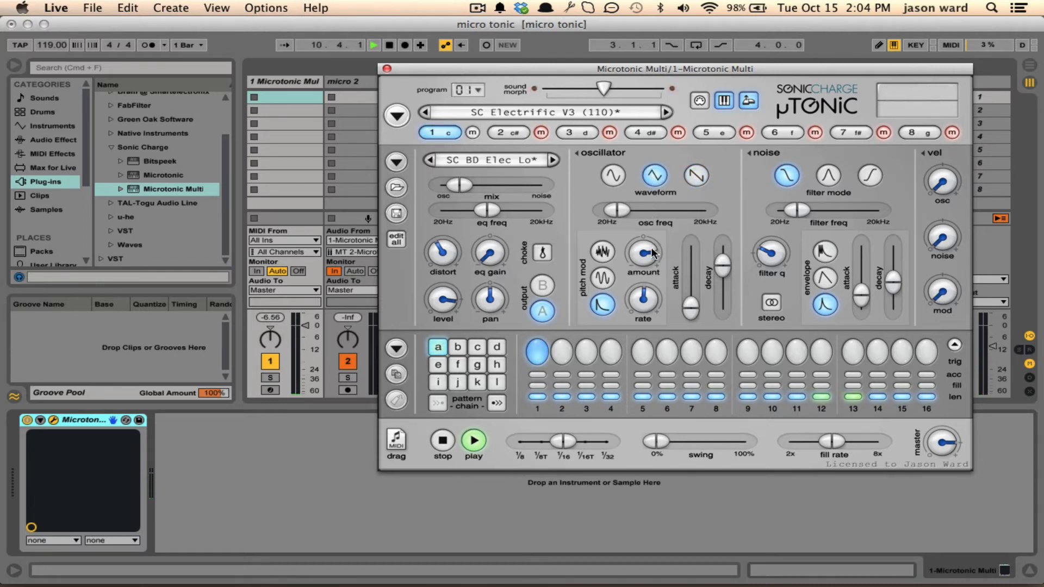
- Try the sine and noise pitch modulation modes on channel 1, and return to the decaying mode
click(601, 279)
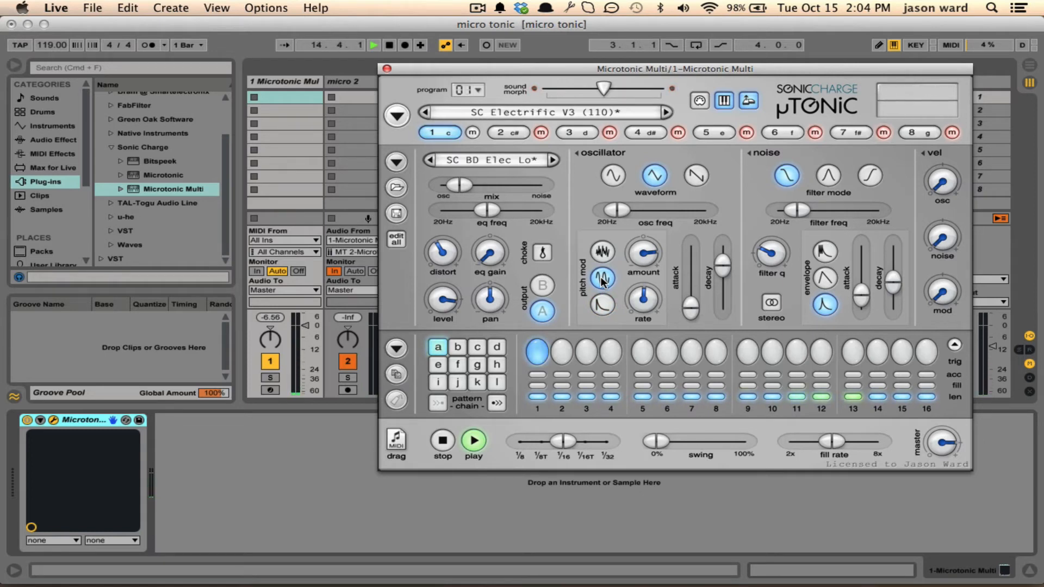
click(603, 252)
click(602, 304)
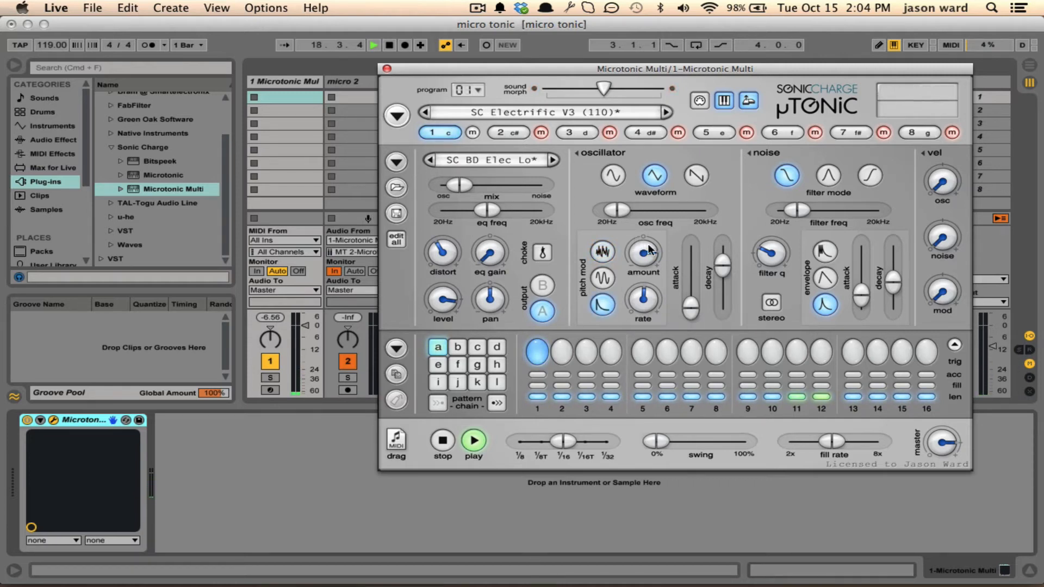
- Sweep channel 1's pitch modulation amount up and down, and leave it moderately above centre
drag(645, 252, 631, 216)
drag(645, 256, 649, 331)
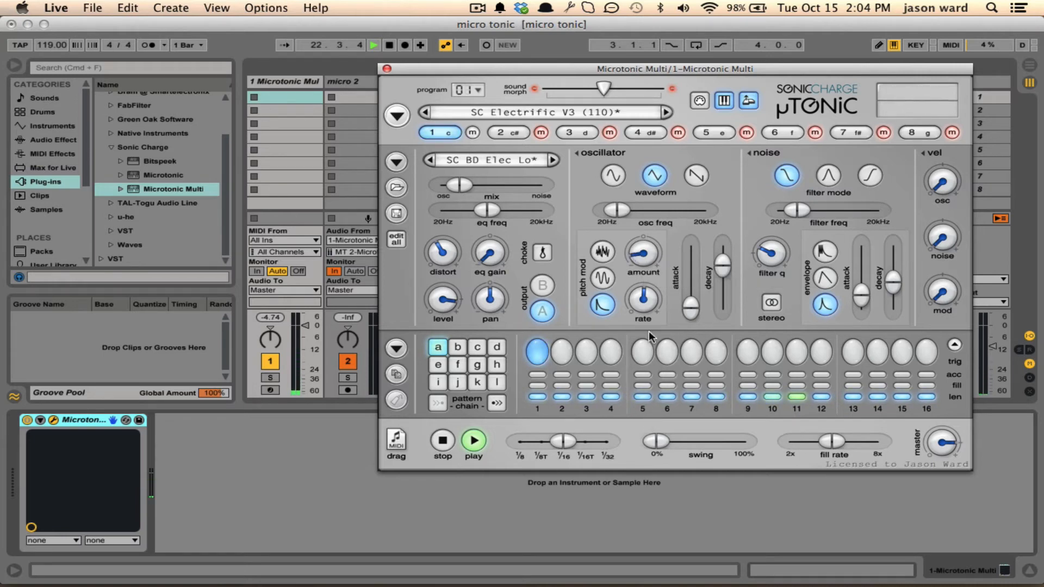
drag(640, 254, 636, 193)
mouse_move(643, 249)
drag(644, 251, 643, 225)
- Try oscillator decays of 10 ms and about 9201 ms and an attack of about 432 ms, and return both near their starting settings
drag(725, 255, 719, 310)
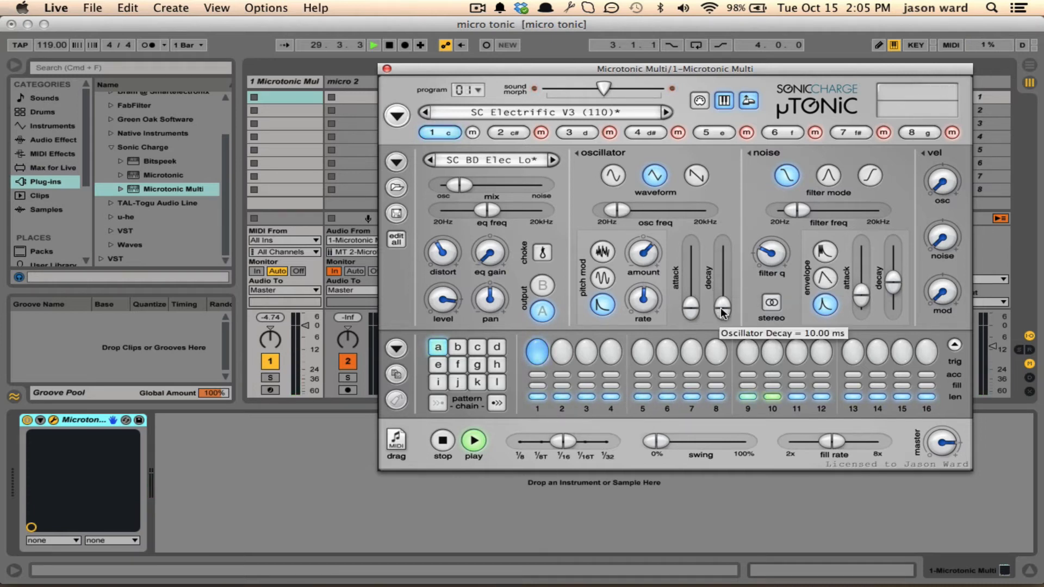
drag(723, 311, 723, 252)
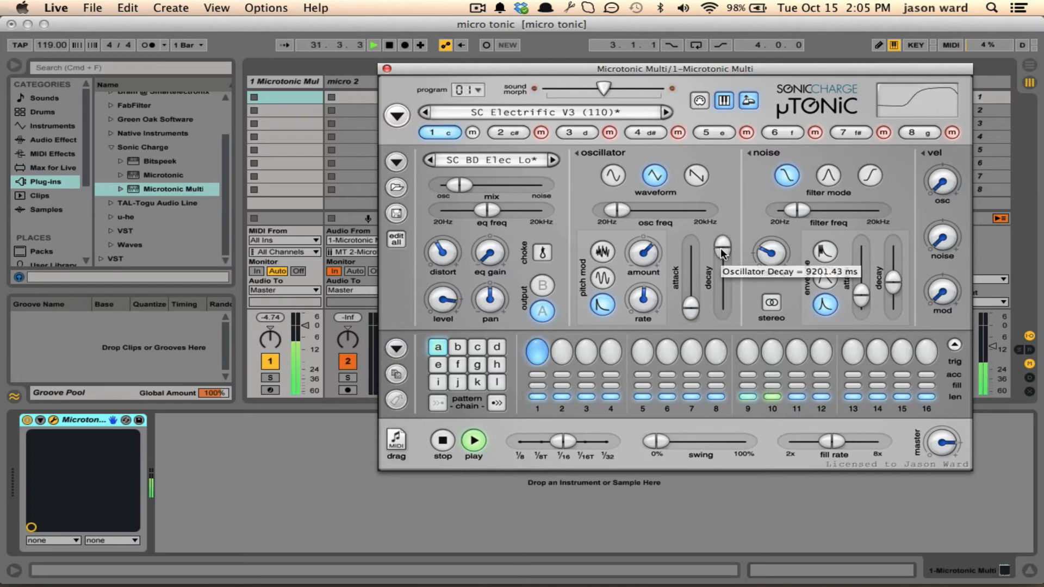
drag(723, 253, 717, 268)
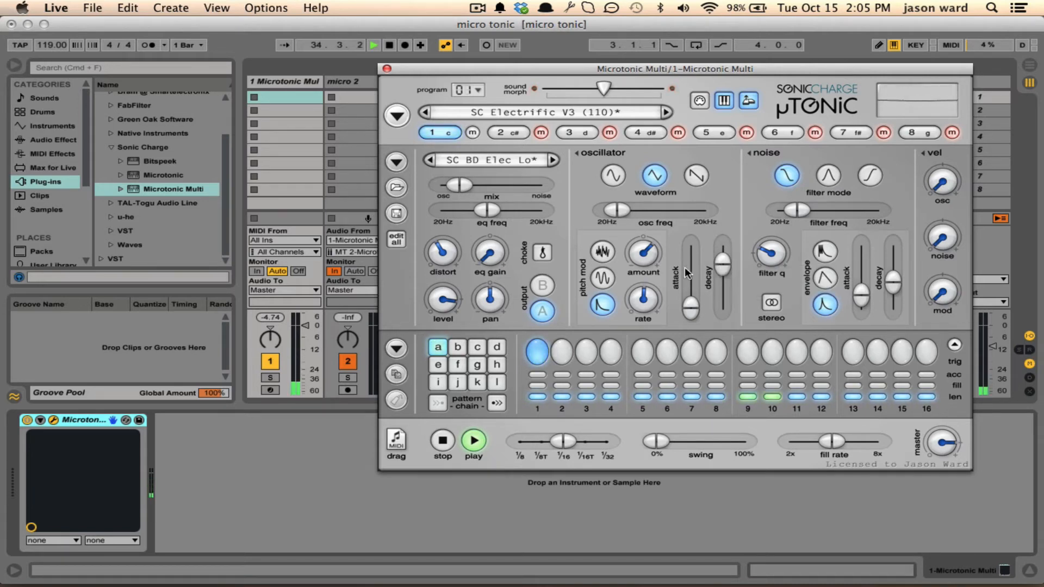
drag(694, 305, 692, 273)
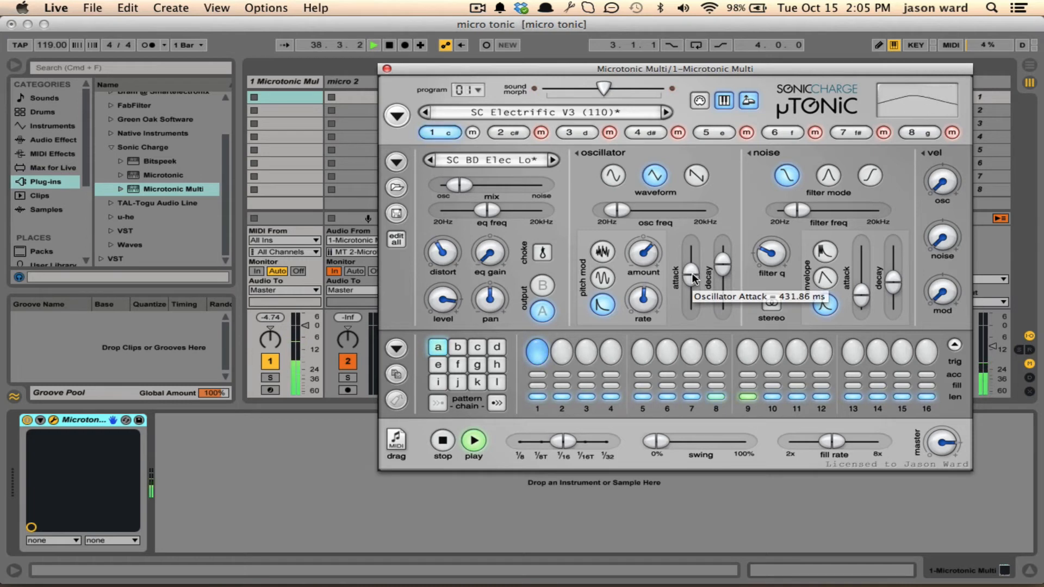
drag(694, 279, 692, 348)
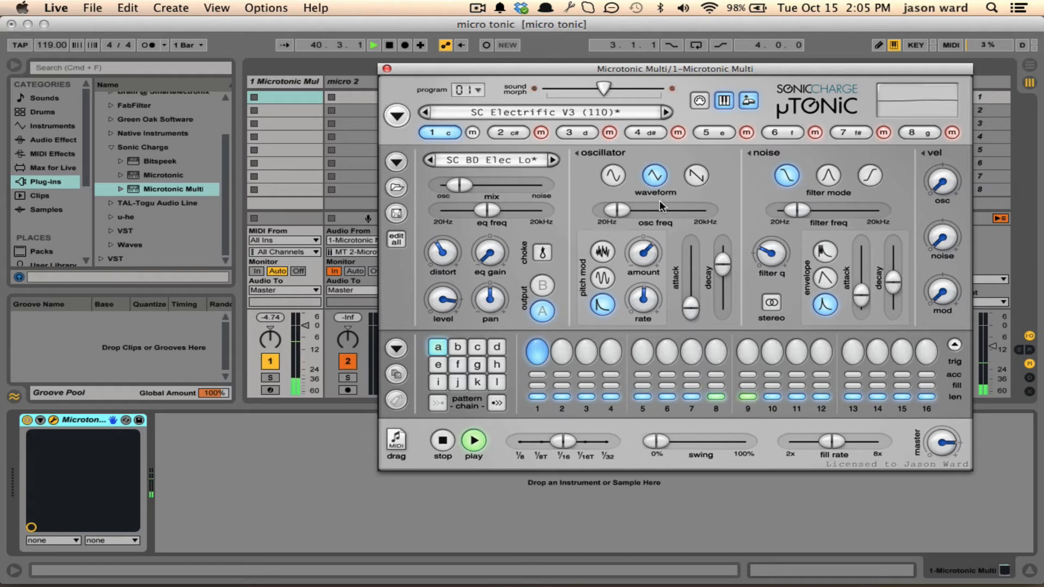
- Raise channel 1's oscillator frequency in small steps to 56.41 Hz, and sweep it up to about 537 Hz
mouse_move(630, 216)
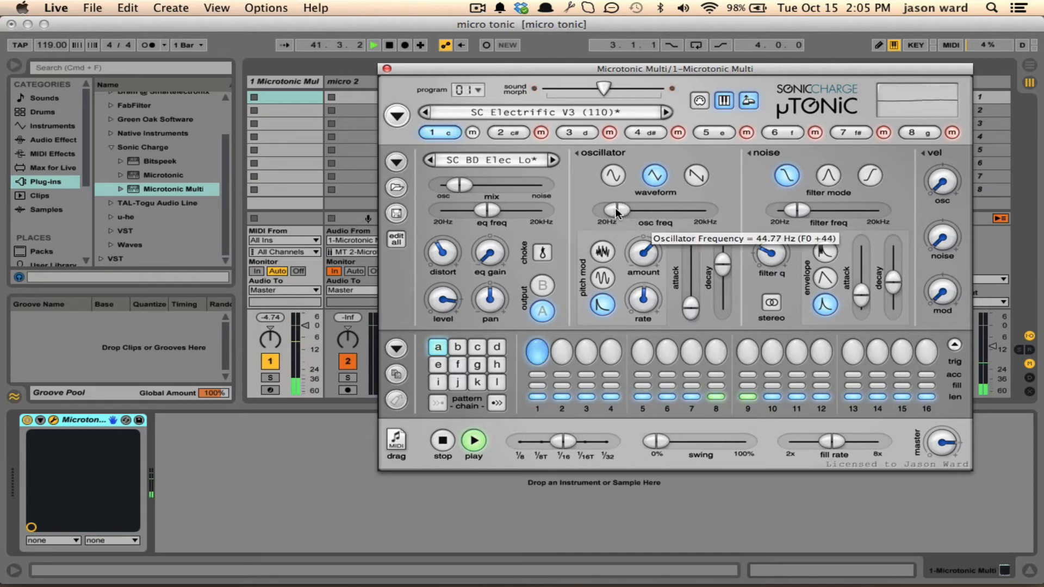
drag(617, 211, 620, 213)
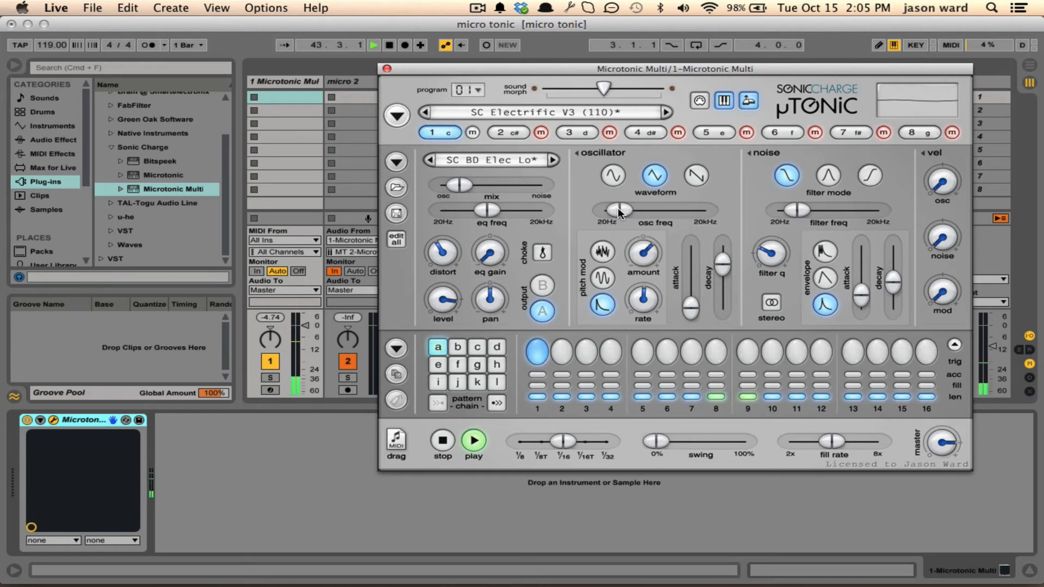
drag(620, 212, 621, 212)
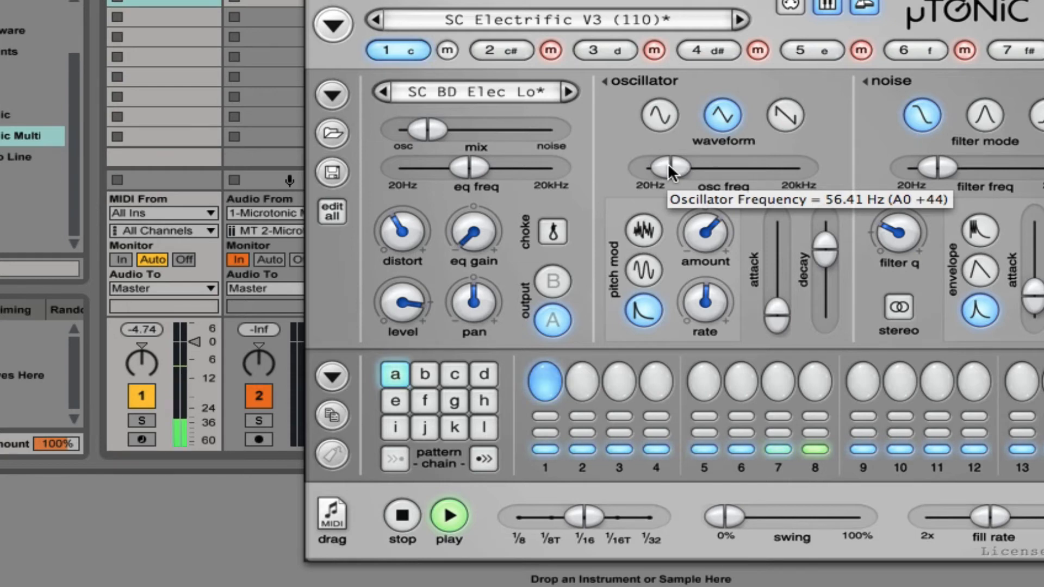
drag(669, 173, 718, 170)
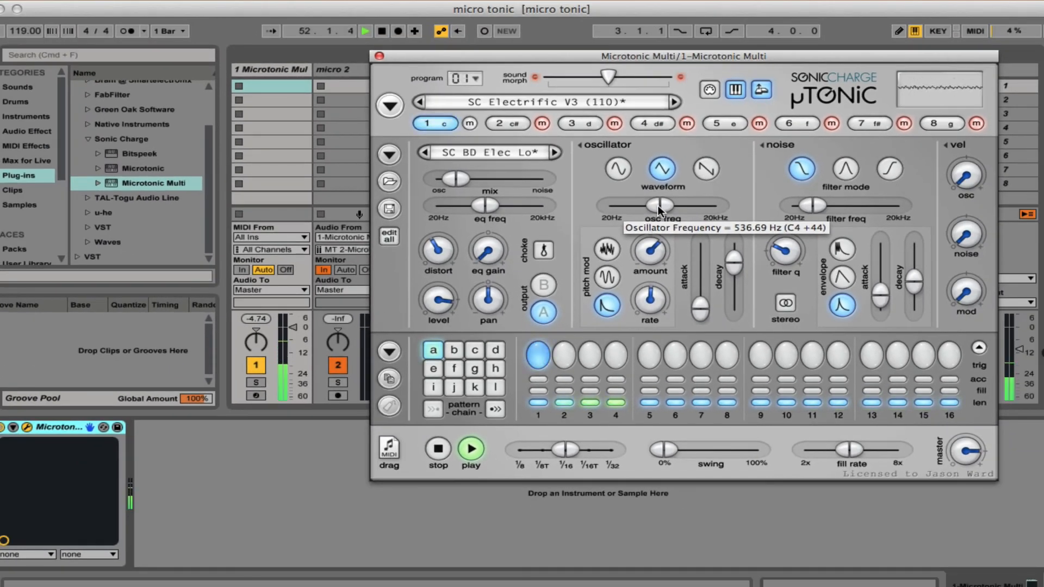
- Shift channel 1's mix fully to noise, nudge the noise filter frequency up, and raise the filter Q to its midpoint
drag(455, 178, 539, 179)
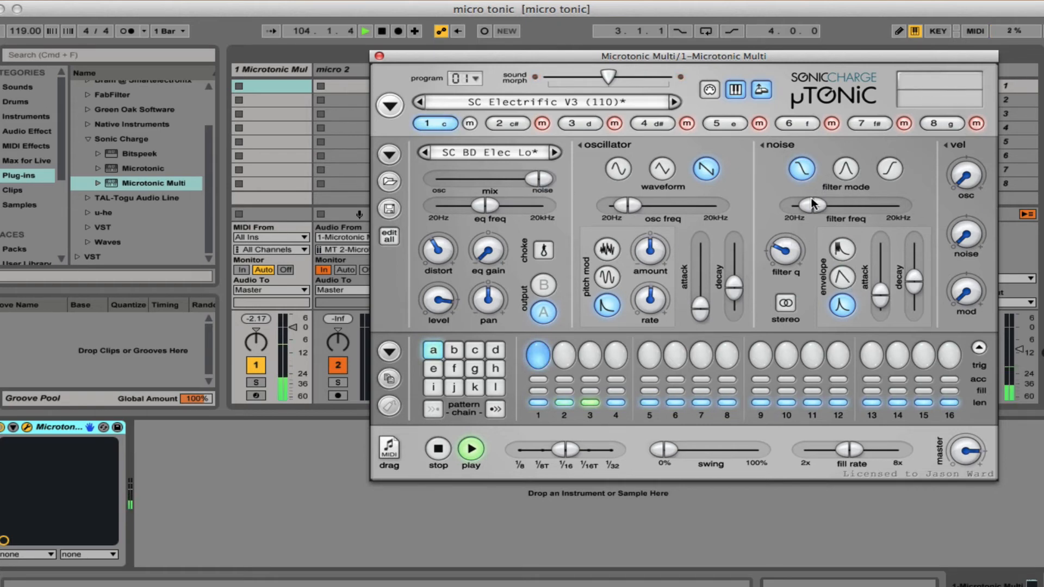
drag(812, 206, 815, 208)
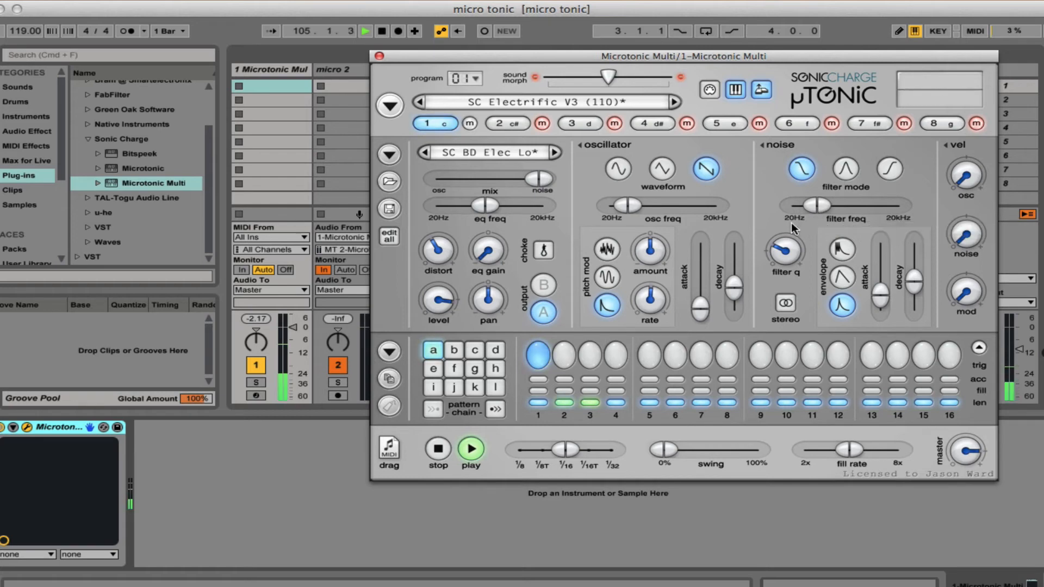
drag(784, 248, 784, 212)
- Raise channel 1's noise velocity sensitivity and lengthen its noise decay
drag(968, 234, 968, 169)
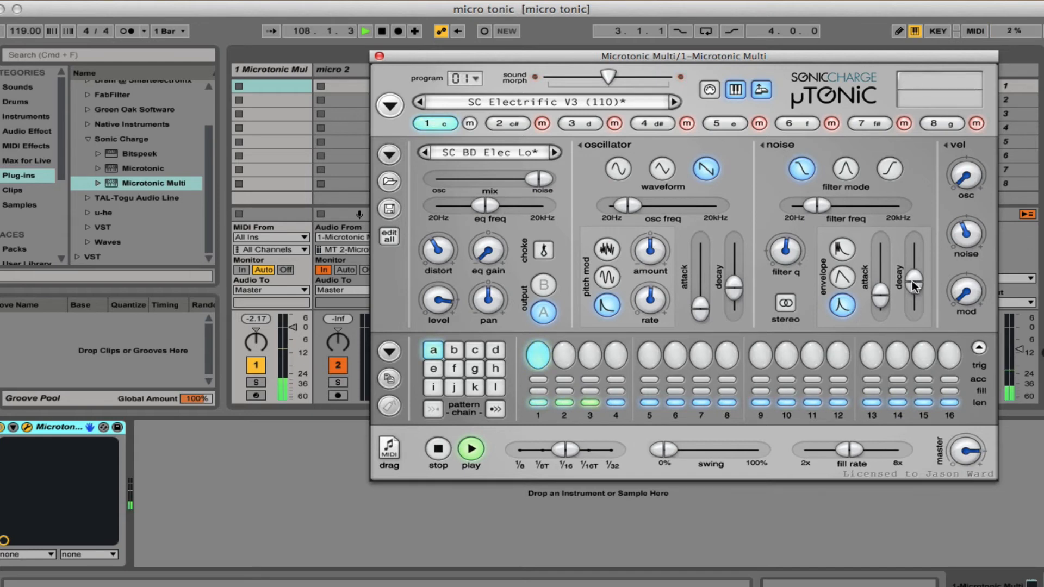
mouse_move(913, 280)
drag(914, 282, 914, 259)
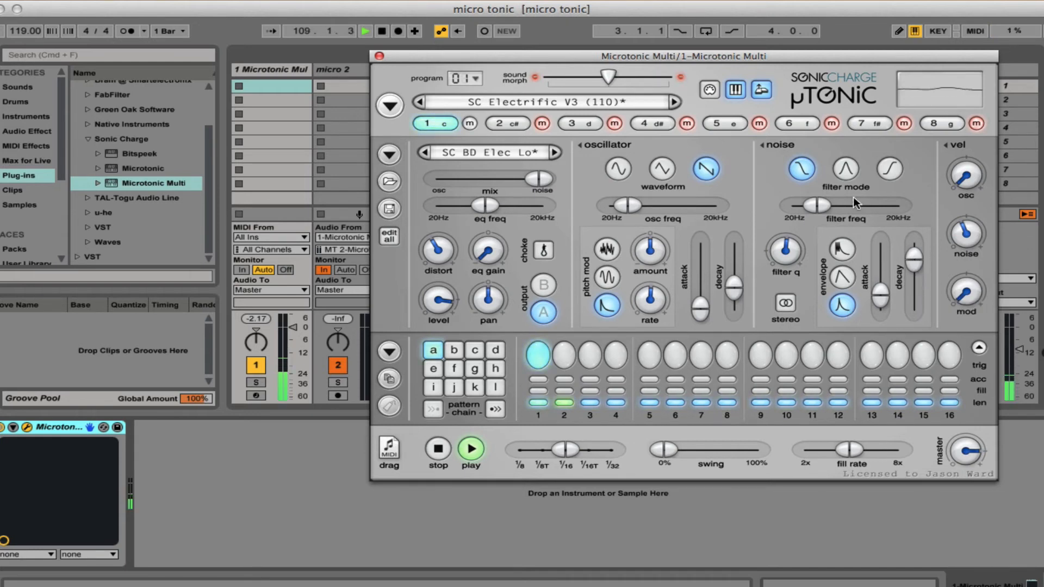
- Switch the noise filter to high-pass, raise its frequency to mid-range, and sweep the filter Q to maximum and back down low
click(887, 171)
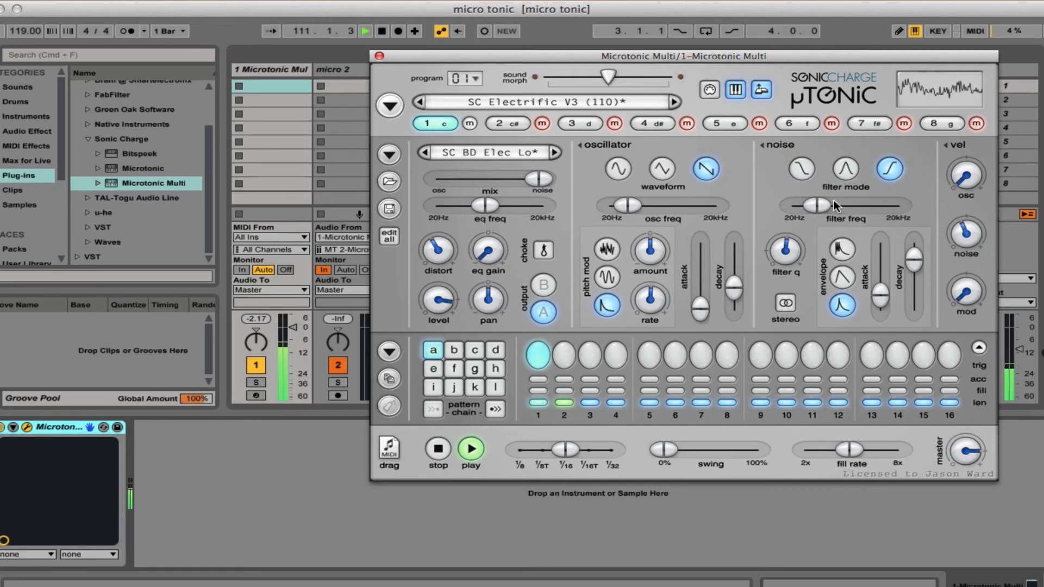
mouse_move(819, 204)
mouse_down()
mouse_move(868, 216)
mouse_move(825, 208)
mouse_up()
drag(782, 251, 843, 210)
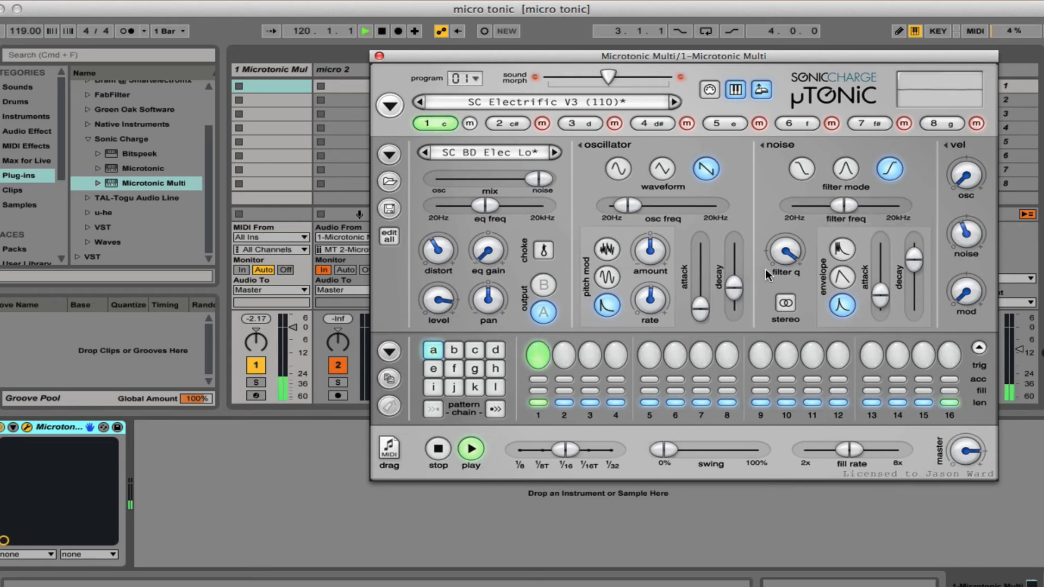
mouse_move(782, 257)
drag(781, 257, 755, 381)
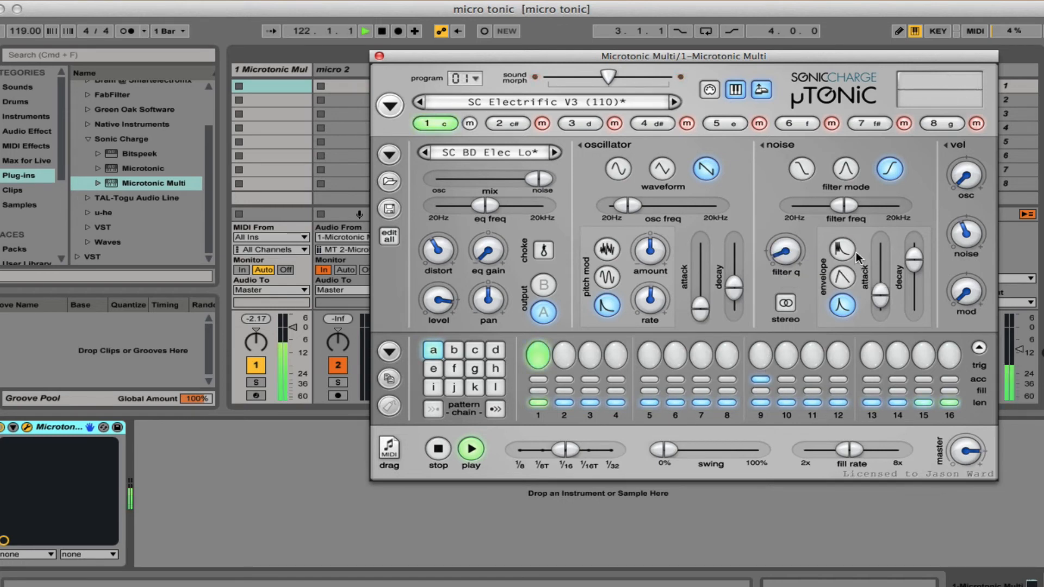
- Set channel 1's noise filter frequency to 880.66 Hz, shorten its noise decay, and shift the mix toward a triangle-wave oscillator
drag(850, 206, 855, 208)
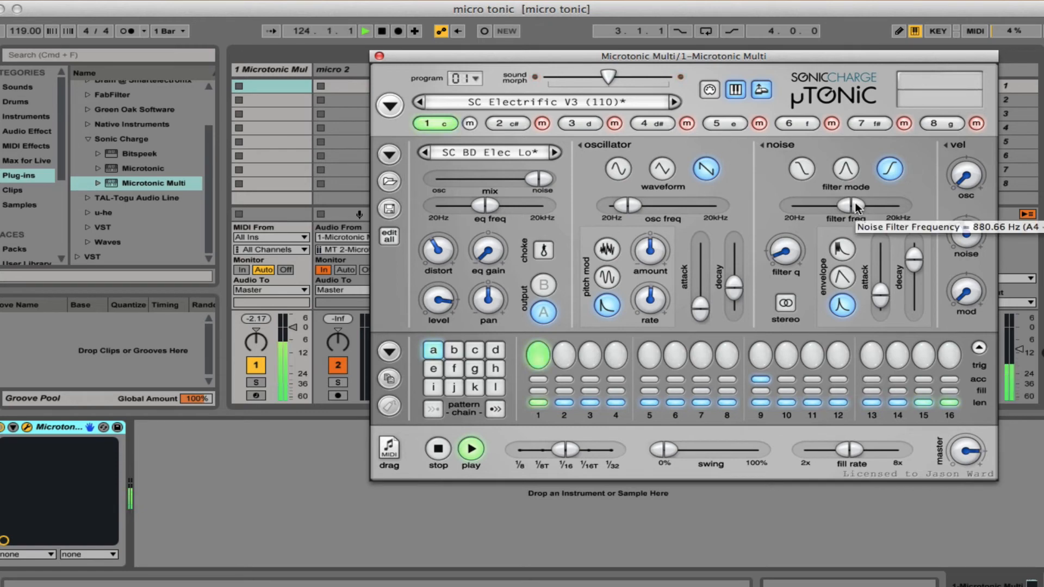
drag(915, 263, 917, 270)
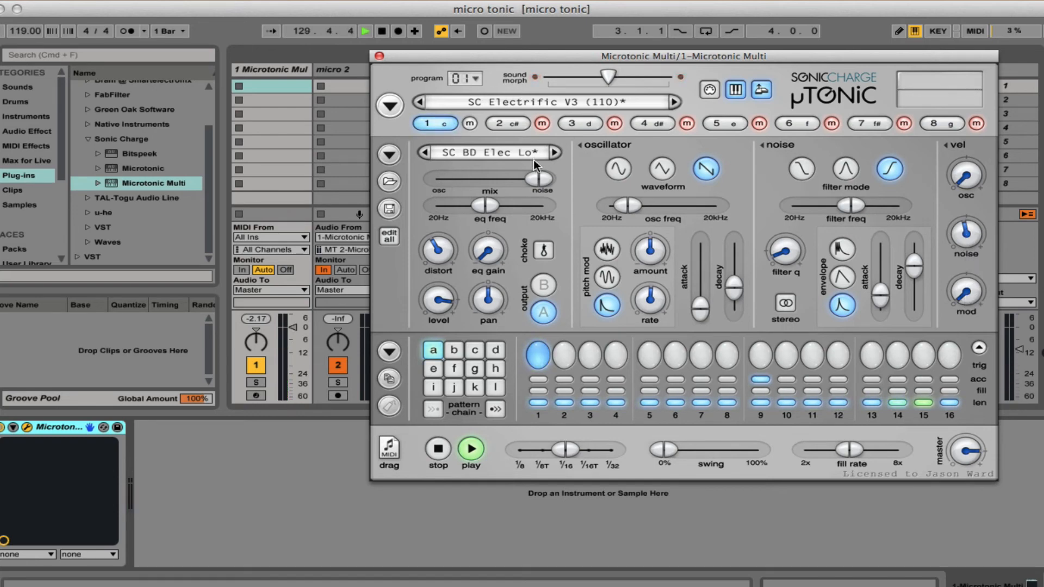
drag(537, 177, 471, 177)
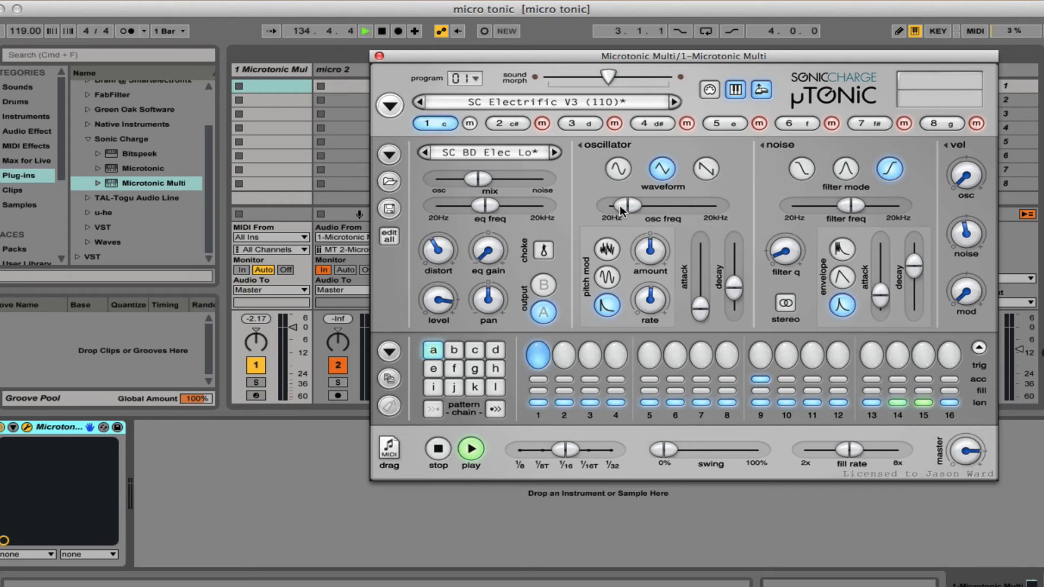
drag(915, 270, 916, 284)
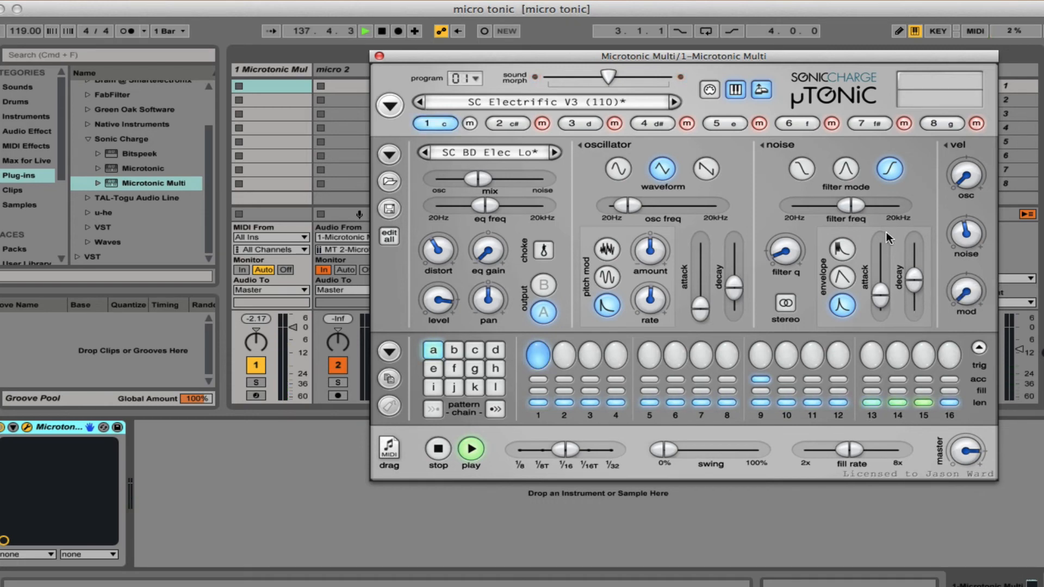
- Raise channel 1's distortion and EQ gain, and move its EQ frequency well above mid-range
mouse_move(888, 233)
drag(436, 250, 441, 183)
drag(442, 251, 481, 108)
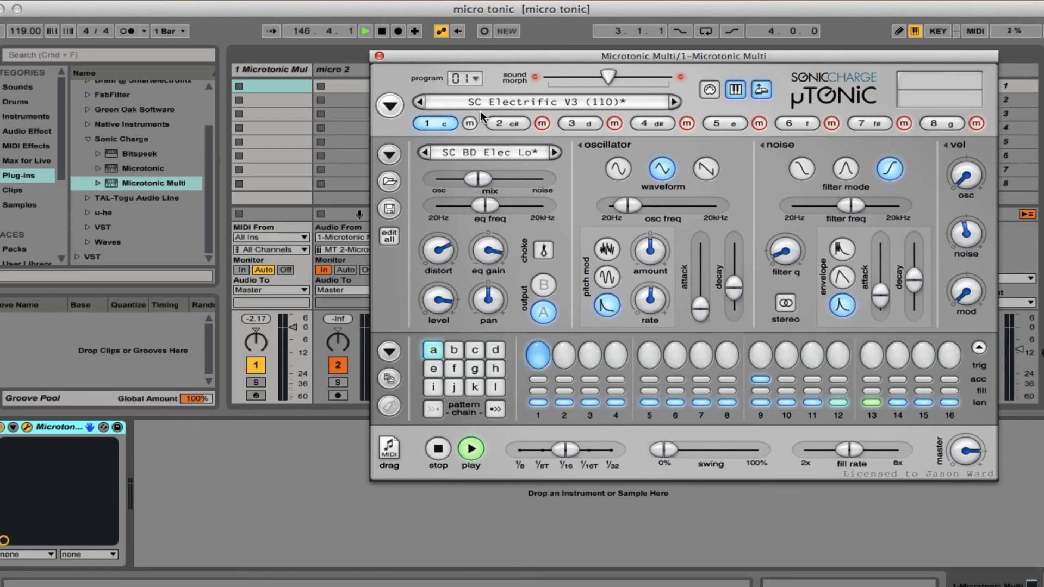
mouse_move(489, 205)
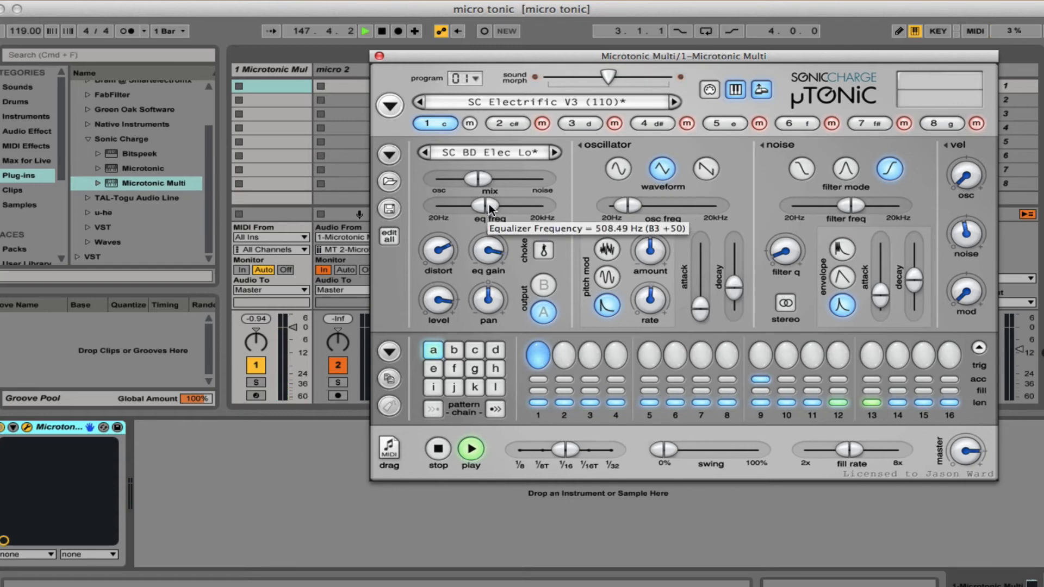
drag(489, 206, 520, 207)
mouse_move(513, 204)
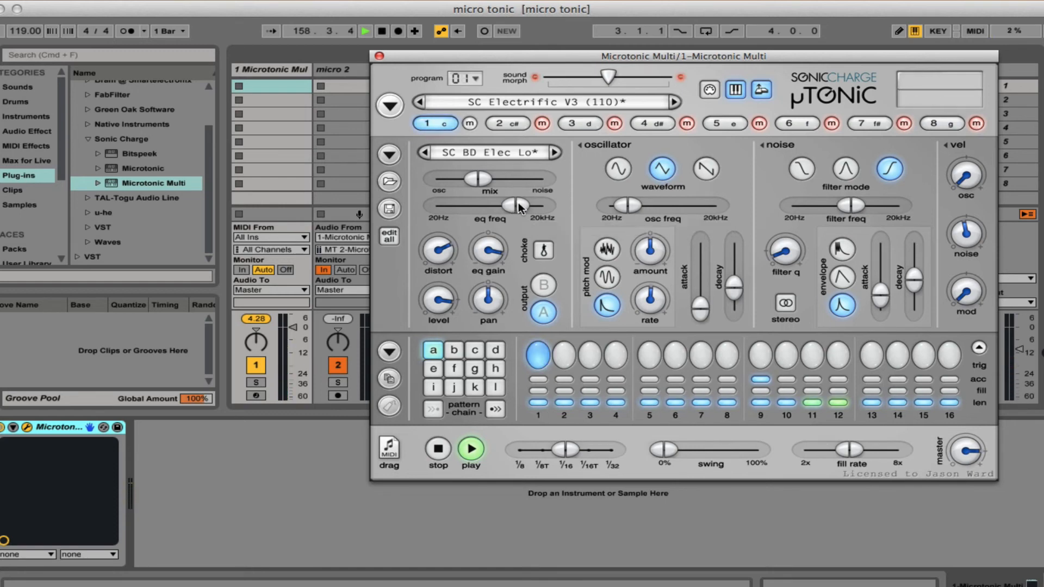
mouse_move(481, 256)
drag(437, 247, 438, 240)
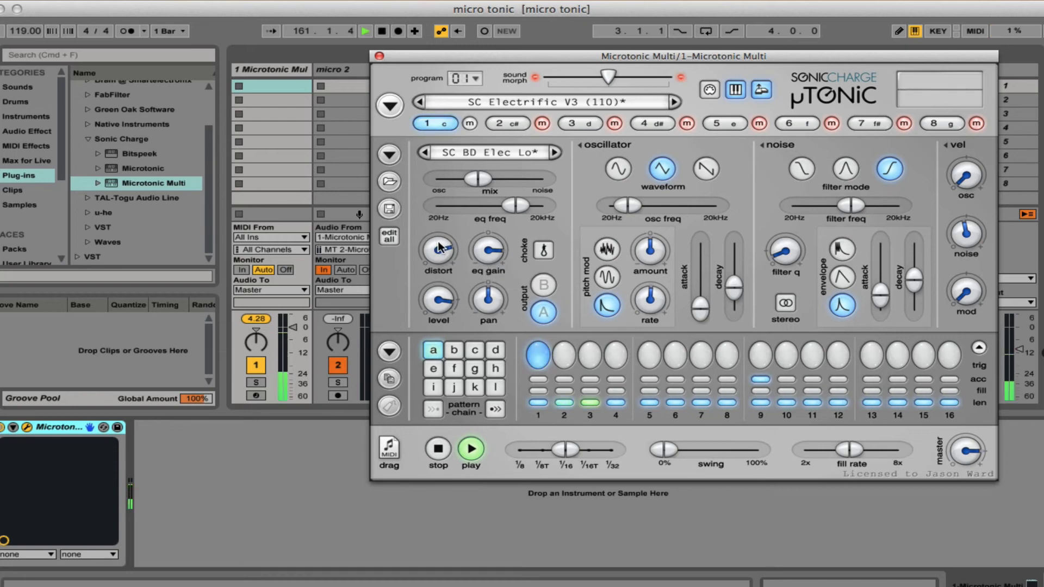
- Switch channel 1's noise envelope to modulated, shift the mix slightly toward noise, and lower the noise filter frequency to 130.91 Hz with slightly longer decay
click(841, 251)
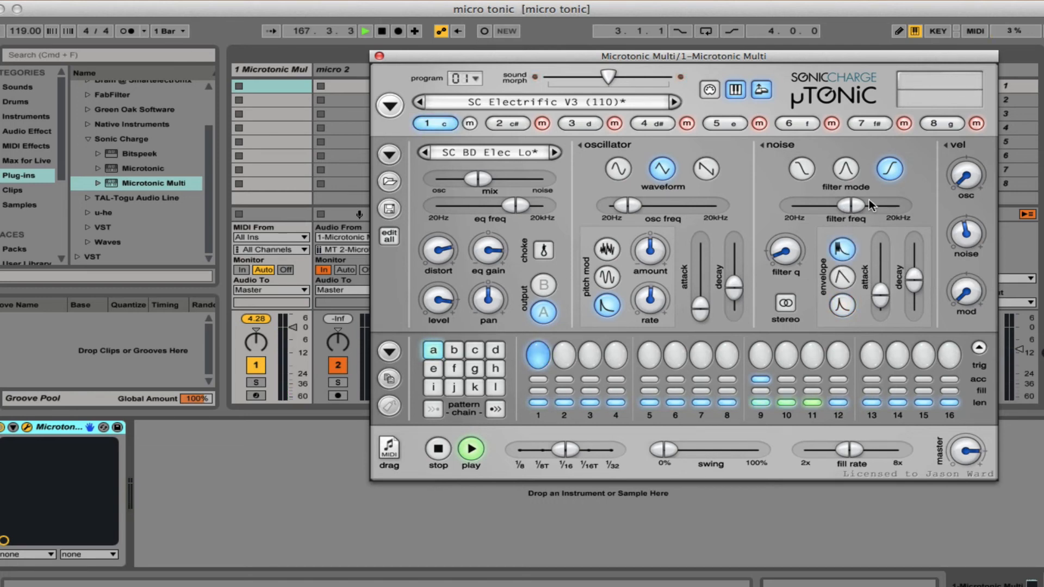
drag(484, 178, 511, 180)
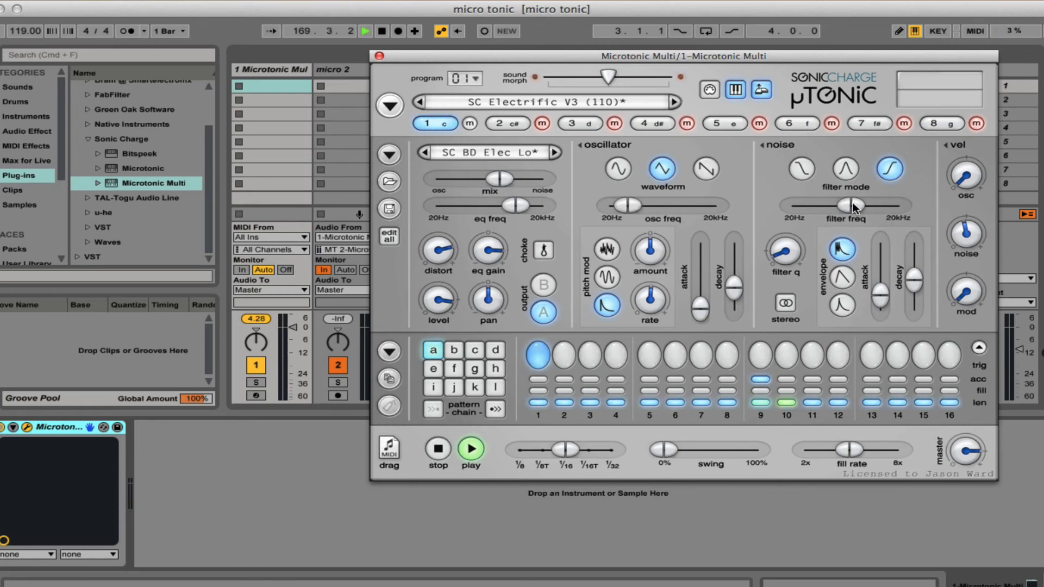
drag(853, 206, 824, 203)
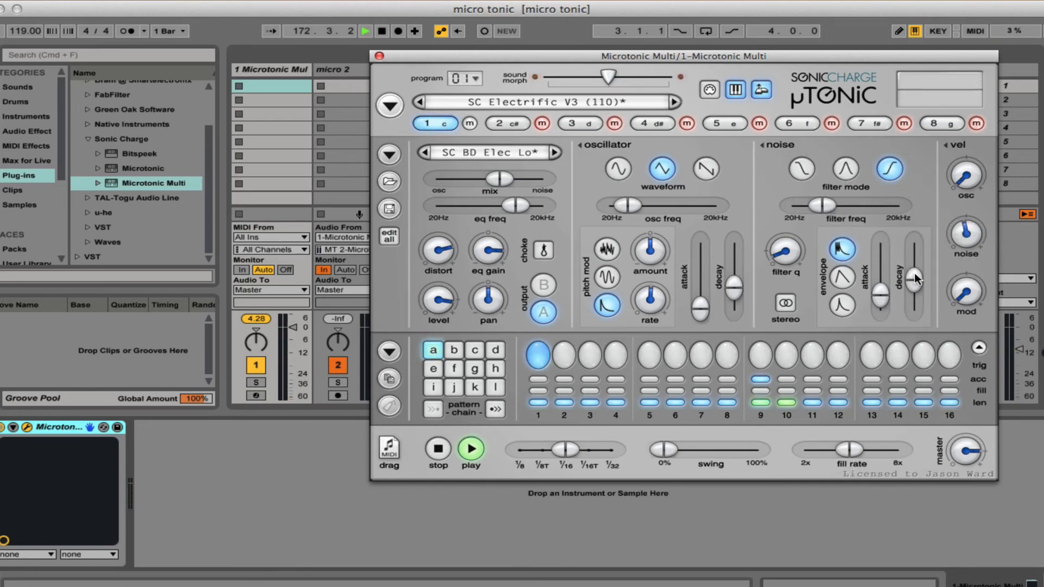
drag(916, 279, 916, 275)
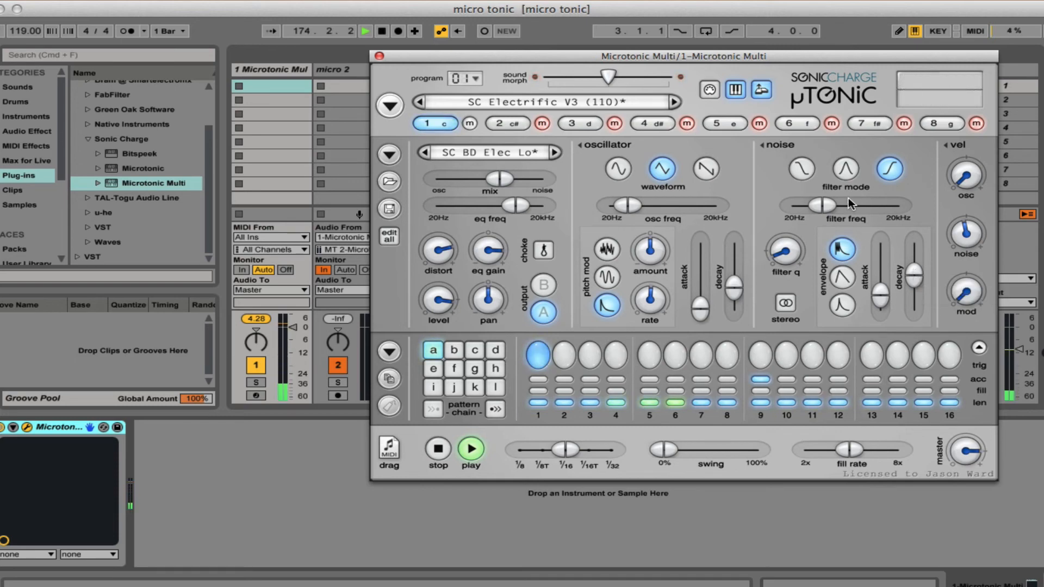
- Compare band-pass and low-pass noise filtering, raise the filter frequency to mid-range, and stop the pattern with band-pass selected
click(845, 171)
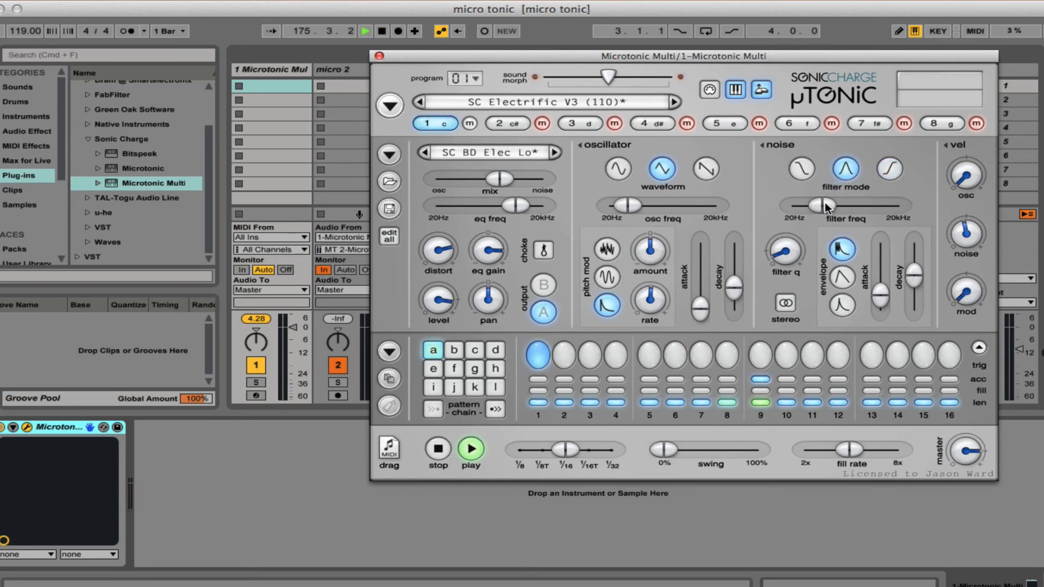
mouse_move(825, 204)
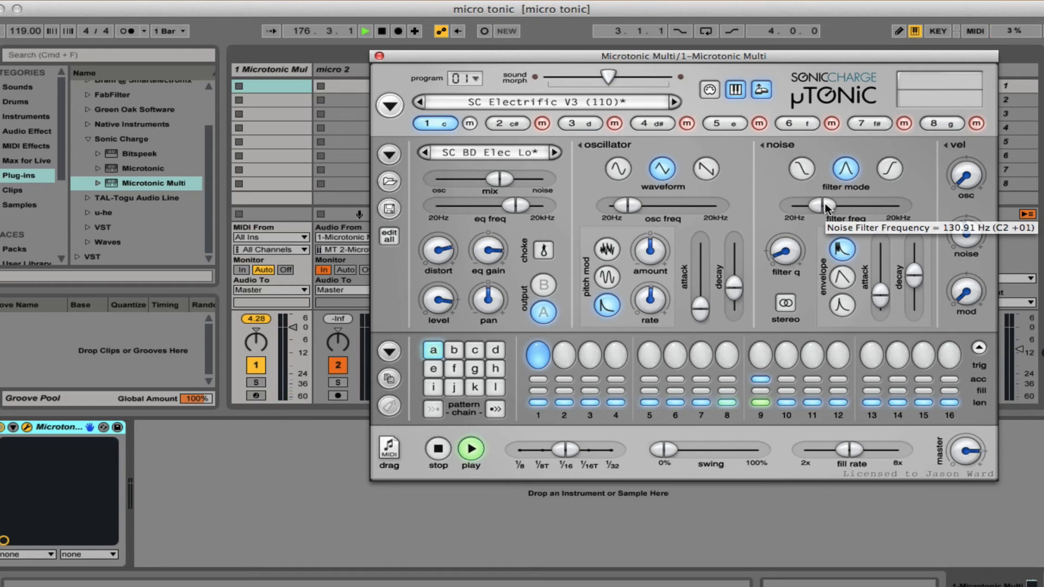
click(801, 172)
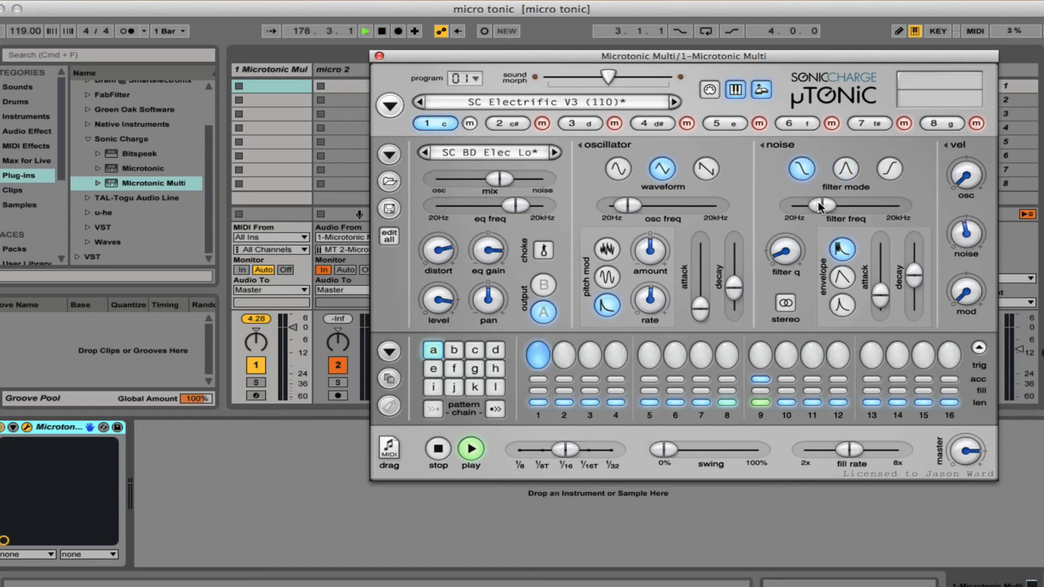
drag(818, 204, 844, 209)
click(844, 171)
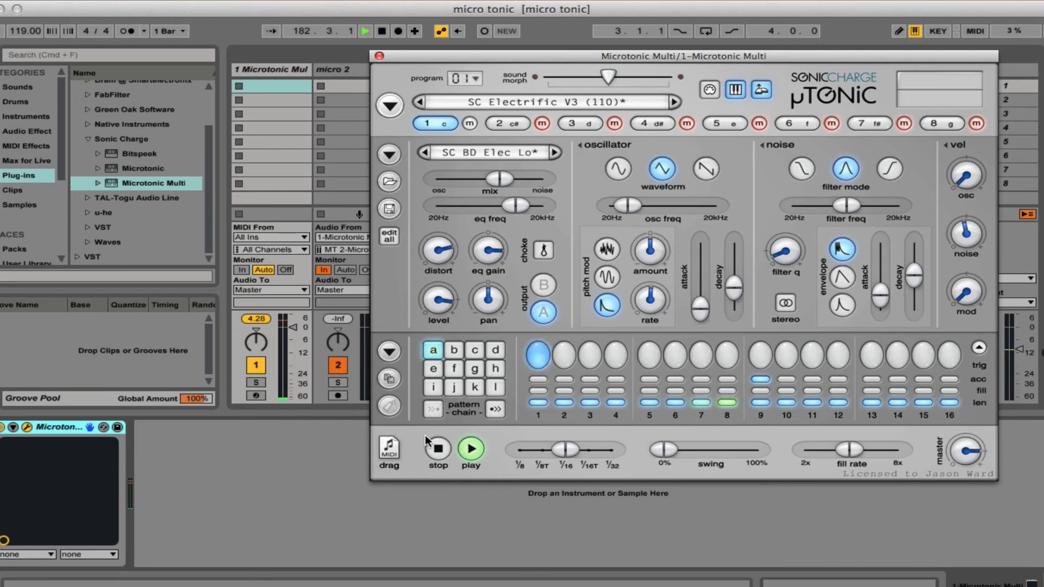
click(437, 448)
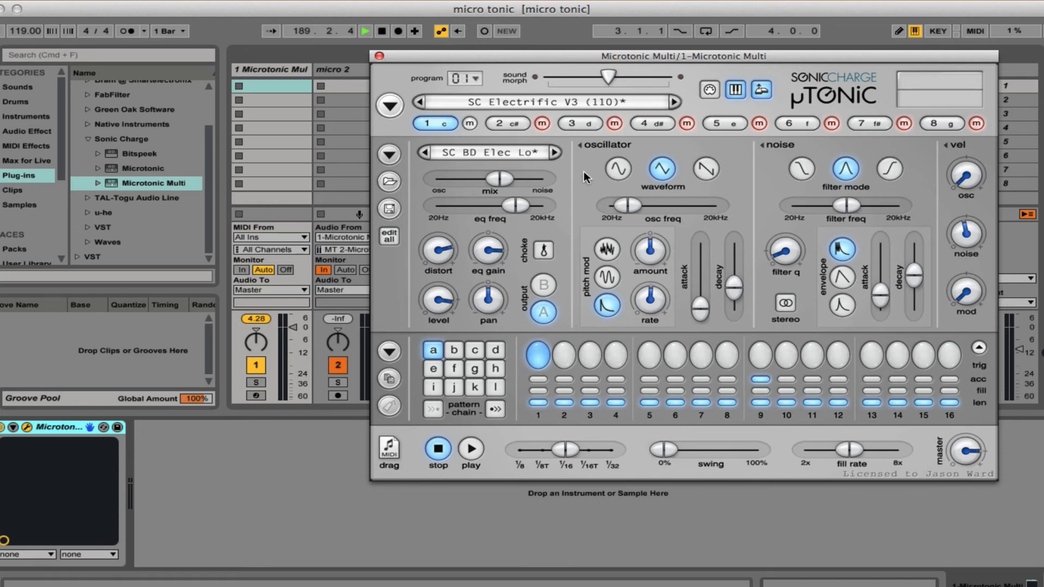
- Browse channel 1's drum patches by category and expand the Snare Drum Patches folder
click(525, 152)
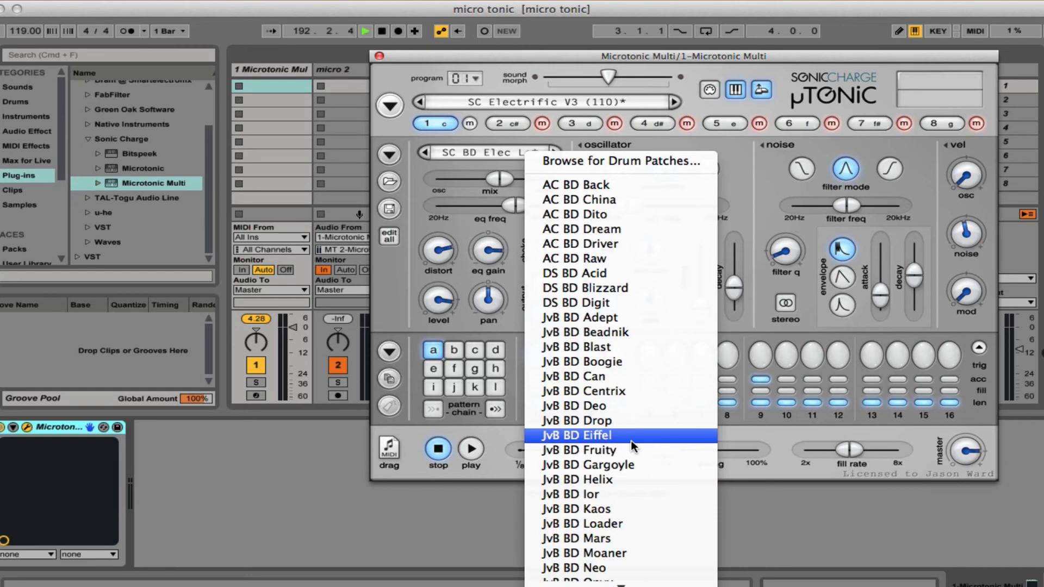
click(616, 162)
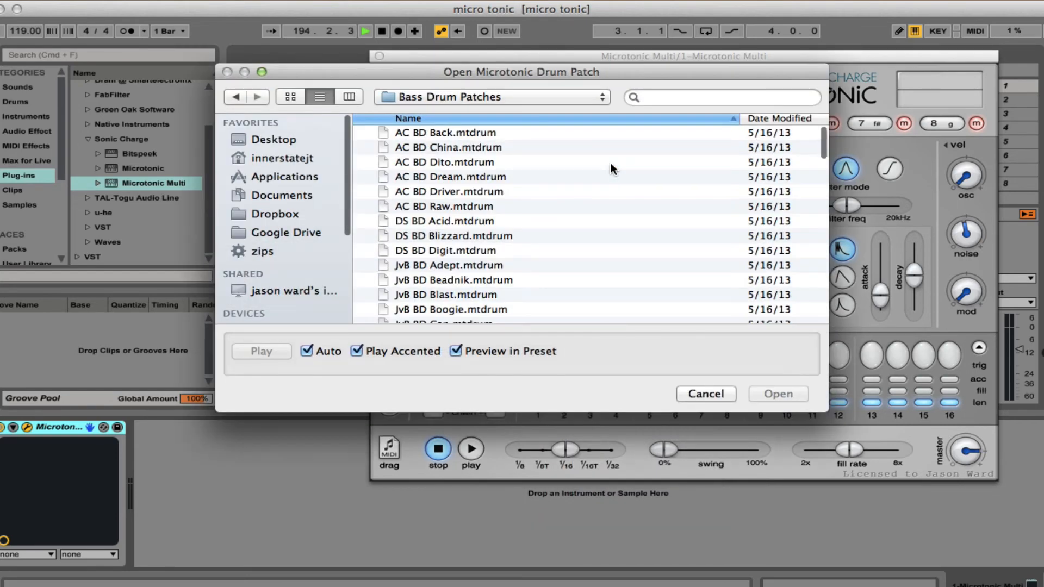
click(601, 94)
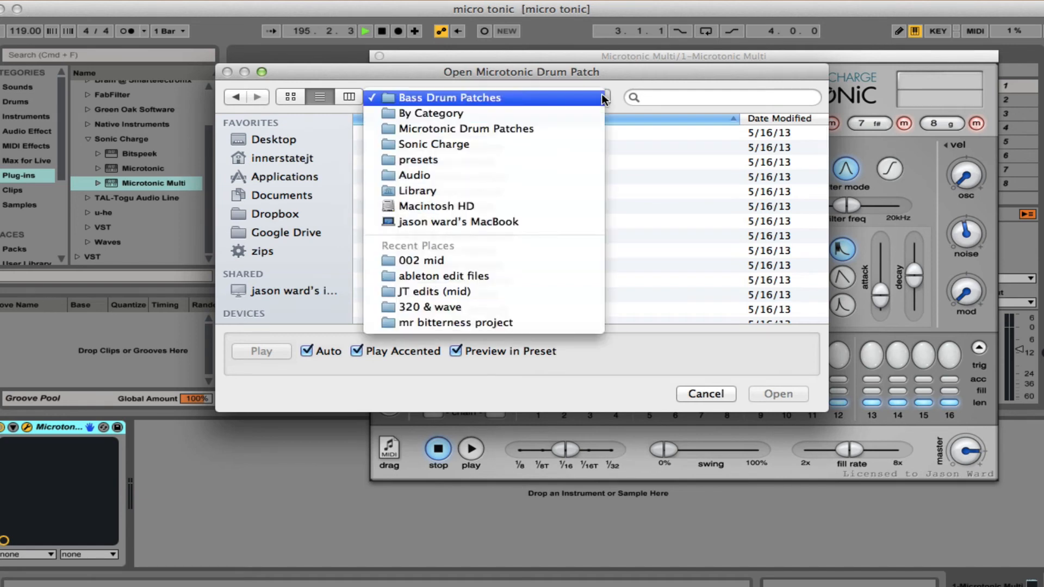
click(445, 113)
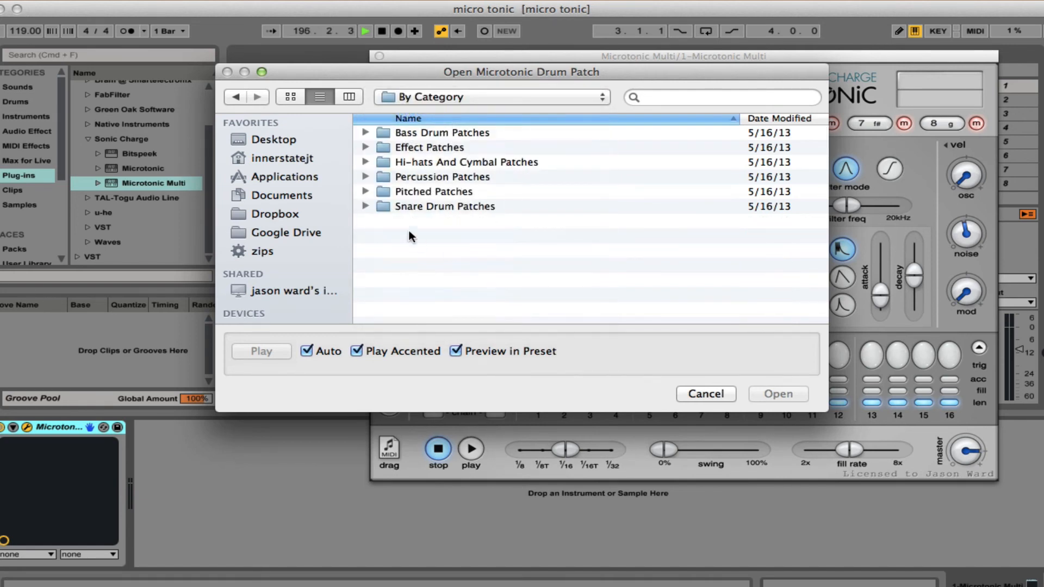
click(365, 207)
scroll(596, 226, down, 3)
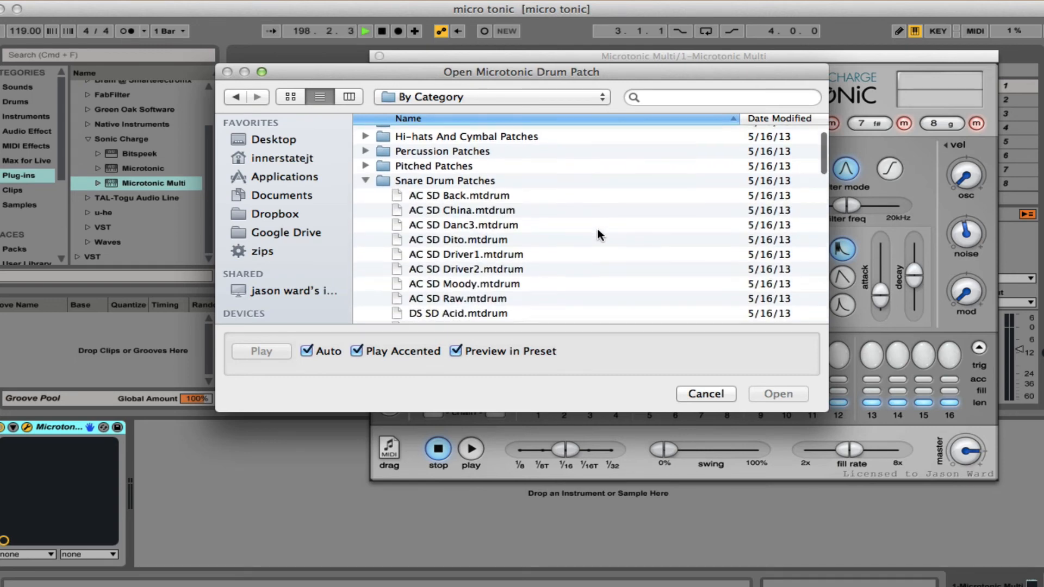
- Audition the snare drum patches one after another, starting with AC SD Back.mtdrum
click(466, 176)
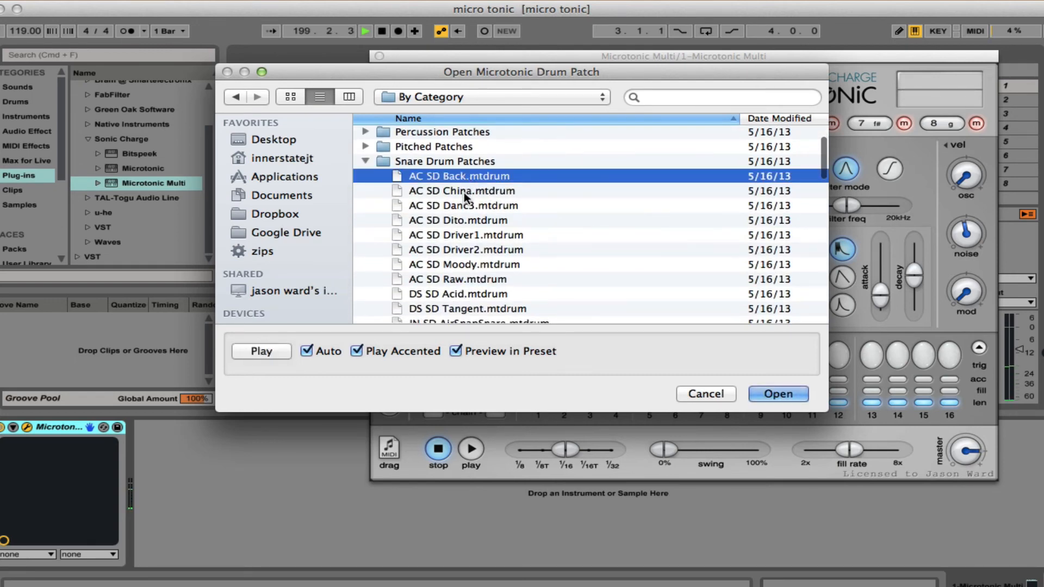
click(464, 192)
click(462, 210)
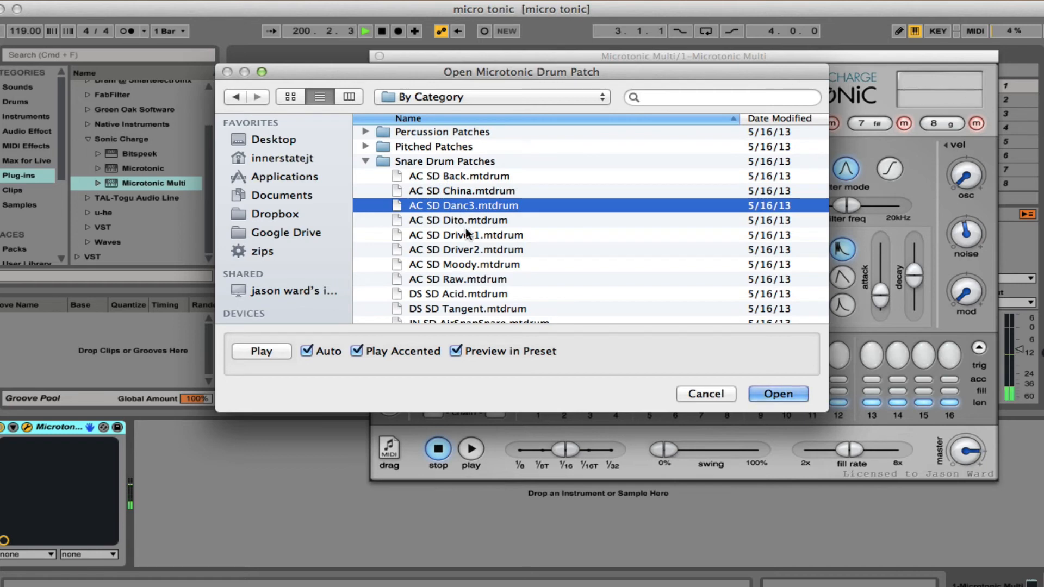
click(467, 221)
click(471, 235)
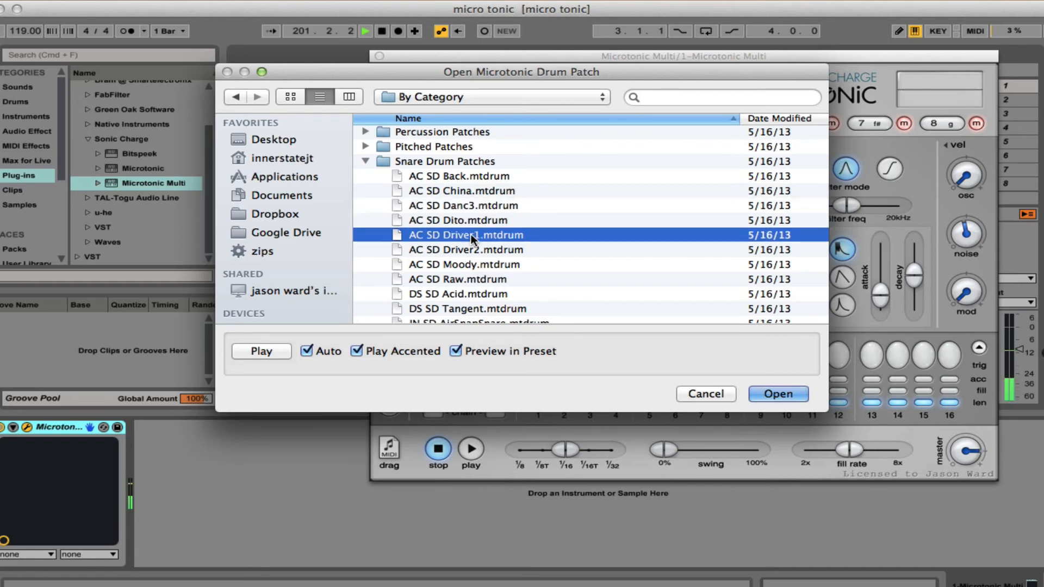
click(470, 248)
key(Down)
key(Down)
key(Down)
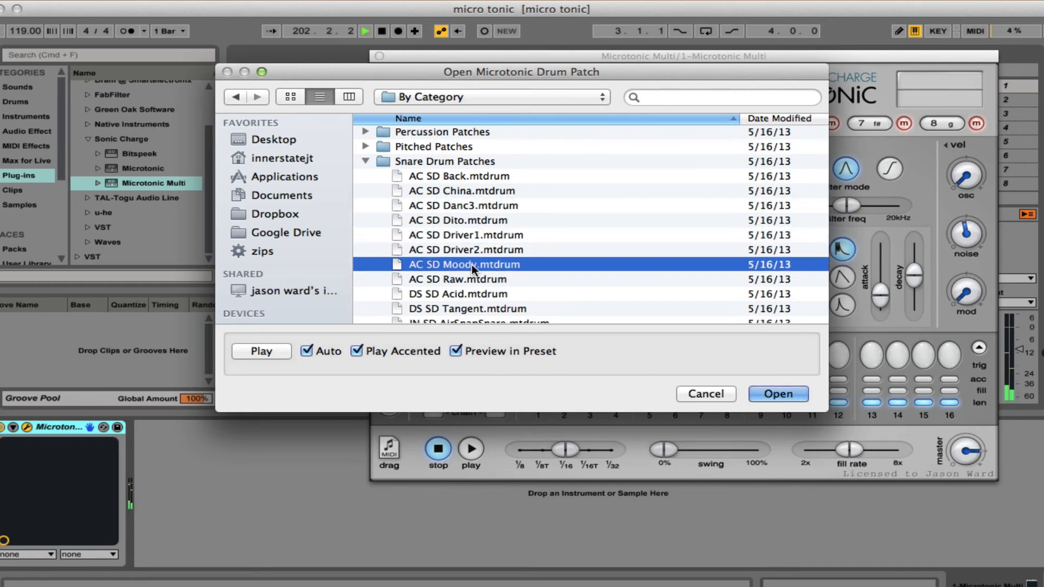
key(Down)
key(Down)
key(Down)
key(Down)
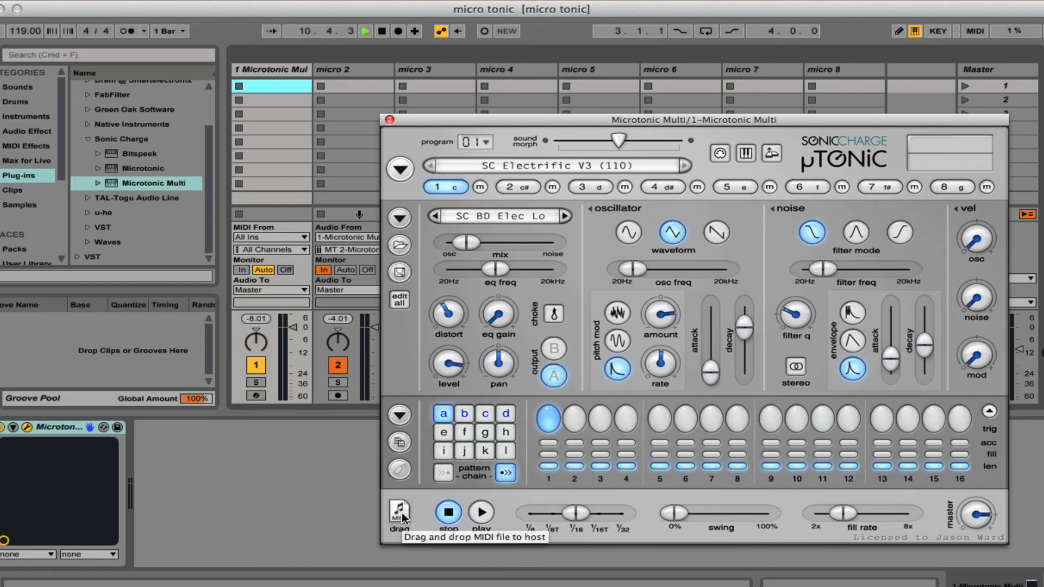
- Preview the SC Electrific V3 (110) pattern chain a–d and export it as a MIDI clip into the Microtonic Multi track's first clip slot
click(481, 512)
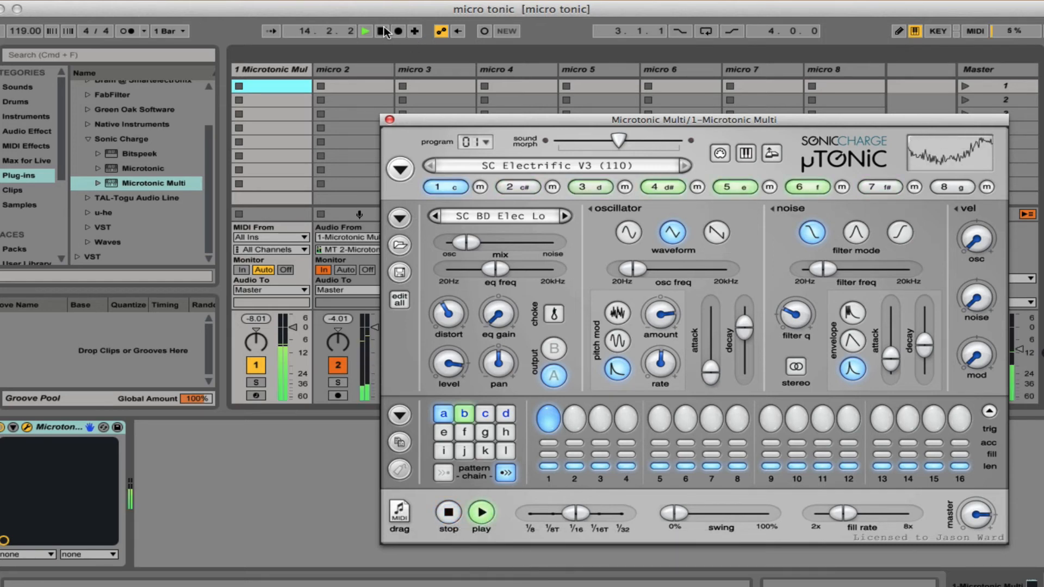
click(449, 512)
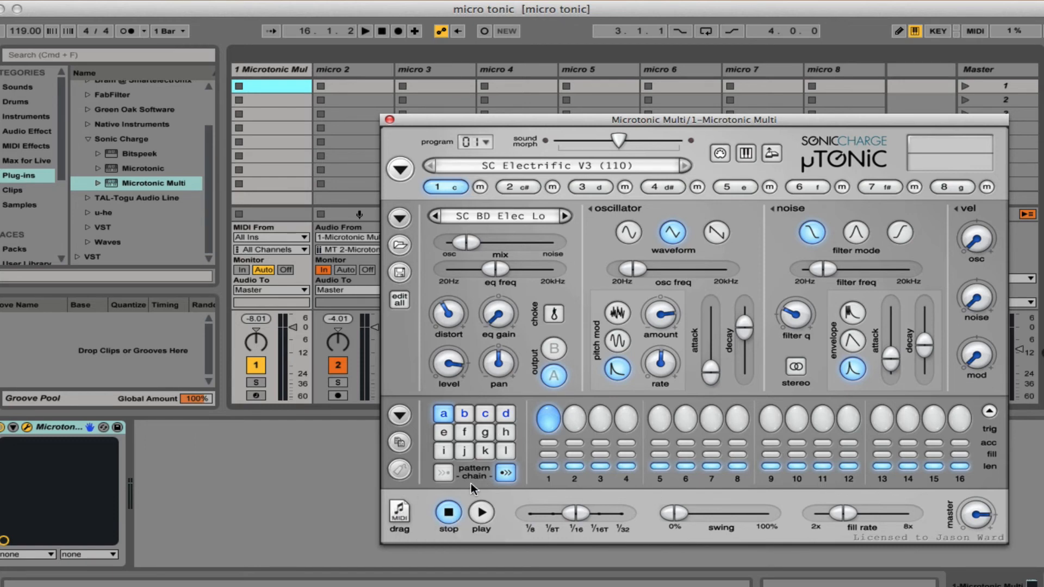
drag(399, 514, 388, 466)
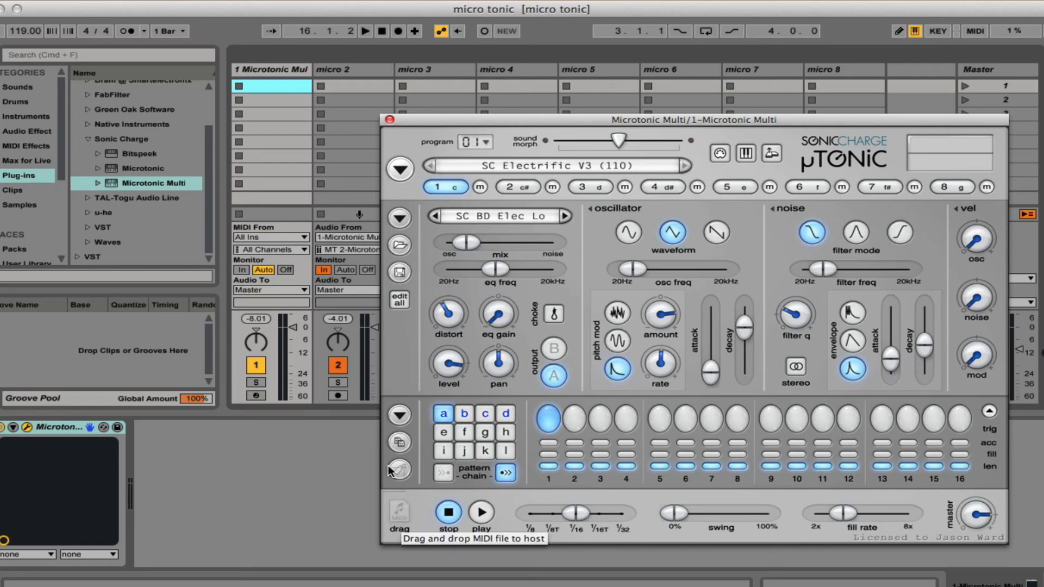
drag(342, 315, 287, 90)
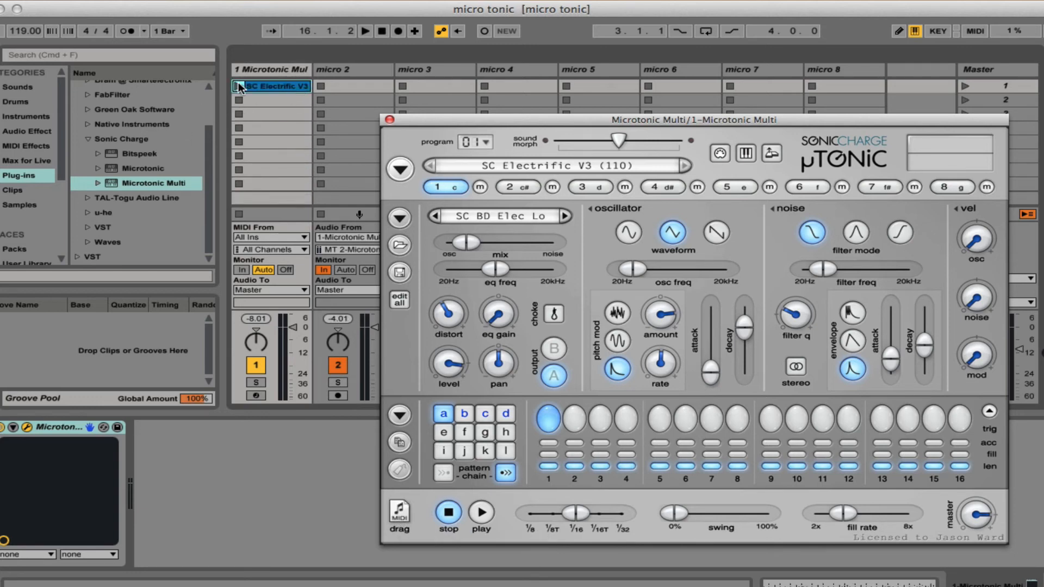
- Show the exported clip's MIDI notes, close the Microtonic Multi window, and launch the clip
click(278, 85)
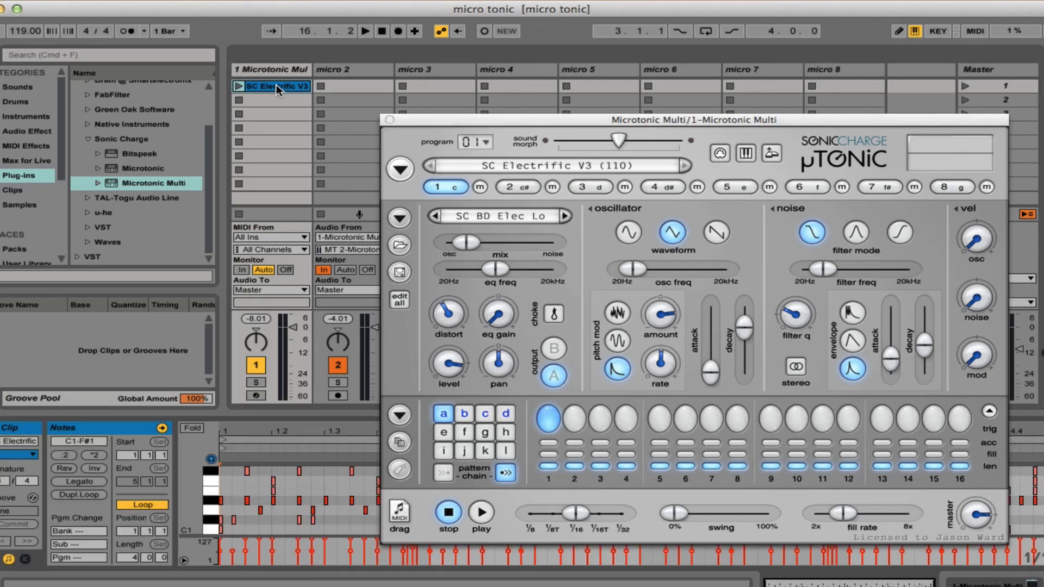
click(389, 121)
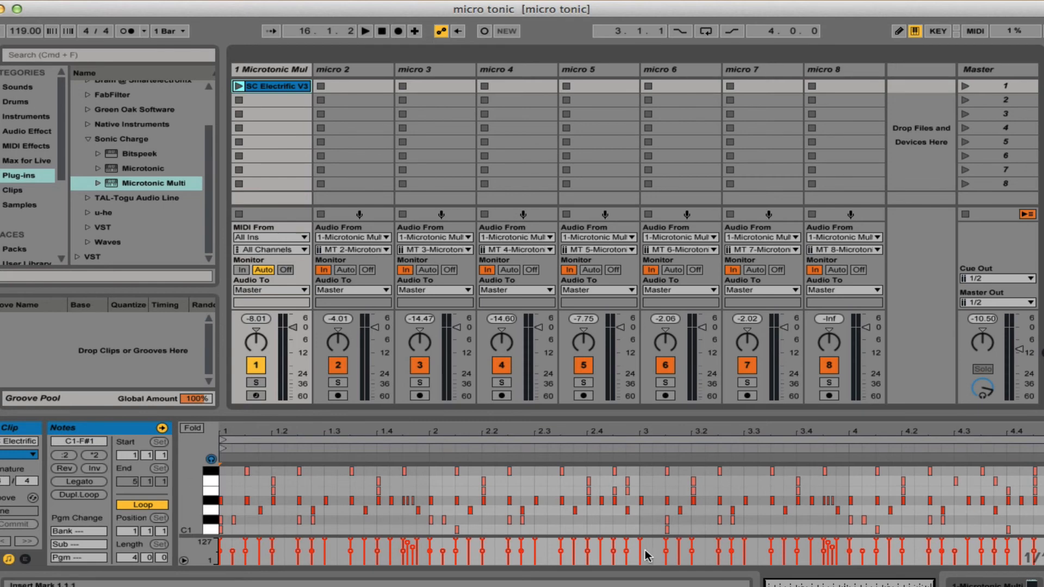
click(238, 85)
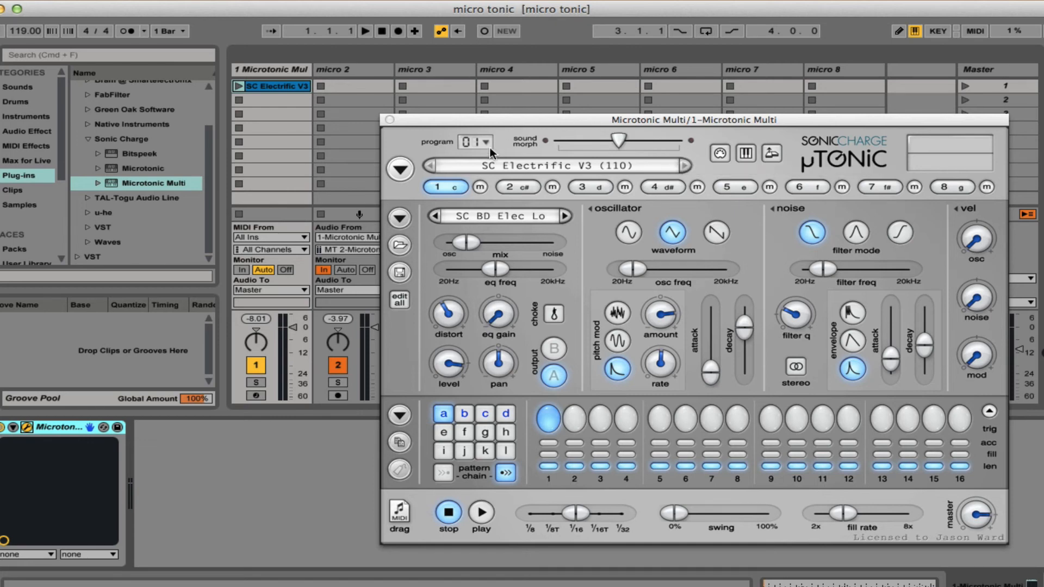
- Open the online Patternarium from Microtonic's preset list and start its pattern player
click(574, 165)
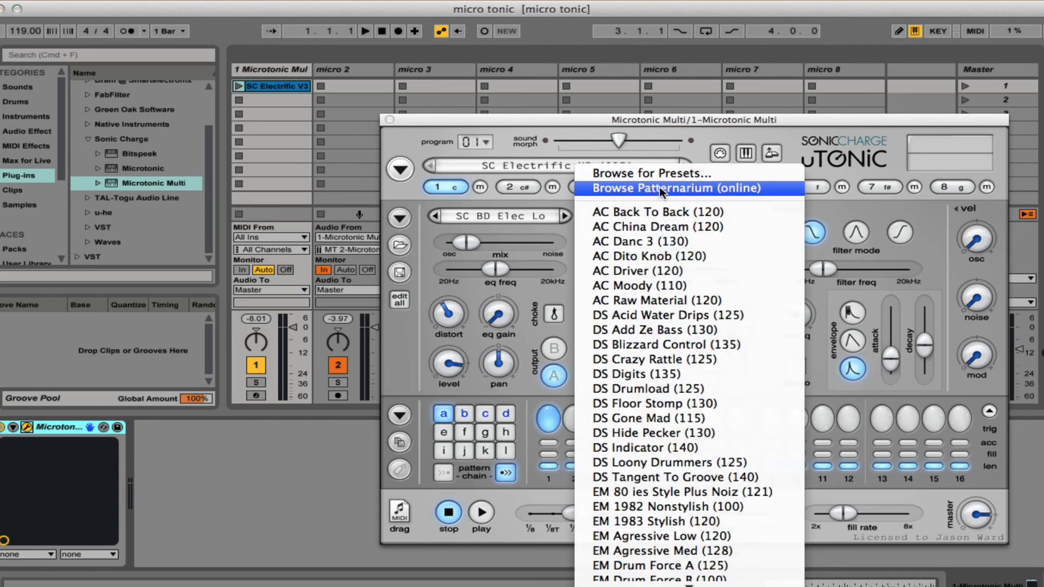
click(694, 188)
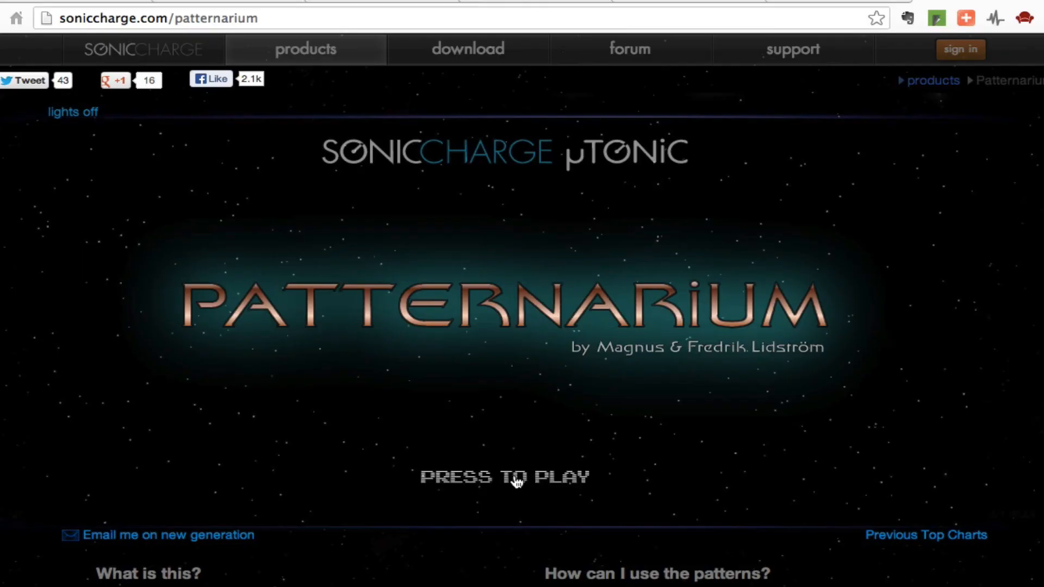
click(516, 479)
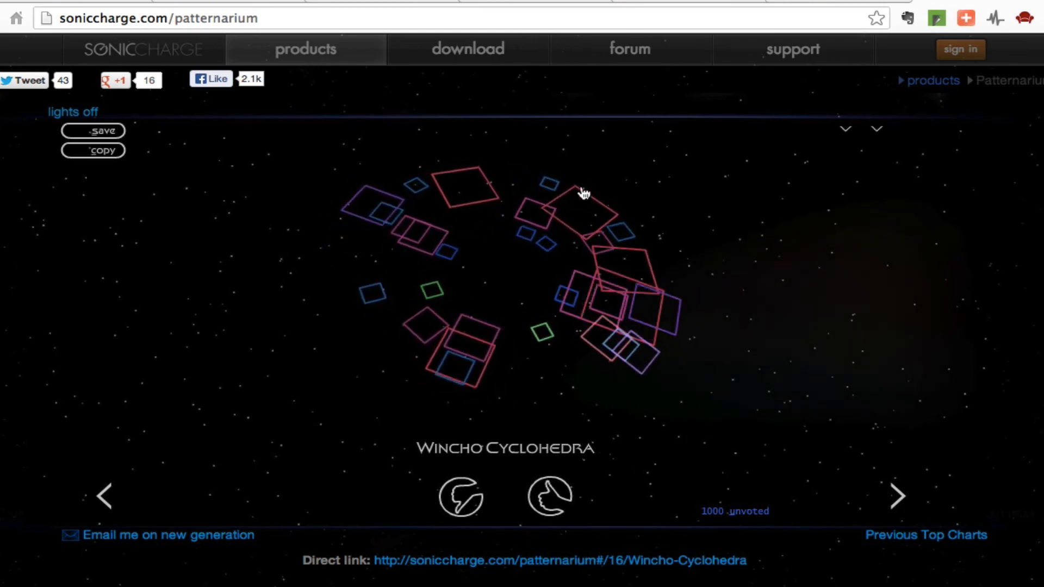
- Listen through the next five patterns in Patternarium, from Episodon Underfolliquid to Porphist Unimproba
click(908, 497)
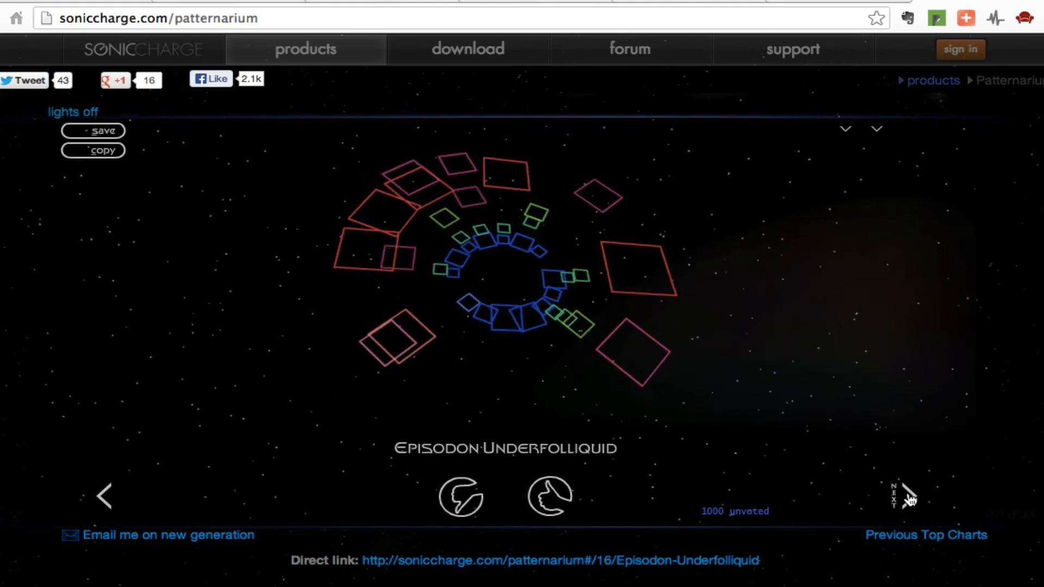
click(909, 498)
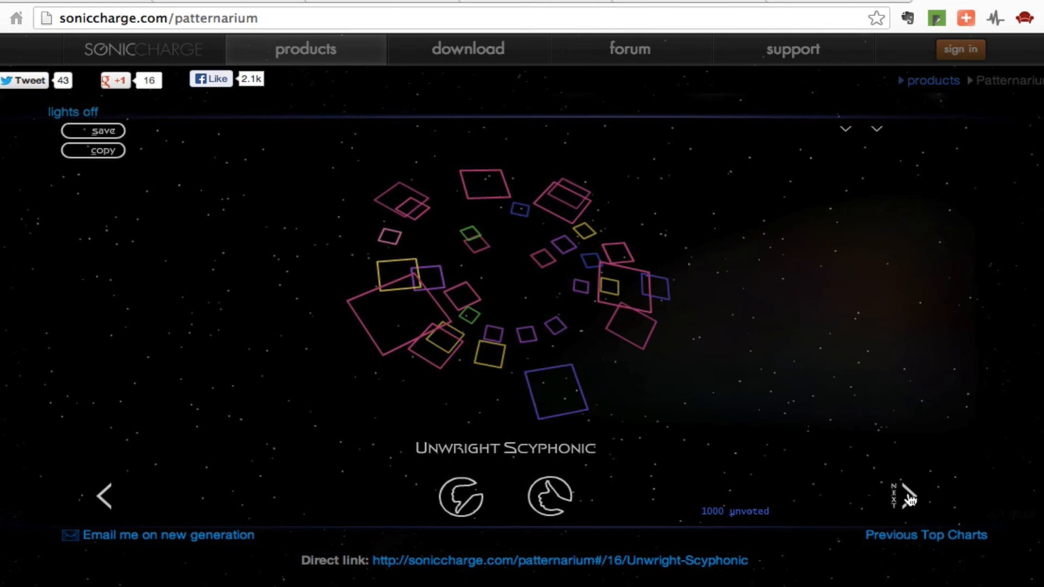
click(909, 497)
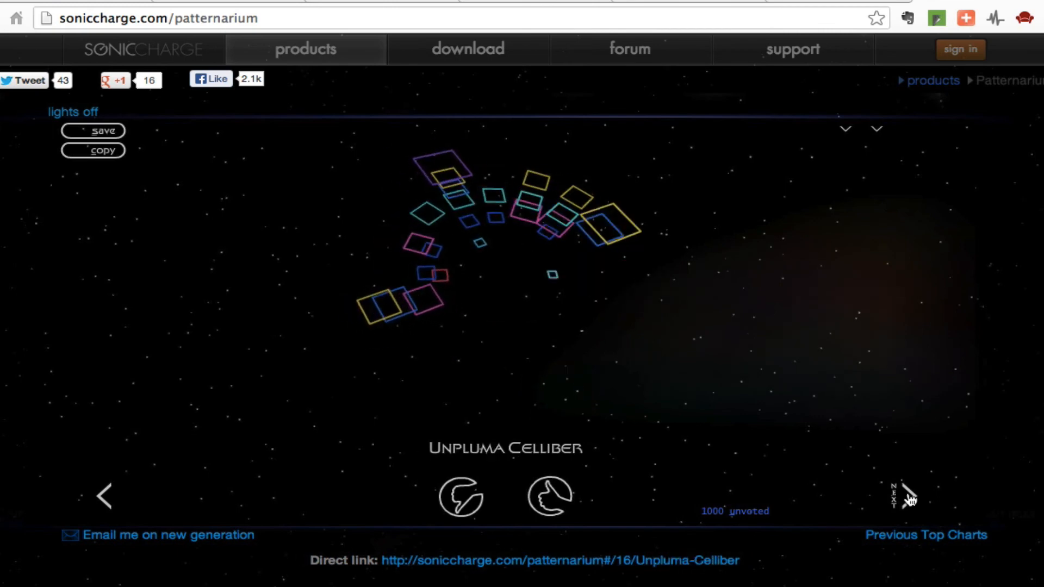
click(909, 497)
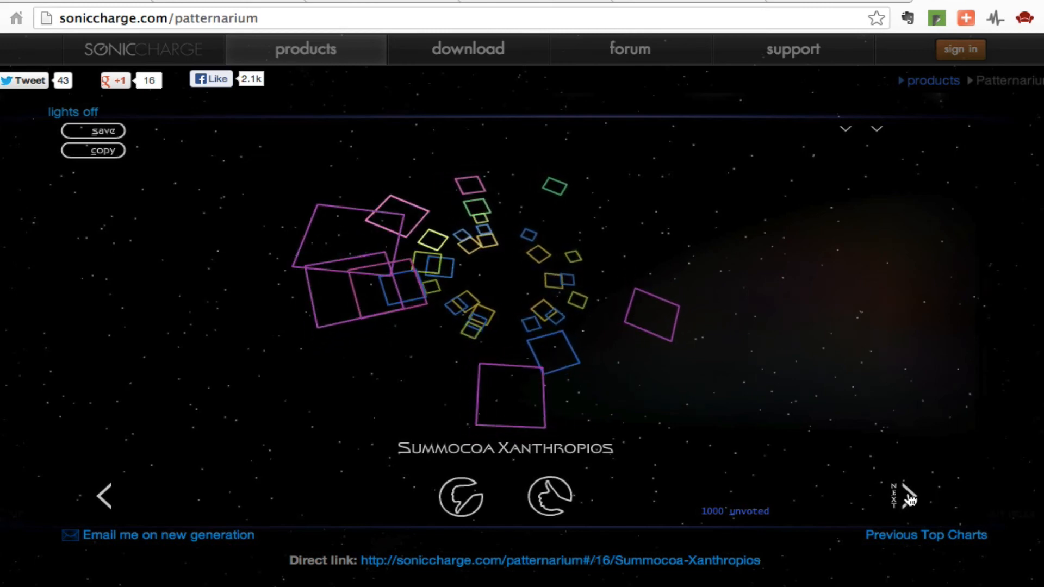
click(909, 498)
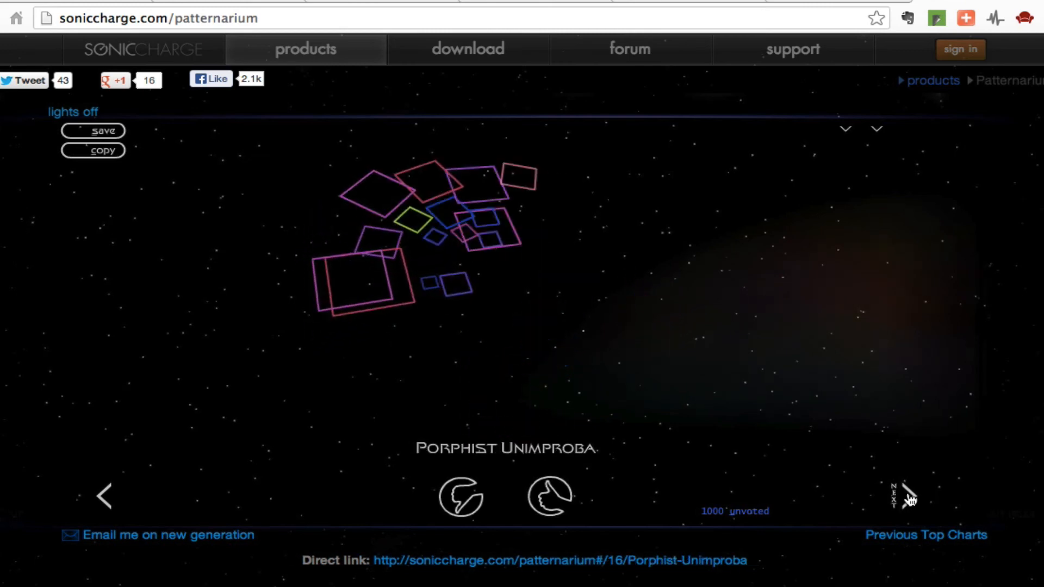
- From the previous top charts, open the Patternarium Generation 15 topic and play its top-rated pattern, Paucijugal Zonurous
click(930, 538)
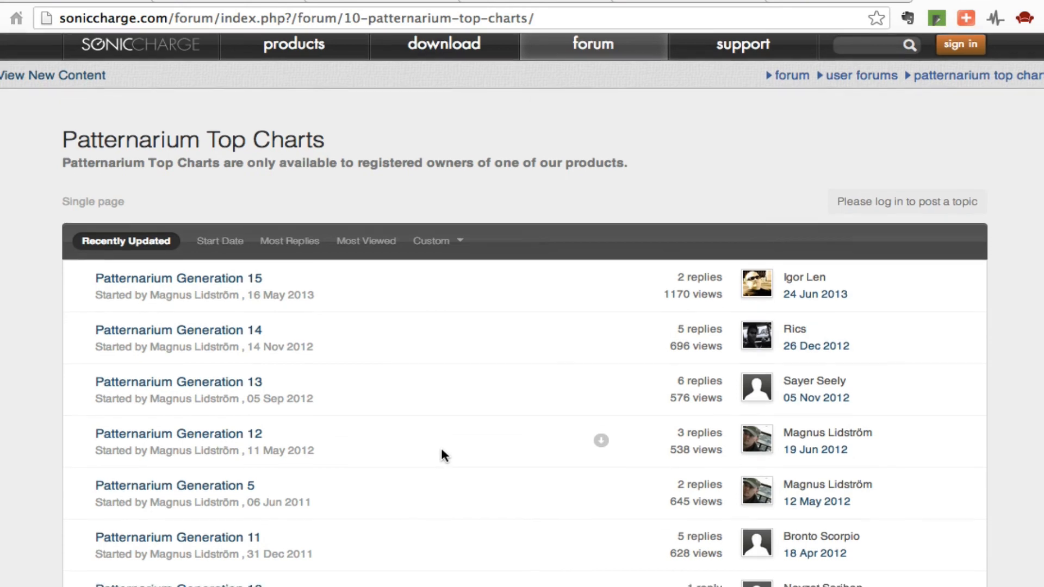
scroll(440, 451, down, 6)
scroll(116, 104, up, 3)
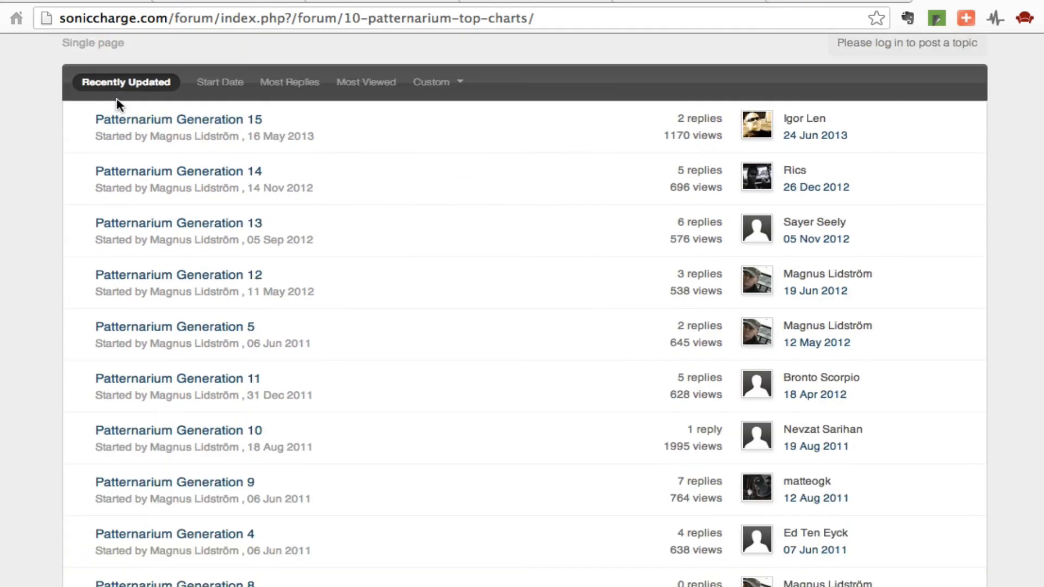
click(132, 124)
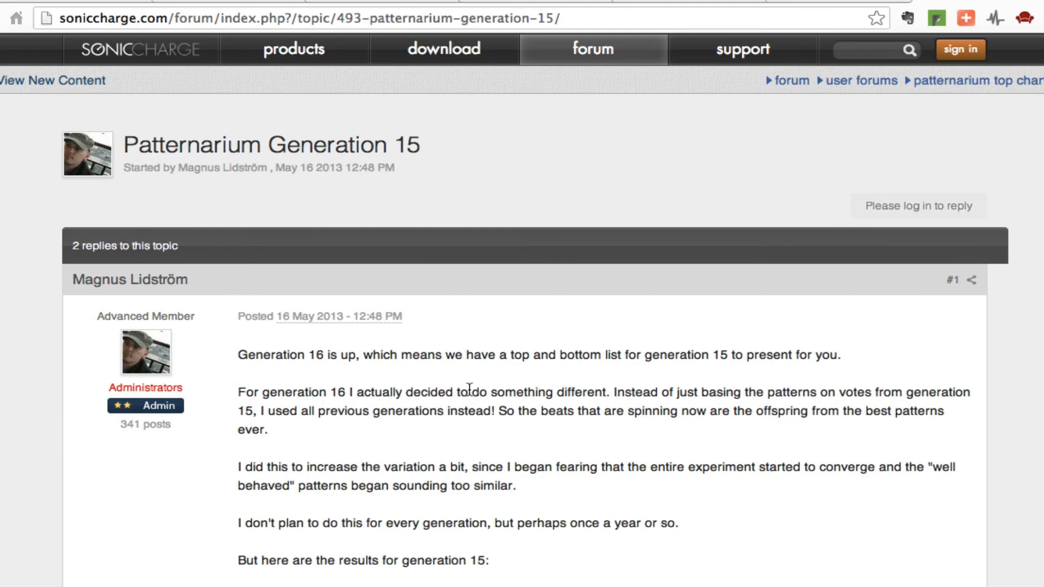
scroll(747, 495, down, 5)
scroll(177, 350, down, 3)
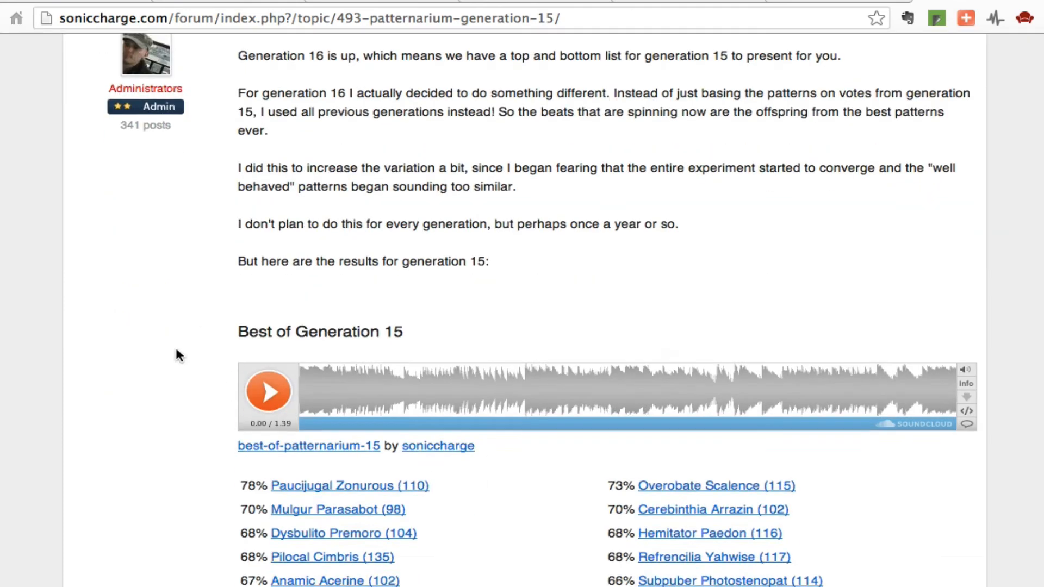
click(301, 369)
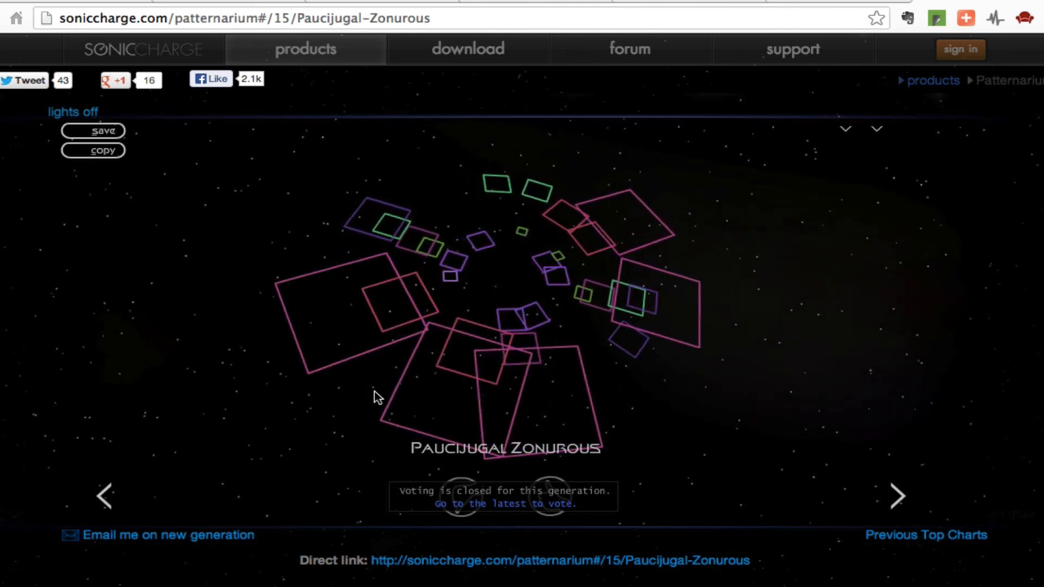
- Copy the Generation 15 pattern Sarradiophy Cephalogist from Patternarium and paste it as the preset in Microtonic Multi in Ableton Live
click(897, 498)
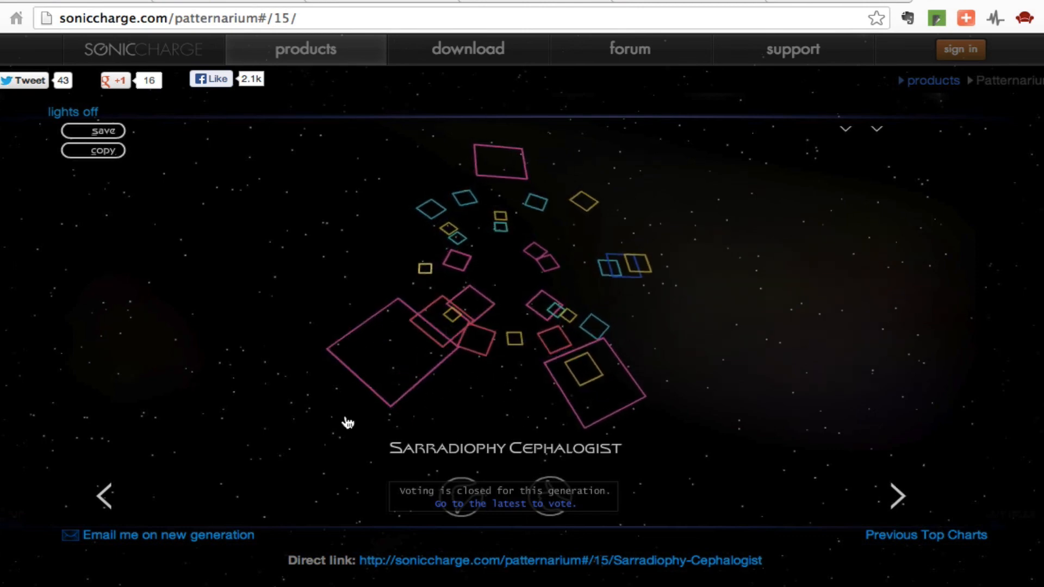
scroll(183, 366, down, 4)
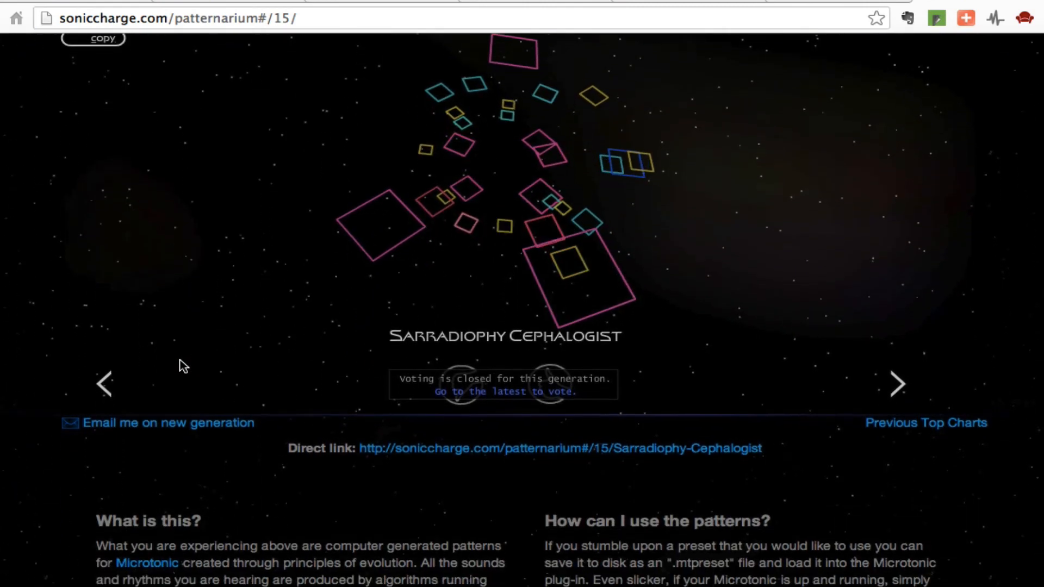
scroll(183, 366, up, 4)
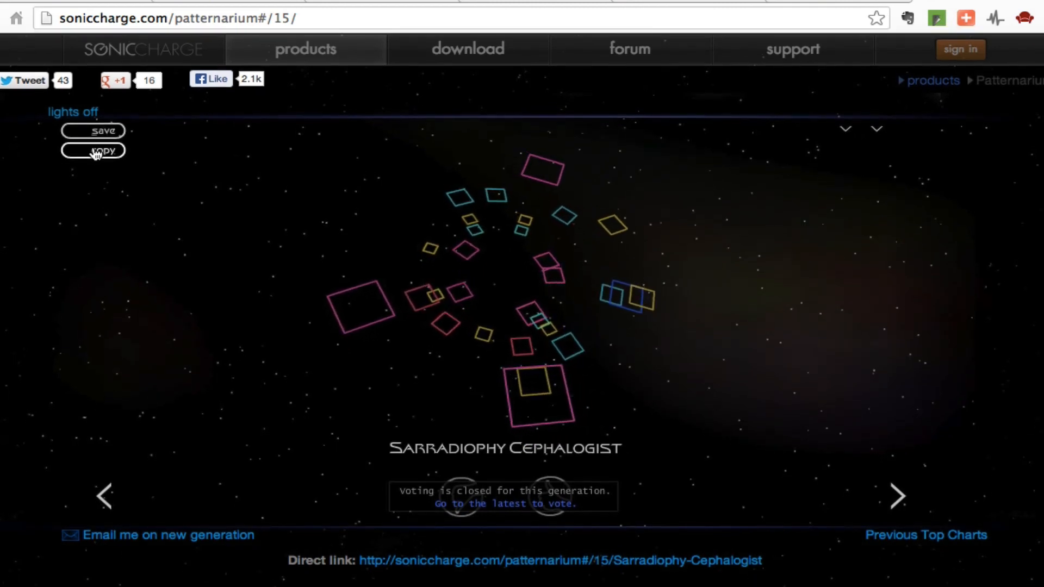
click(96, 151)
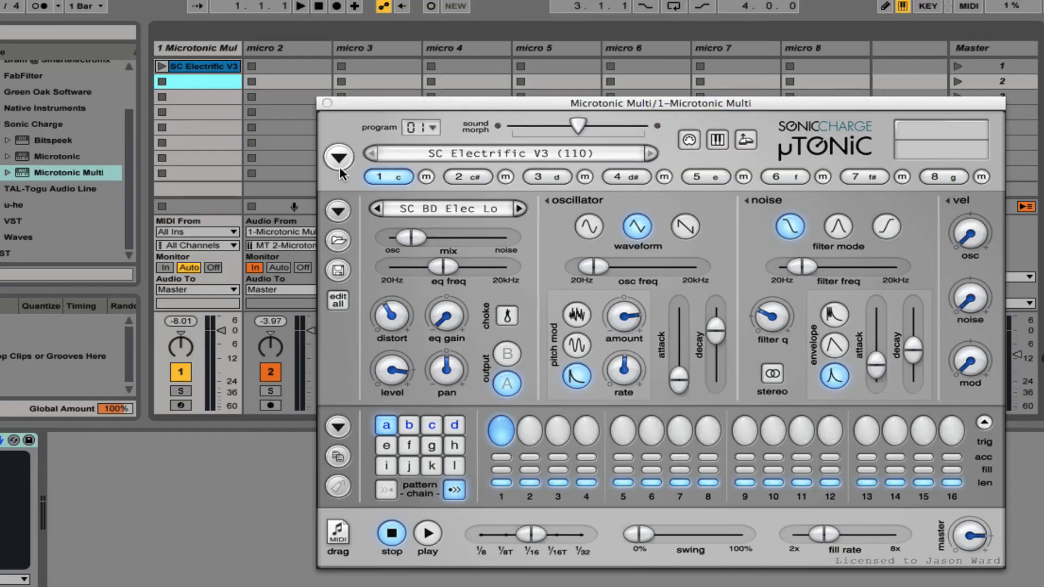
click(339, 158)
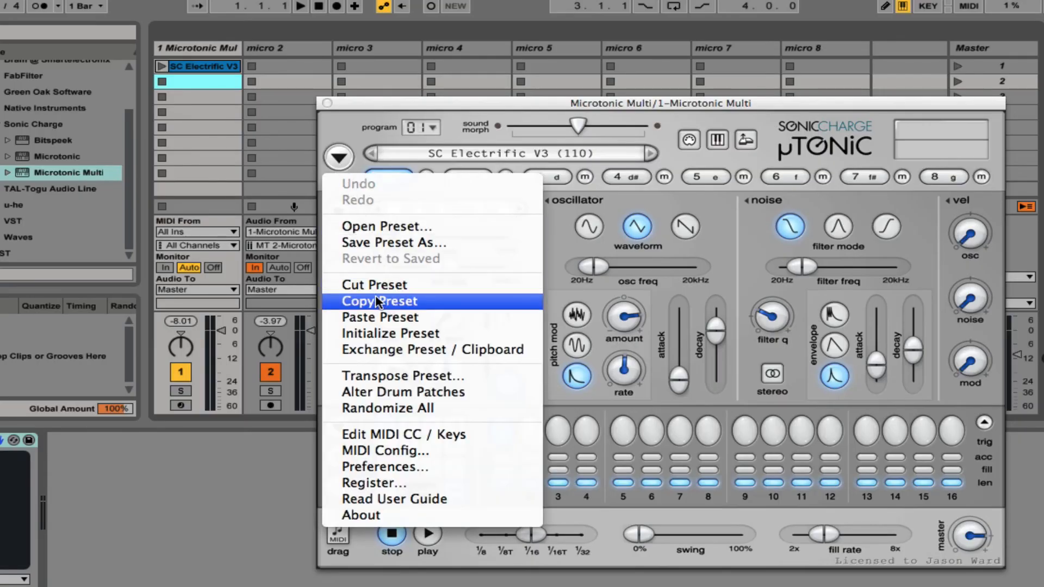
click(380, 317)
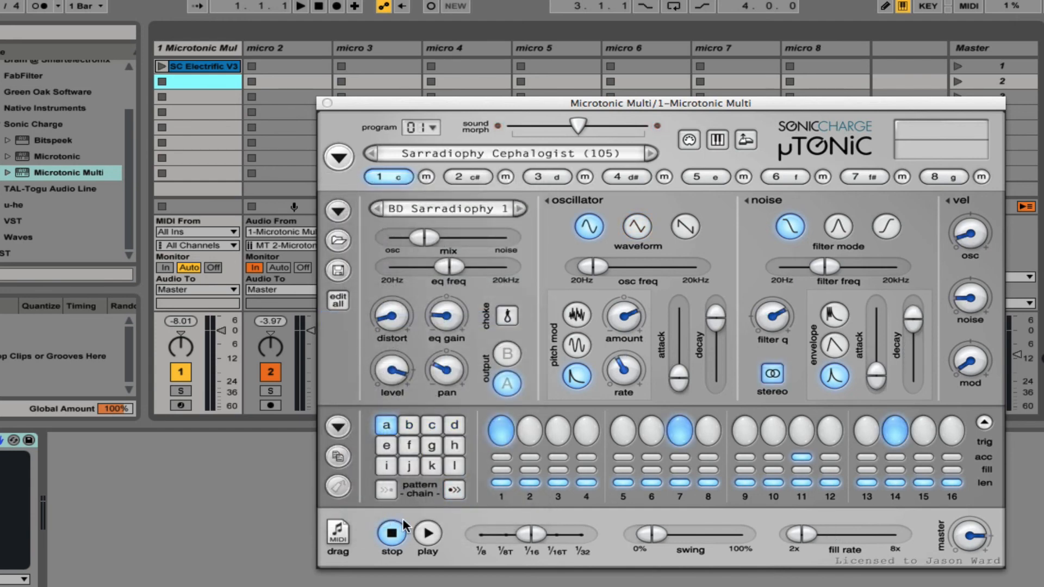
- Audition the pasted Sarradiophy Cephalogist preset with Live's transport, and stop playback
click(300, 7)
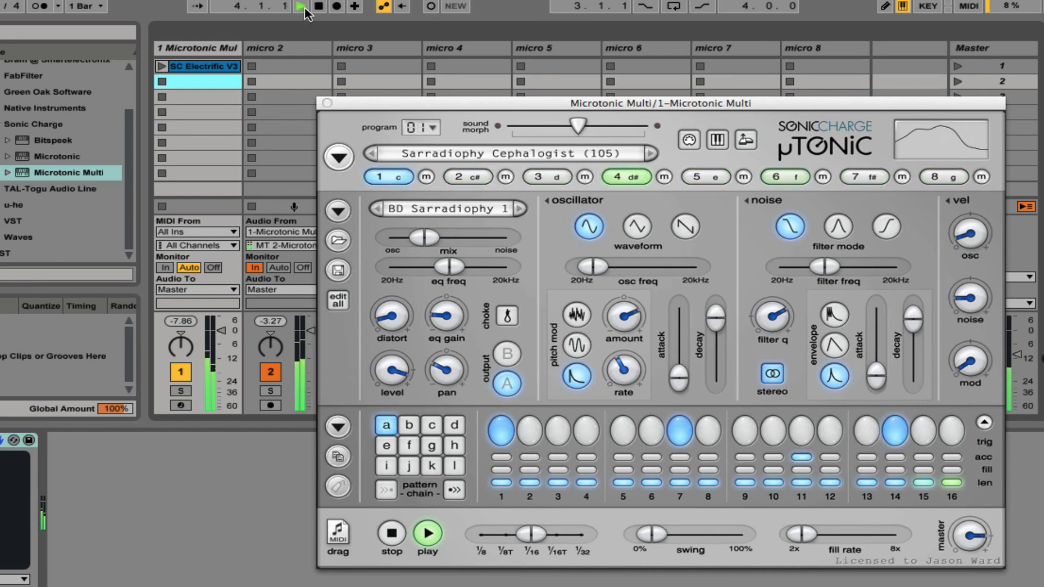
click(319, 6)
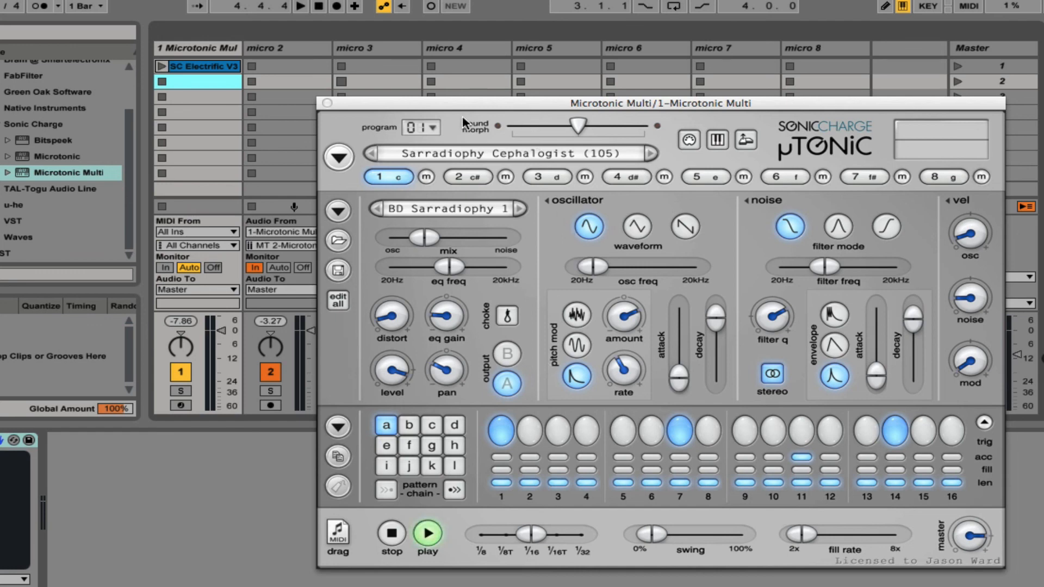
click(392, 534)
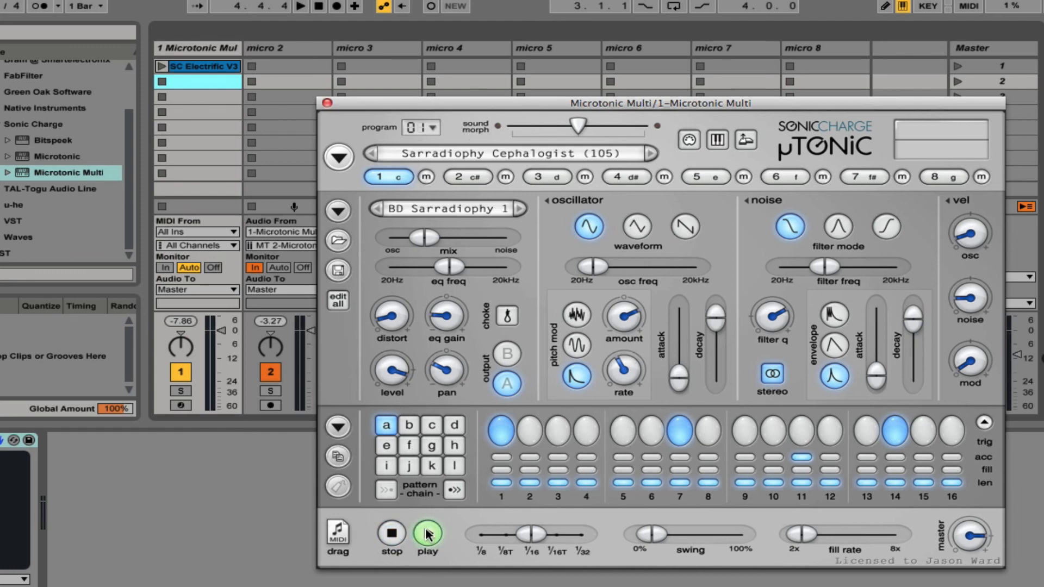
click(299, 7)
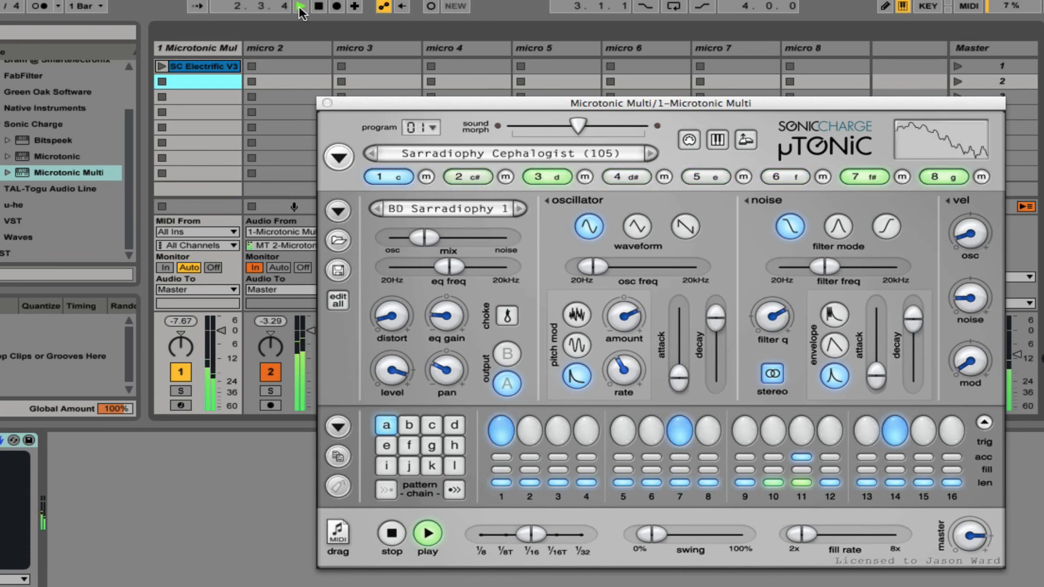
key(space)
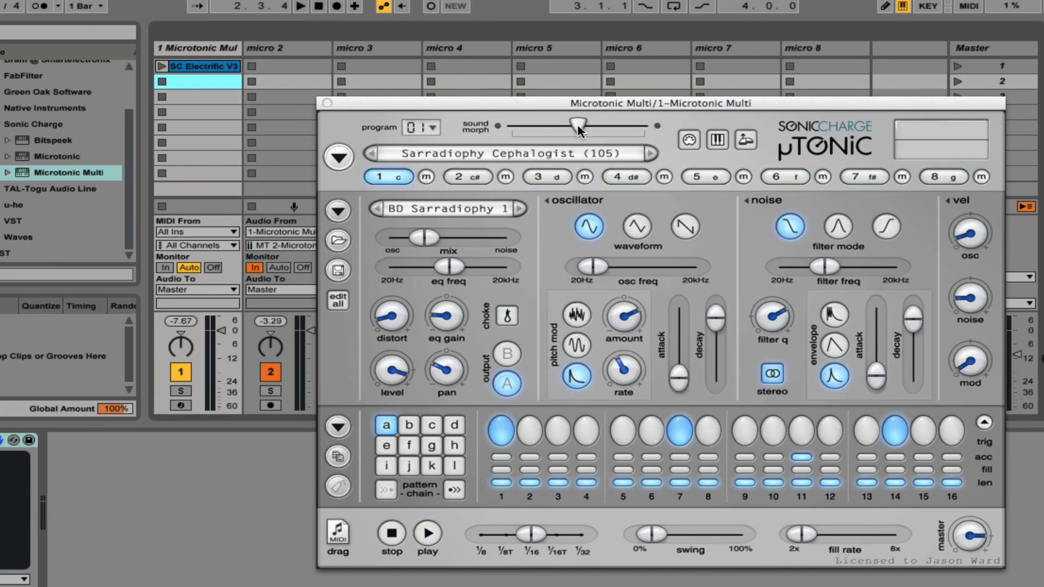
- Move the sound morph fully to its right end, raise channel 1's noise filter Q, and start playback
drag(580, 130, 676, 130)
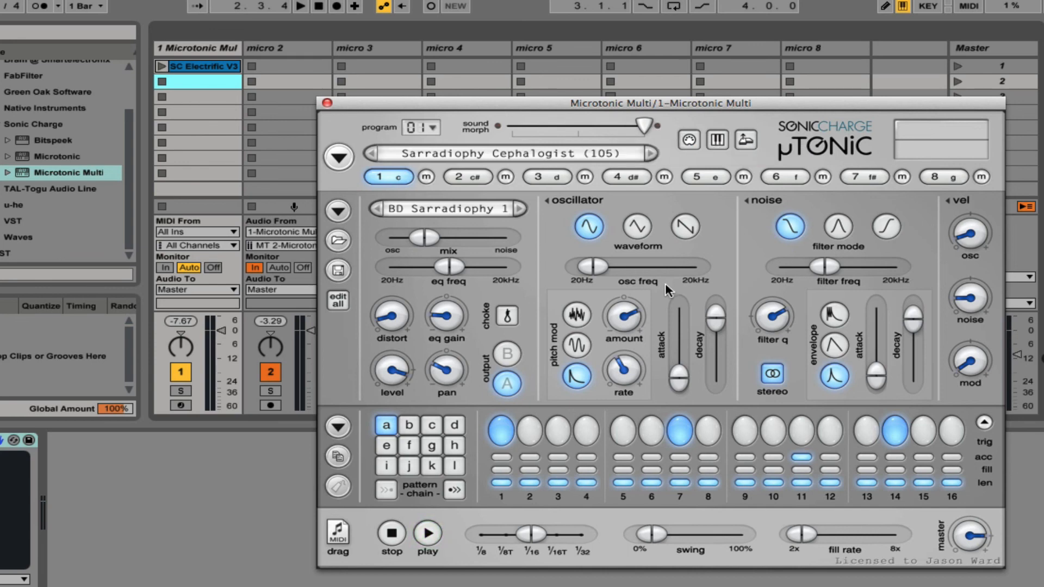
drag(777, 318, 779, 298)
key(space)
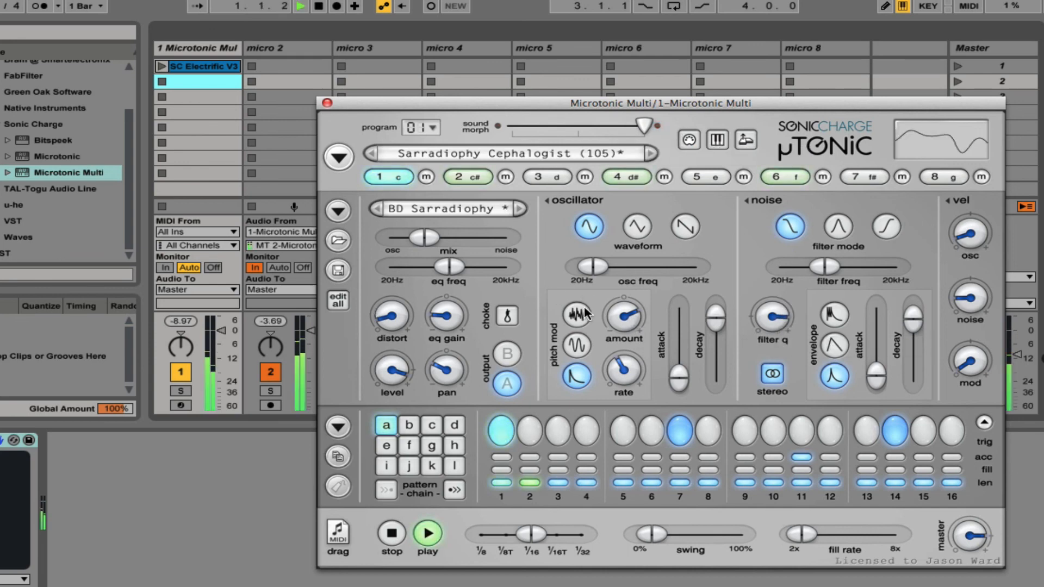
- For the right morph position, lower channel 1's pitch mod amount, choose the triangle oscillator waveform, and slightly raise the oscillator frequency
drag(624, 315, 622, 402)
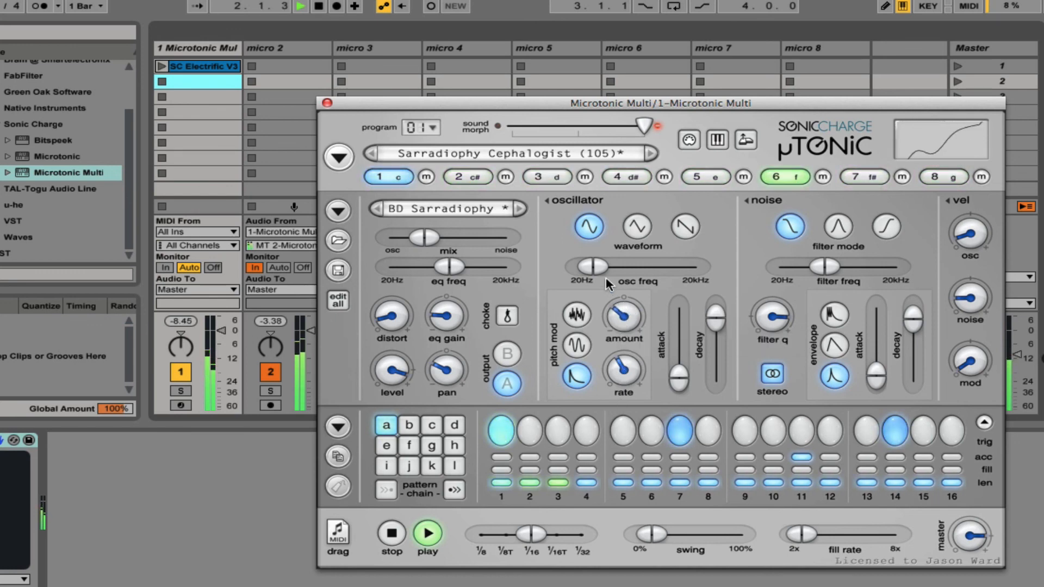
click(638, 226)
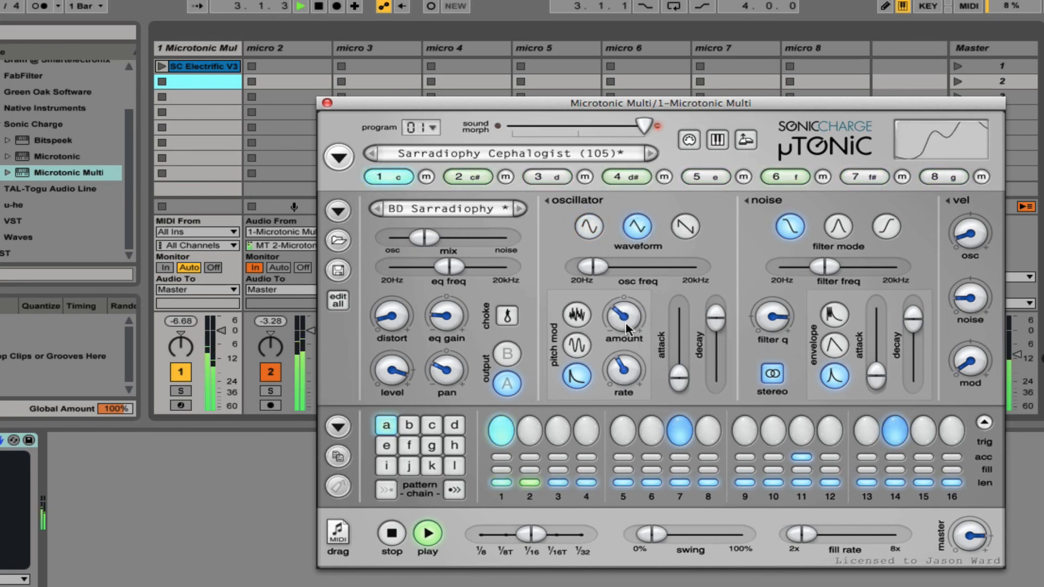
drag(592, 267, 597, 269)
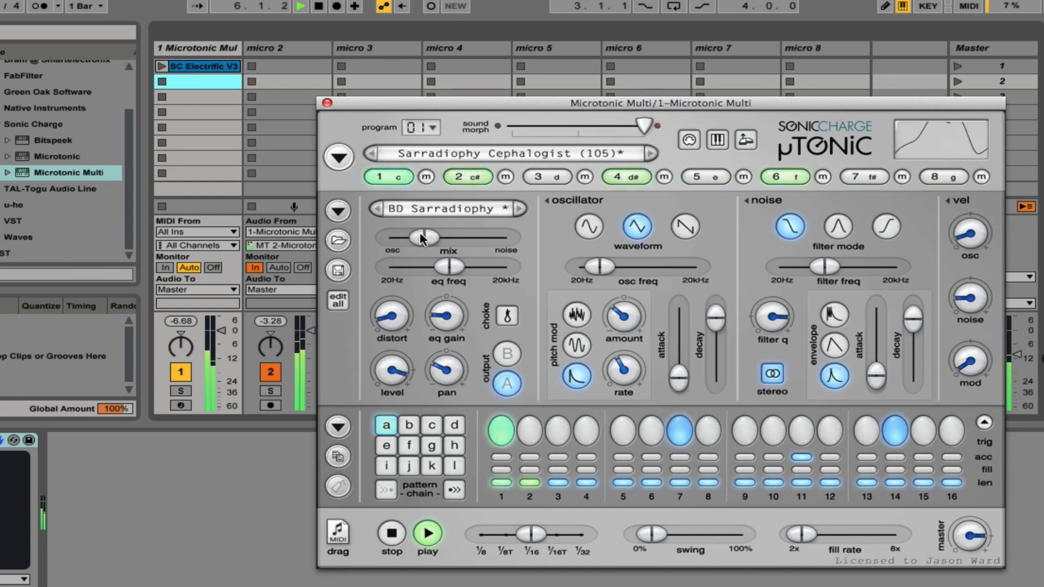
- Shift channel 1's mix slightly toward noise and raise its distortion and EQ gain
drag(424, 237, 435, 238)
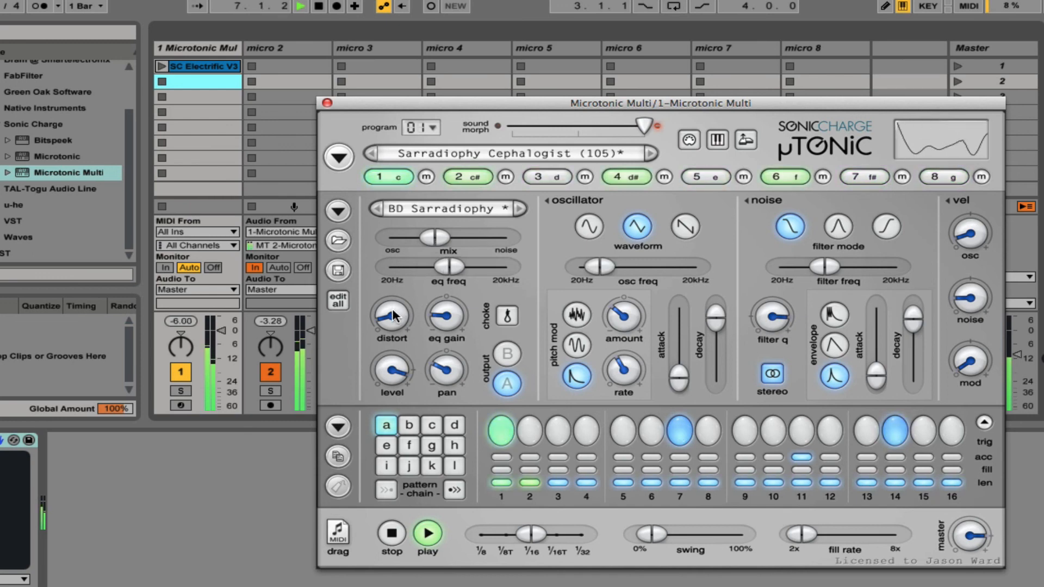
drag(392, 308, 383, 275)
drag(441, 311, 440, 271)
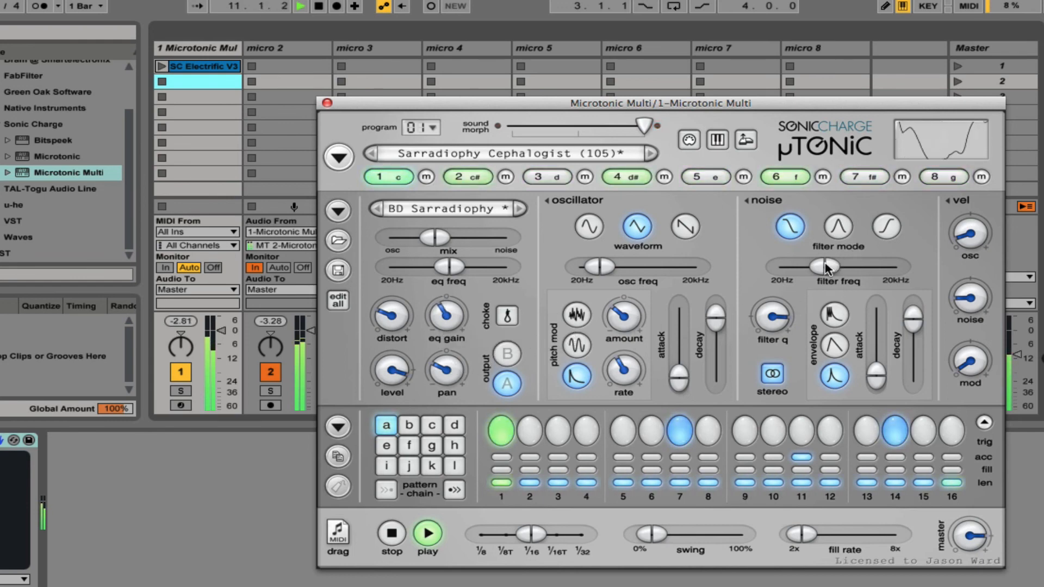
- Raise channel 1's noise filter frequency and pitch mod amount, and switch the pitch modulation to sine
drag(825, 267, 837, 267)
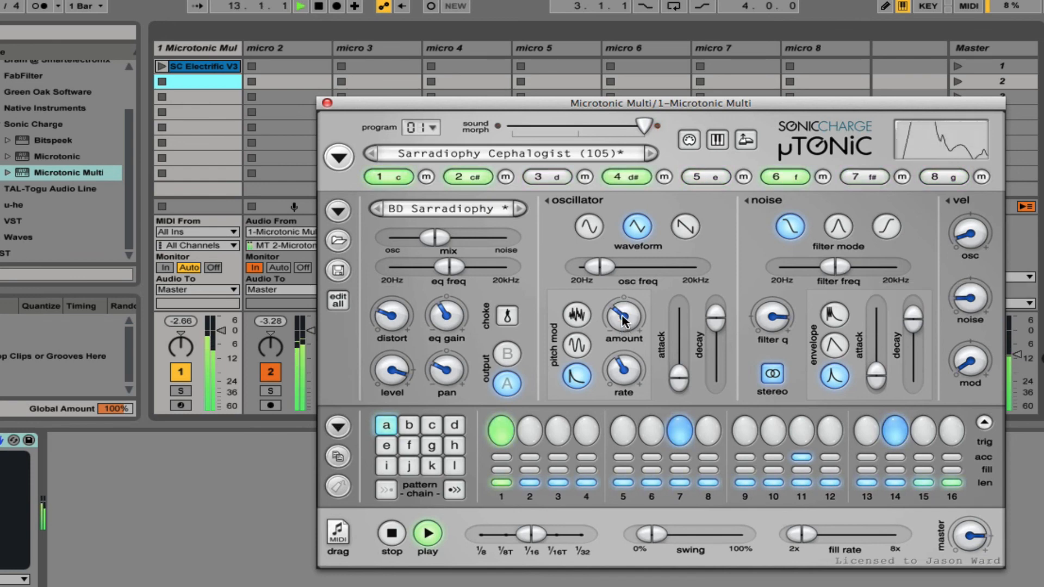
drag(624, 326, 624, 260)
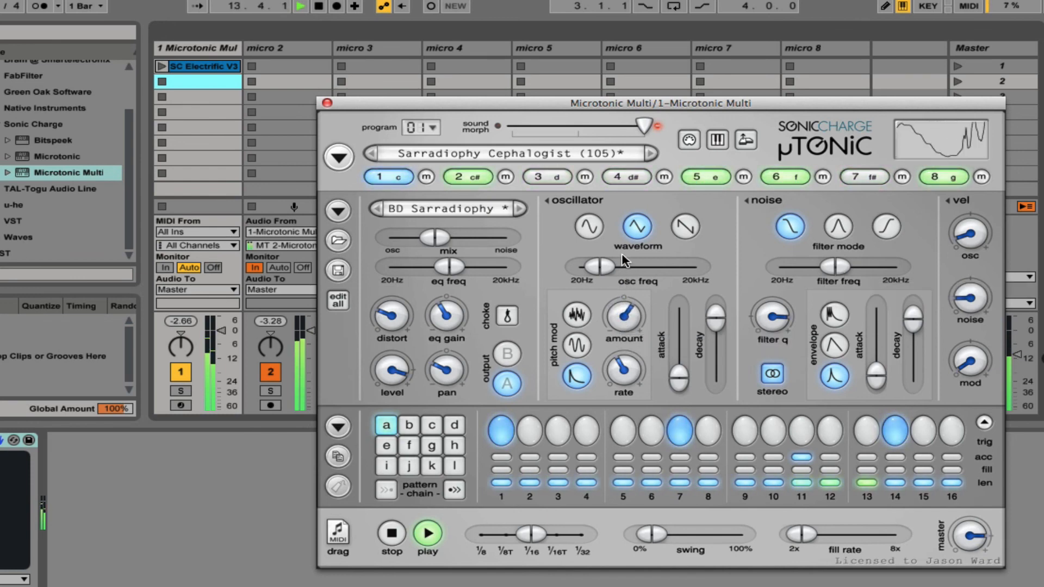
click(578, 345)
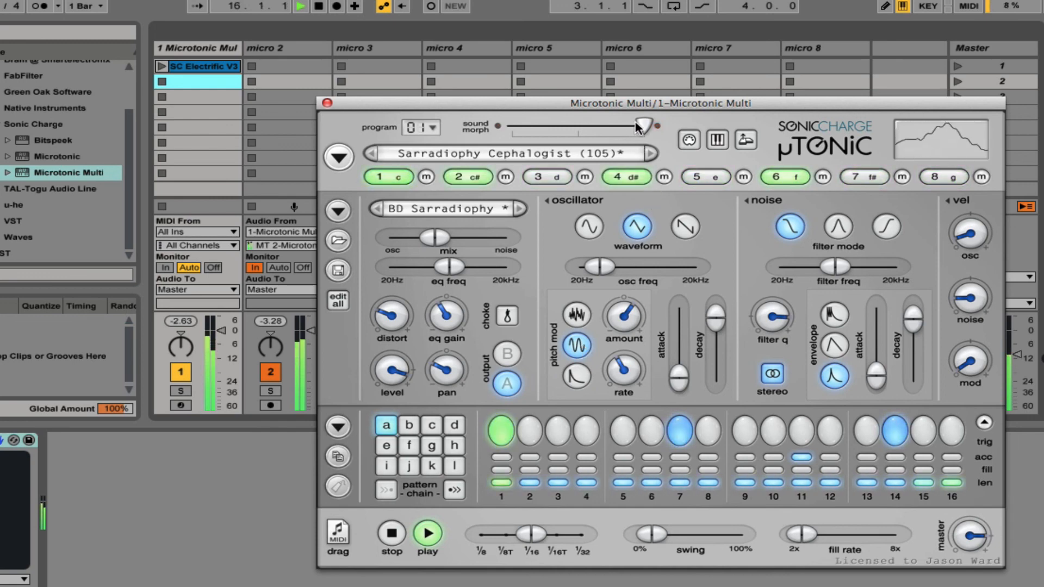
- Sweep the sound morph back and forth between its left and right ends during playback, finishing fully left
mouse_move(645, 124)
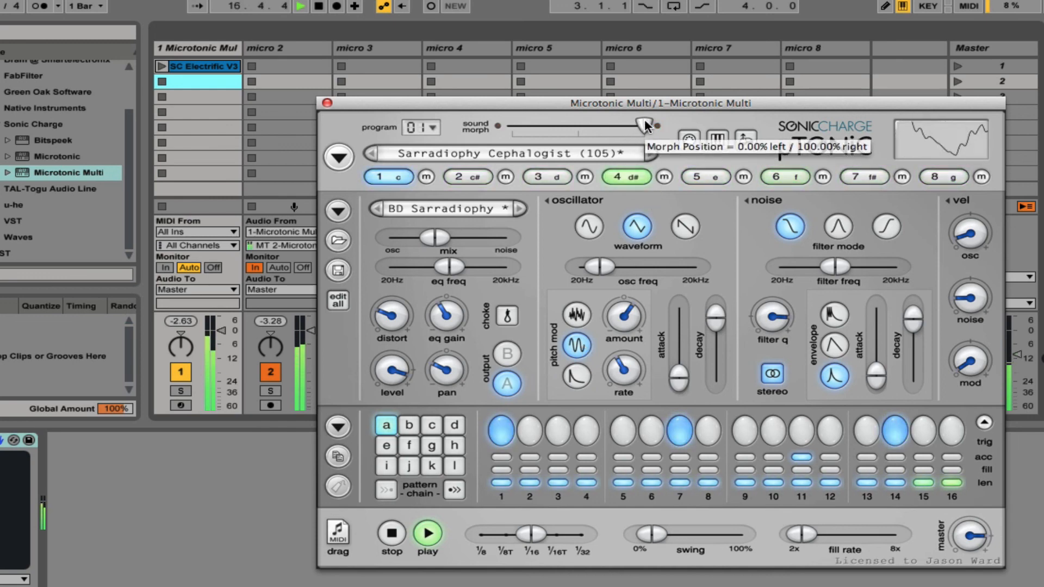
drag(644, 124, 504, 125)
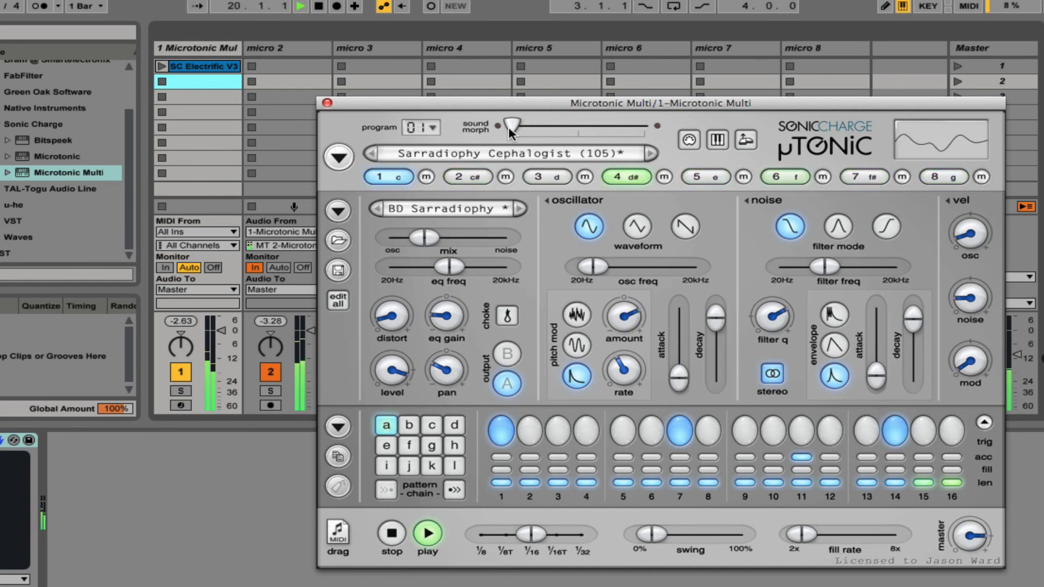
mouse_move(508, 125)
drag(508, 125, 648, 134)
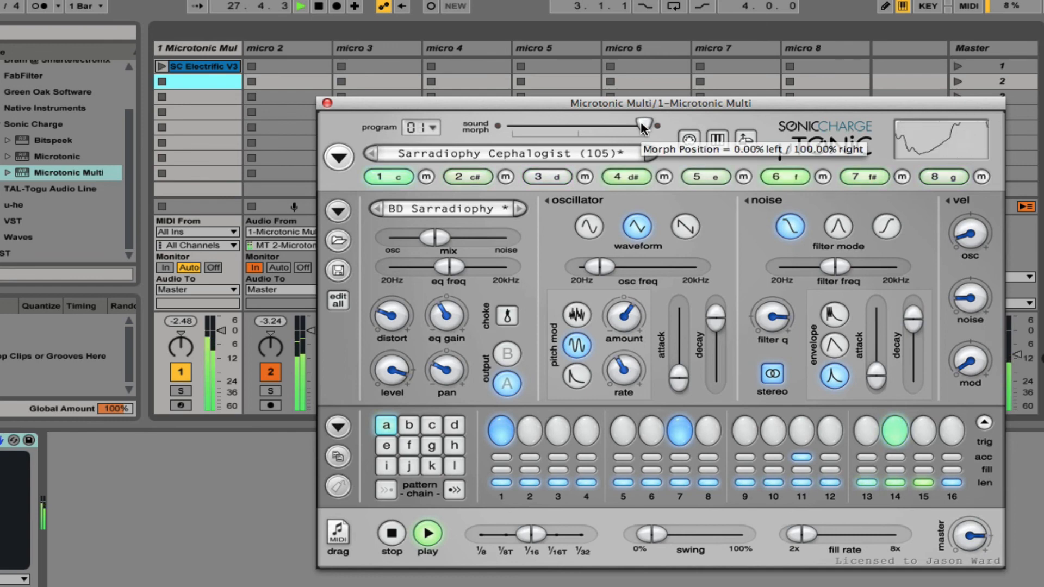
drag(641, 125, 496, 128)
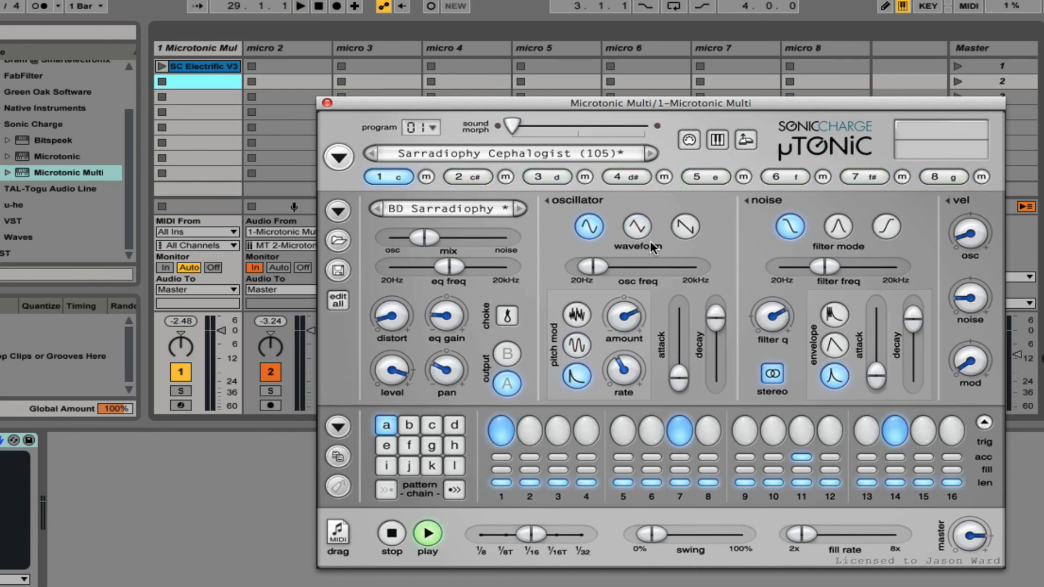